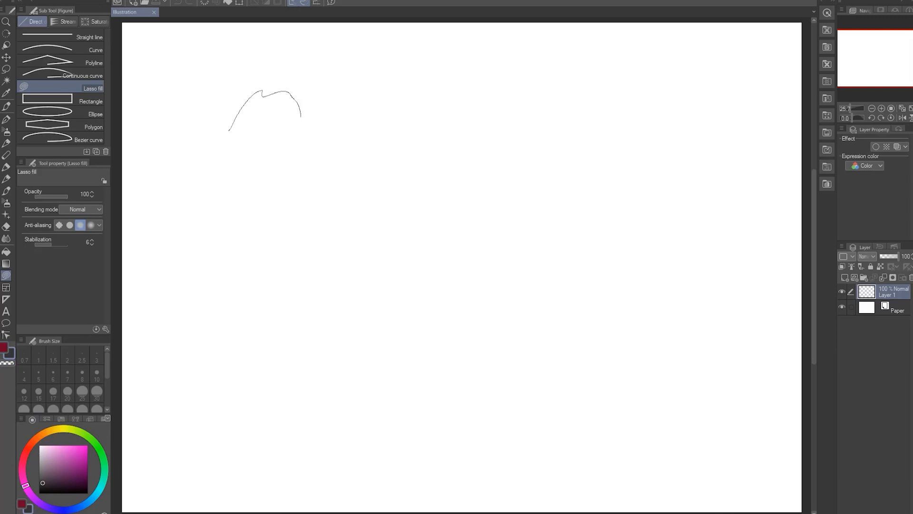
Lasso-fill a dark head silhouette with two curved horns, a pointed snout and a long neck near the canvas's upper left
left_click_drag(227, 133, 230, 130)
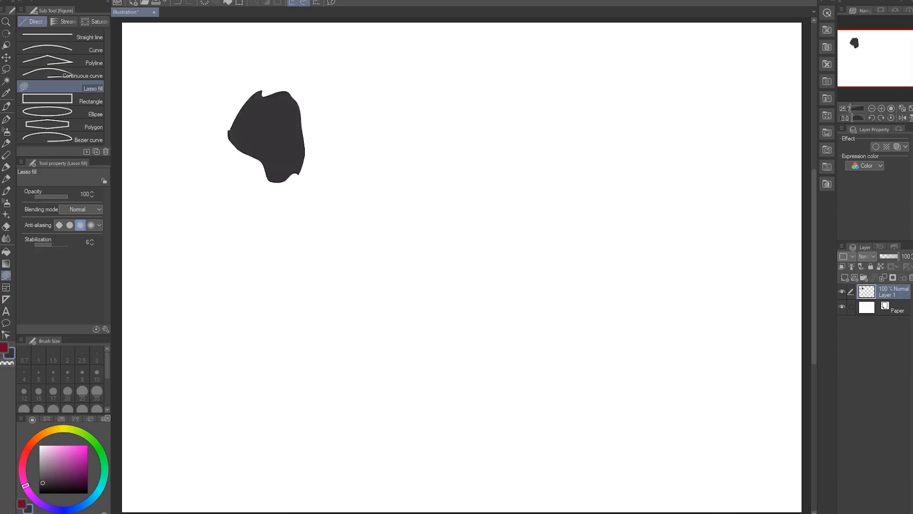
mouse_move(295, 90)
left_mouse_down()
mouse_move(302, 113)
mouse_move(252, 91)
mouse_move(272, 77)
mouse_move(275, 99)
left_mouse_up()
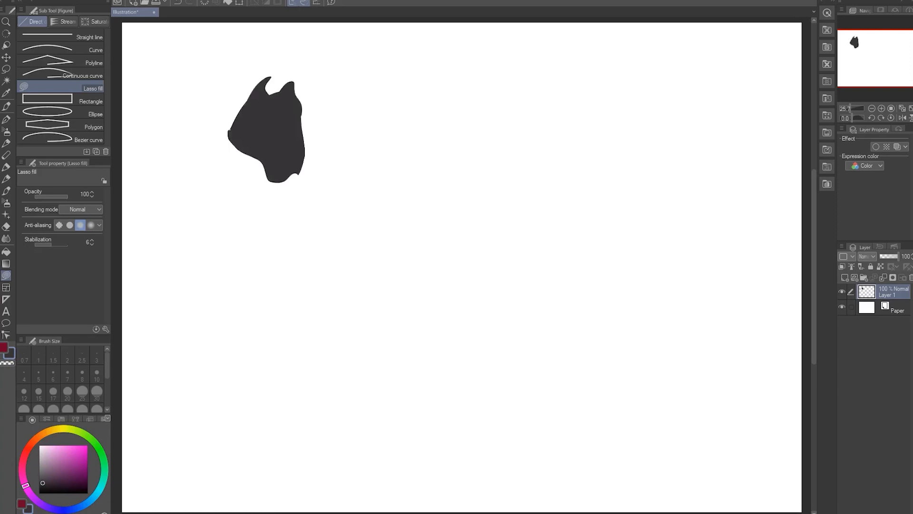
left_click_drag(311, 72, 296, 90)
left_click_drag(297, 100, 303, 134)
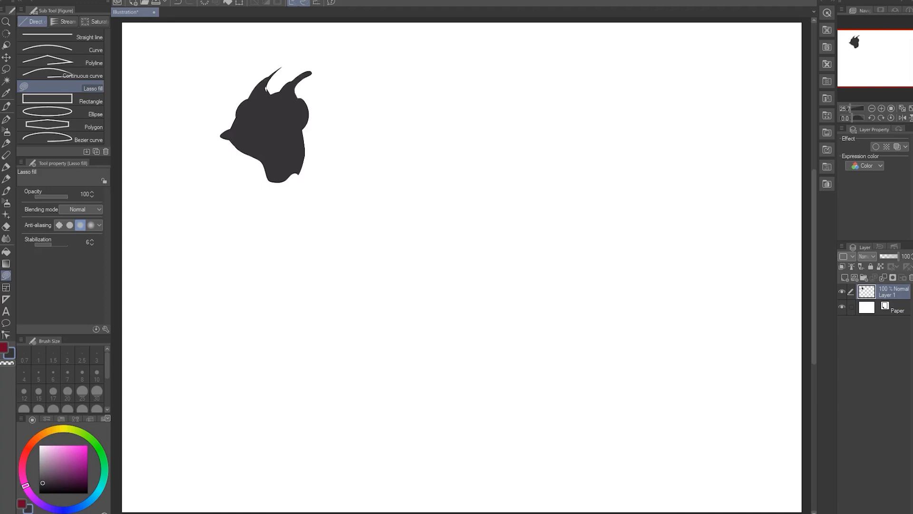
left_click_drag(294, 181, 304, 154)
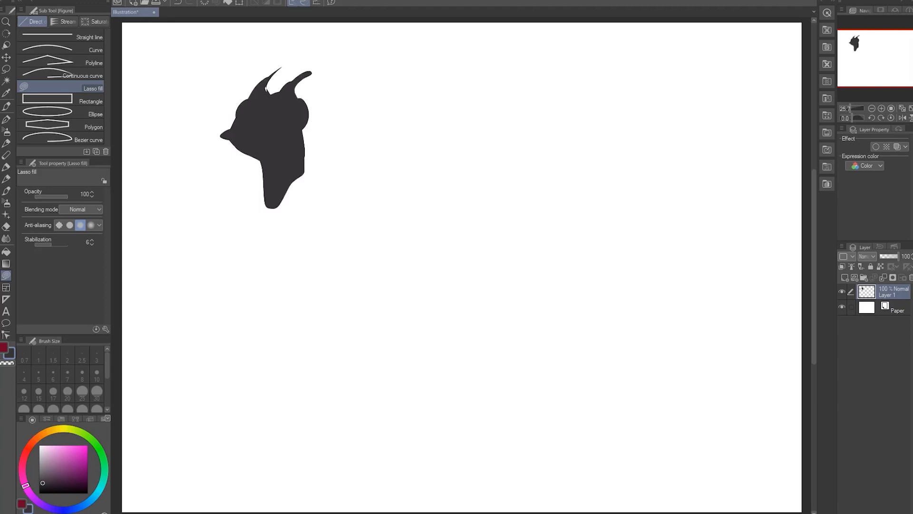
left_click_drag(263, 219, 301, 183)
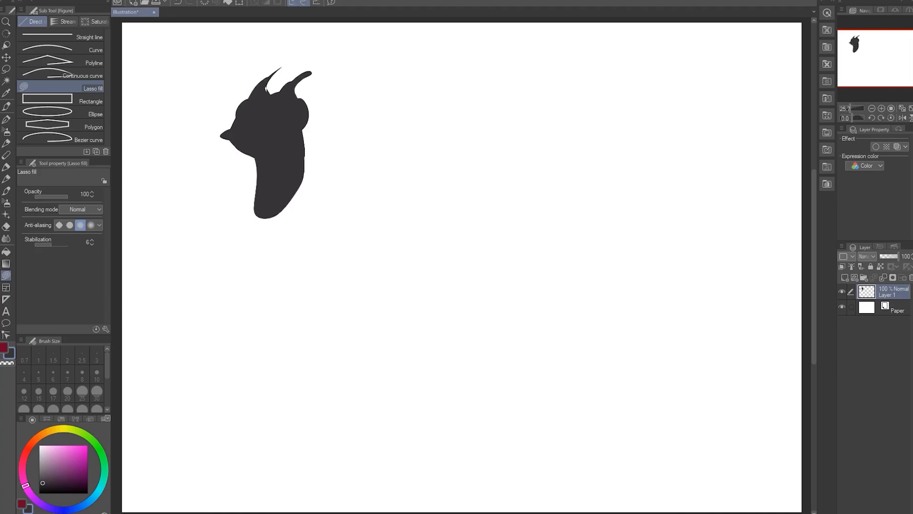
Fill a rounded silhouette with a twig-like spike and a narrow, flat-topped silhouette to the right of the horned head
mouse_move(378, 142)
left_mouse_down()
mouse_move(458, 80)
mouse_move(393, 171)
mouse_move(380, 145)
mouse_move(396, 125)
left_mouse_up()
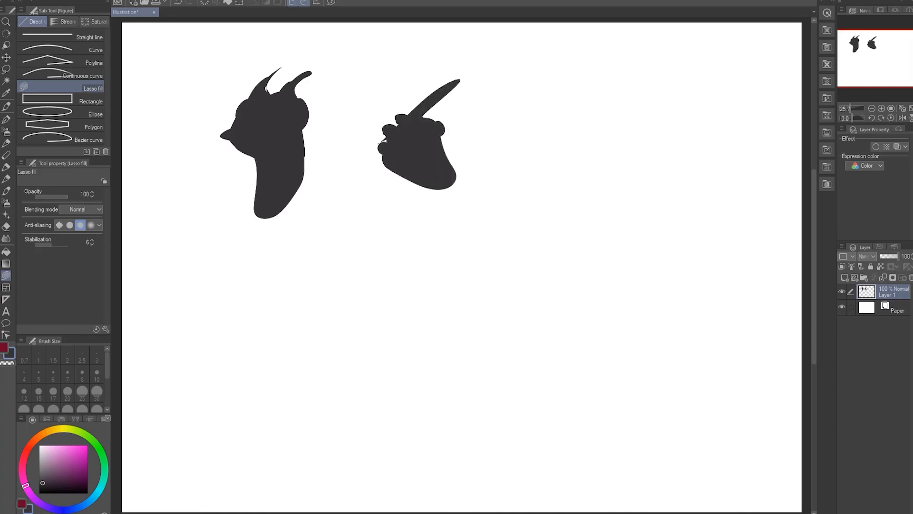
mouse_move(453, 184)
left_mouse_down()
mouse_move(433, 218)
mouse_move(375, 191)
mouse_move(380, 160)
left_mouse_up()
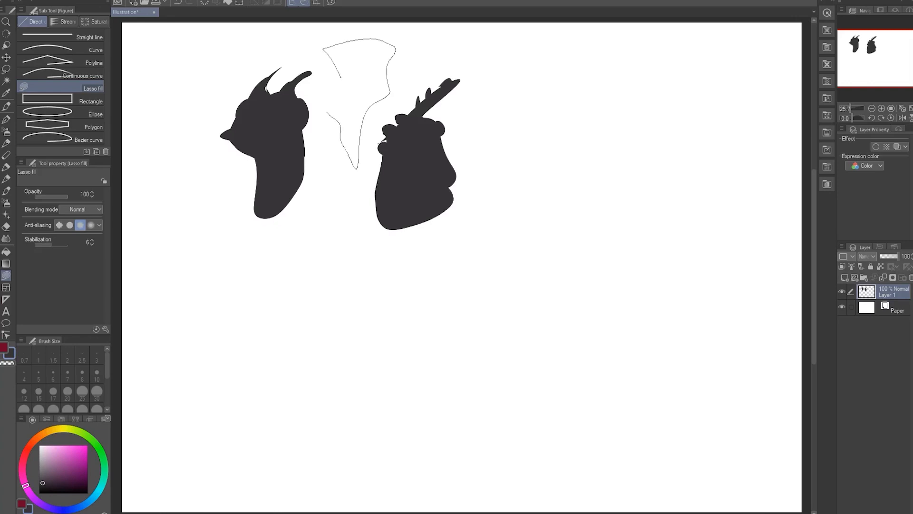
left_click_drag(327, 113, 338, 80)
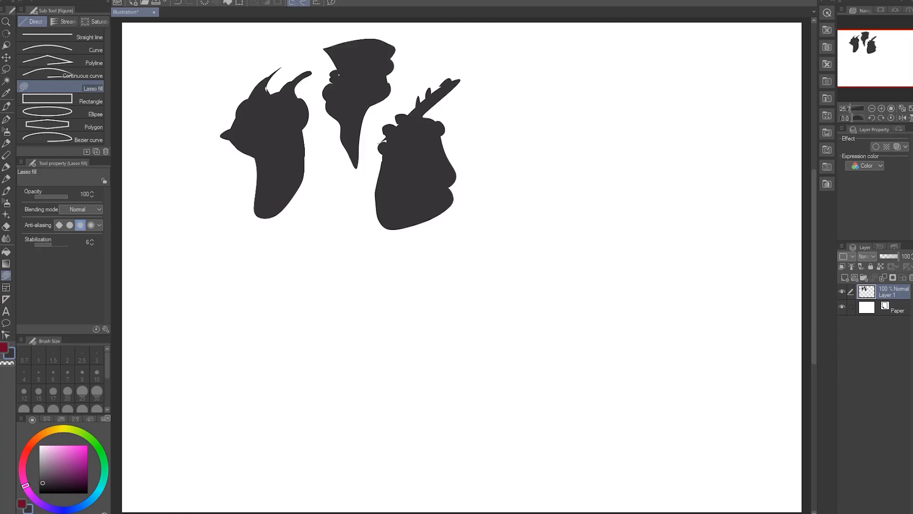
left_click_drag(356, 174, 336, 112)
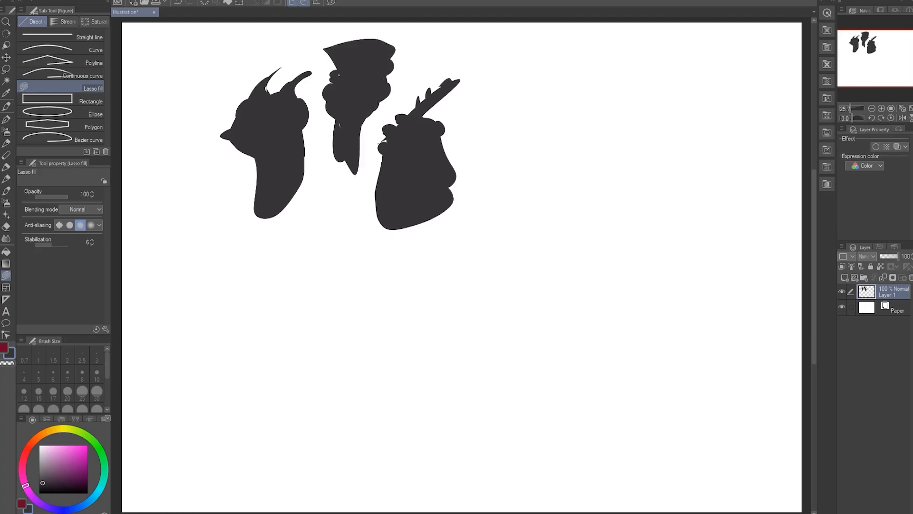
Fill a wide, bulky head silhouette with bumpy upper corners and a broad neck at the top of the canvas, right of centre
mouse_move(503, 100)
left_mouse_down()
mouse_move(595, 92)
mouse_move(518, 152)
mouse_move(501, 99)
left_mouse_up()
left_click_drag(570, 59, 592, 93)
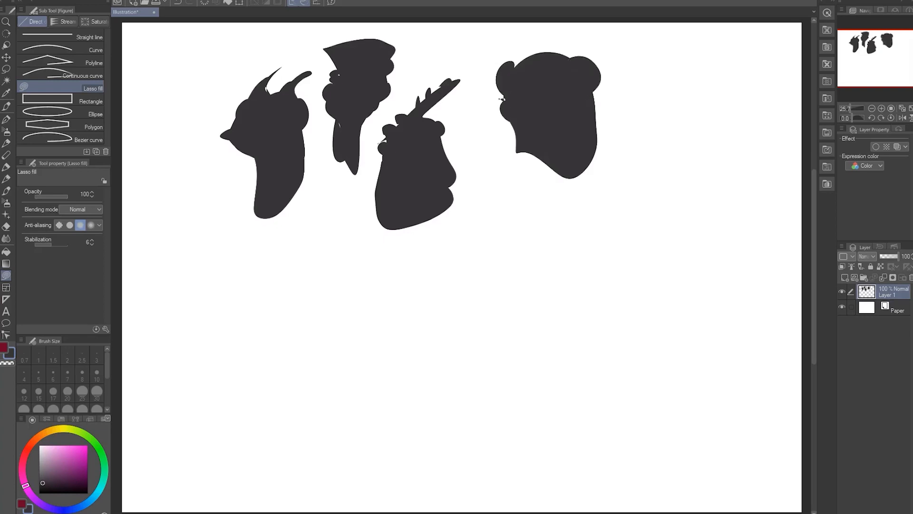
left_click_drag(555, 171, 562, 176)
left_click_drag(511, 142, 529, 158)
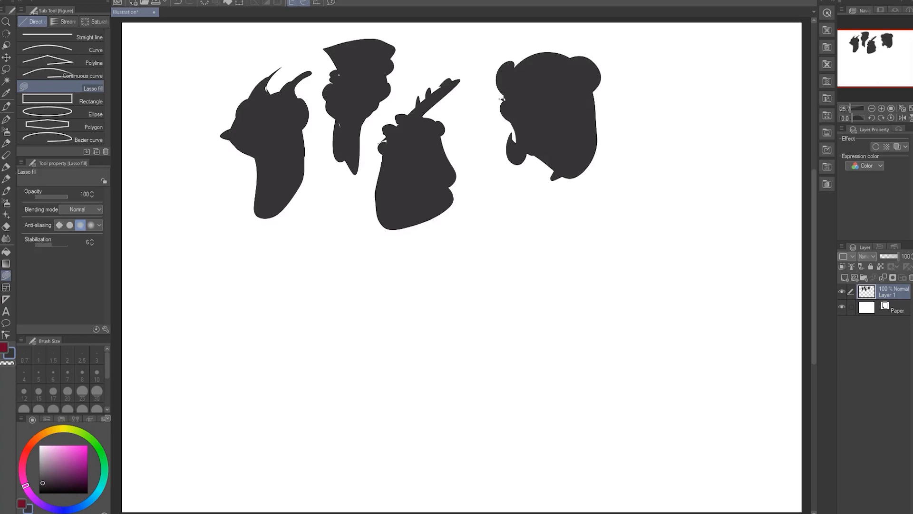
left_click_drag(591, 195, 594, 167)
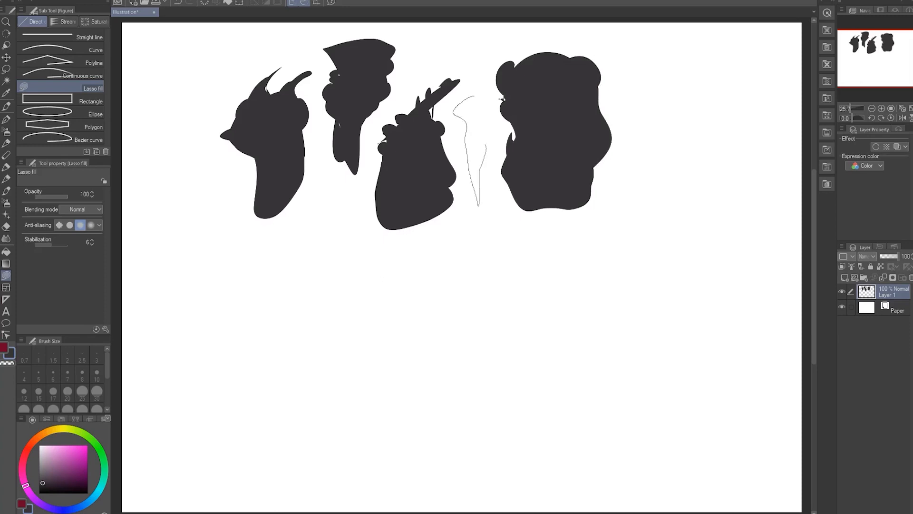
Fill a slim, pointed silhouette beside the bulky head and widen the lower part of the flat-topped silhouette
mouse_move(468, 98)
left_mouse_down()
mouse_move(477, 97)
mouse_move(489, 126)
left_mouse_up()
mouse_move(481, 164)
left_mouse_down()
mouse_move(477, 145)
mouse_move(479, 188)
left_mouse_up()
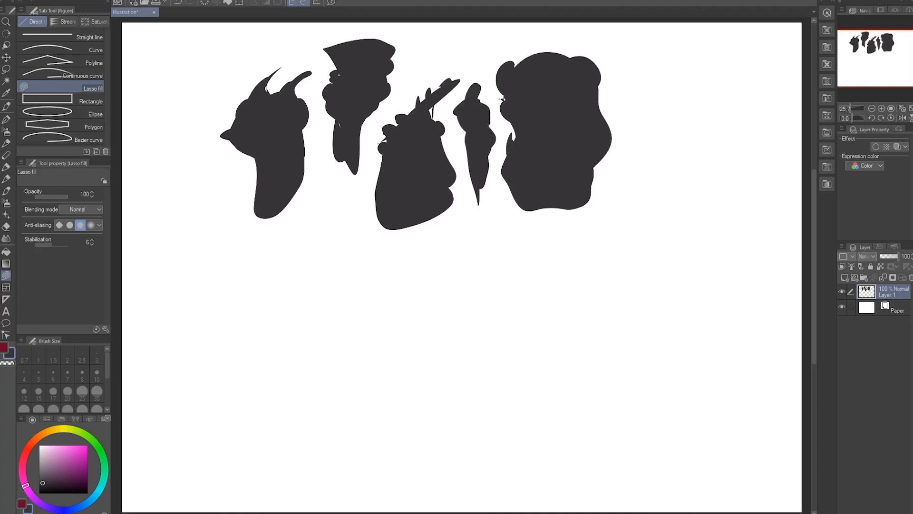
left_click_drag(380, 107, 359, 158)
Fill a large head silhouette with spiky hair tufts and a tapering pointed chin at the canvas's upper right
mouse_move(629, 69)
left_mouse_down()
mouse_move(656, 108)
mouse_move(633, 83)
left_mouse_up()
left_click_drag(721, 107, 635, 114)
mouse_move(630, 87)
left_mouse_down()
mouse_move(617, 115)
mouse_move(636, 145)
left_mouse_up()
mouse_move(635, 60)
left_mouse_down()
mouse_move(631, 72)
mouse_move(643, 47)
left_mouse_up()
left_click_drag(663, 48, 653, 39)
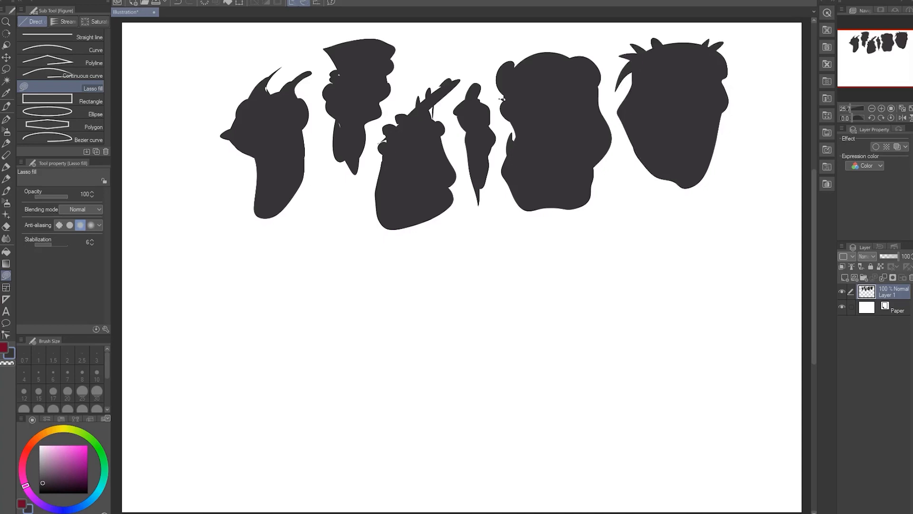
left_click_drag(618, 114, 659, 217)
left_click_drag(673, 215, 694, 186)
Hide the palettes and fill a bumpy silhouette with thin hanging drips and a tapered neck in the canvas's upper-left corner
mouse_move(462, 286)
left_mouse_down()
mouse_move(476, 250)
mouse_move(473, 303)
left_mouse_up()
key("Tab")
left_click_drag(162, 76, 205, 188)
left_click_drag(169, 125, 166, 181)
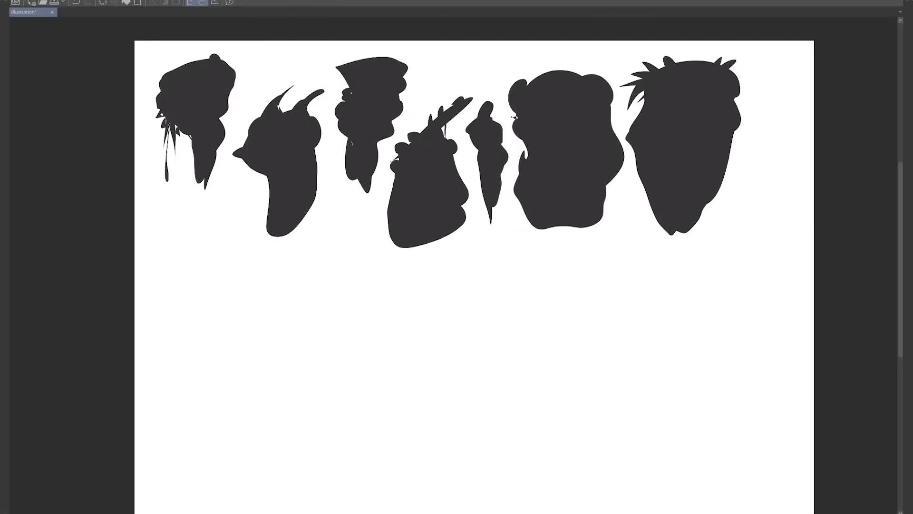
Fill a beaked silhouette with a swept-back crest and a bent neck at the start of the second row
mouse_move(154, 247)
left_mouse_down()
mouse_move(146, 253)
mouse_move(185, 230)
left_mouse_up()
mouse_move(184, 241)
left_mouse_down()
mouse_move(178, 256)
mouse_move(268, 304)
left_mouse_up()
mouse_move(240, 281)
left_mouse_down()
mouse_move(217, 329)
mouse_move(270, 305)
left_mouse_up()
Fill a lumpy head silhouette with bulging sides and thin lower strands, right of the bent-neck silhouette
left_click_drag(318, 273, 388, 274)
left_click_drag(388, 278, 353, 340)
left_click_drag(327, 300, 362, 323)
left_click_drag(330, 245, 321, 288)
left_click_drag(351, 327, 326, 347)
left_click_drag(348, 237, 380, 246)
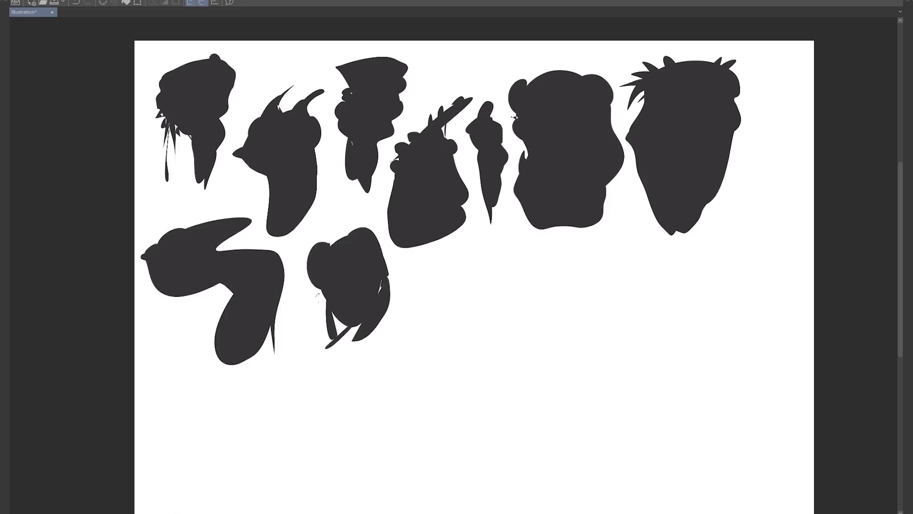
Extend the lumpy head with drooping side tendrils, a wide rounded body and two small antennae
left_click_drag(326, 291, 301, 350)
left_click_drag(387, 277, 399, 333)
mouse_move(333, 314)
left_mouse_down()
mouse_move(372, 387)
mouse_move(381, 307)
left_mouse_up()
mouse_move(389, 304)
left_mouse_down()
mouse_move(400, 362)
mouse_move(380, 386)
left_mouse_up()
left_click_drag(379, 245, 387, 266)
left_click_drag(334, 243, 326, 226)
left_click_drag(336, 240, 339, 222)
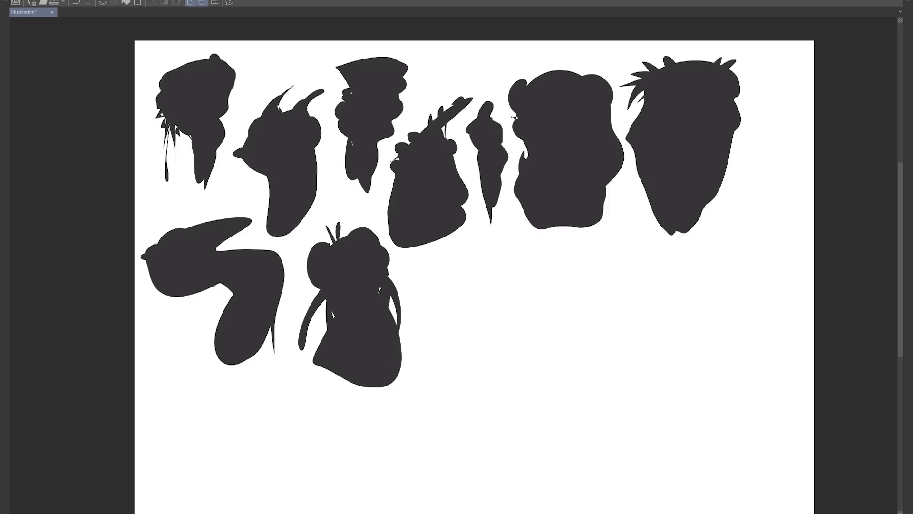
Fill a slender curved-neck silhouette along the left edge and a bulky rounded one beside it in the bottom row
mouse_move(200, 308)
left_mouse_down()
mouse_move(183, 375)
mouse_move(151, 328)
mouse_move(172, 309)
left_mouse_up()
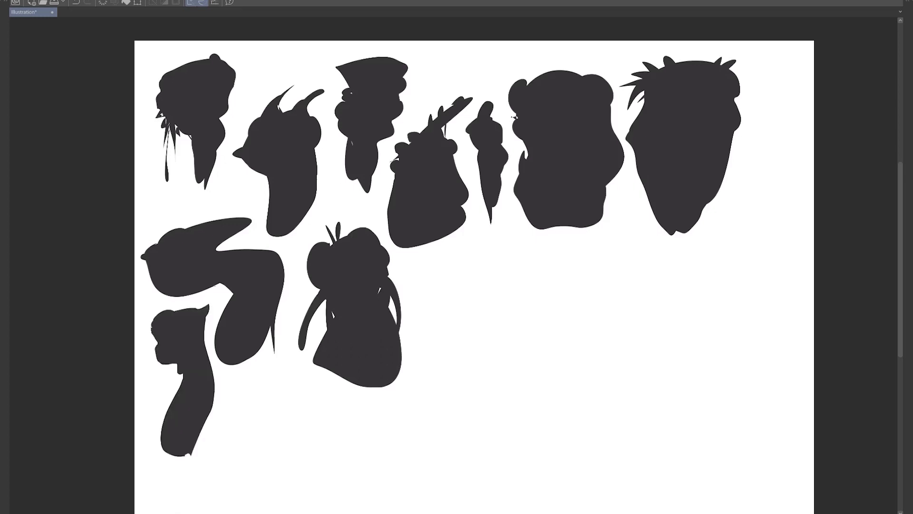
mouse_move(229, 416)
left_mouse_down()
mouse_move(238, 481)
mouse_move(227, 418)
left_mouse_up()
mouse_move(236, 454)
left_mouse_down()
mouse_move(252, 470)
mouse_move(324, 454)
mouse_move(294, 513)
left_mouse_up()
Fill a cloud-like silhouette with rounded bumps and a broad base, right of the antennaed figure
mouse_move(475, 286)
left_mouse_down()
mouse_move(447, 238)
mouse_move(318, 261)
mouse_move(333, 245)
left_mouse_up()
mouse_move(331, 240)
left_mouse_down()
mouse_move(345, 245)
mouse_move(302, 269)
left_mouse_up()
mouse_move(308, 259)
left_mouse_down()
mouse_move(329, 237)
mouse_move(304, 254)
left_mouse_up()
mouse_move(306, 266)
left_mouse_down()
mouse_move(325, 297)
mouse_move(305, 271)
left_mouse_up()
mouse_move(354, 267)
left_mouse_down()
mouse_move(311, 325)
mouse_move(286, 291)
left_mouse_up()
mouse_move(286, 288)
left_mouse_down()
mouse_move(283, 256)
mouse_move(297, 274)
left_mouse_up()
left_click_drag(291, 251, 289, 235)
Fill a spiky-backed silhouette in the second row and a tall slim silhouette near the canvas's right edge
mouse_move(428, 262)
left_mouse_down()
mouse_move(442, 237)
mouse_move(428, 249)
mouse_move(317, 234)
mouse_move(242, 333)
left_mouse_up()
mouse_move(397, 221)
left_mouse_down()
mouse_move(448, 205)
mouse_move(450, 308)
left_mouse_up()
mouse_move(397, 222)
left_mouse_down()
mouse_move(424, 327)
mouse_move(441, 309)
left_mouse_up()
mouse_move(441, 245)
left_mouse_down()
mouse_move(446, 316)
mouse_move(450, 285)
left_mouse_up()
mouse_move(251, 319)
left_mouse_down()
mouse_move(259, 289)
mouse_move(260, 319)
left_mouse_up()
mouse_move(259, 319)
left_mouse_down()
mouse_move(274, 285)
mouse_move(268, 253)
left_mouse_up()
left_click_drag(302, 213, 309, 225)
mouse_move(310, 229)
left_mouse_down()
mouse_move(326, 226)
mouse_move(320, 252)
left_mouse_up()
mouse_move(322, 258)
left_mouse_down()
mouse_move(299, 317)
mouse_move(361, 291)
left_mouse_up()
Build a small column-shaped silhouette with top knobs, side whiskers and a wider base between the cloud-like and spiky silhouettes
mouse_move(243, 205)
left_mouse_down()
mouse_move(302, 198)
mouse_move(291, 282)
mouse_move(299, 204)
mouse_move(286, 206)
left_mouse_up()
left_click_drag(254, 217, 262, 230)
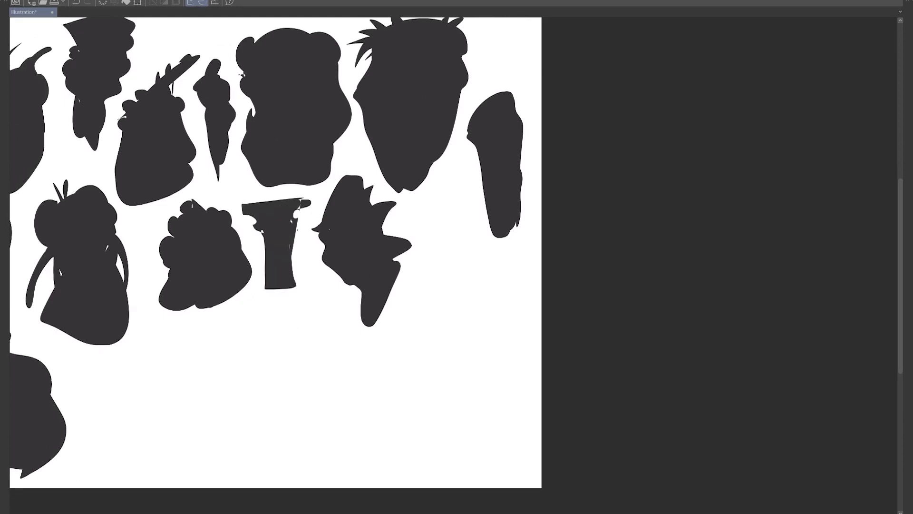
mouse_move(254, 195)
left_mouse_down()
mouse_move(252, 213)
mouse_move(305, 220)
left_mouse_up()
key("ctrl+z")
left_click_drag(294, 235, 304, 231)
left_click_drag(262, 230, 246, 229)
mouse_move(262, 235)
left_mouse_down()
mouse_move(248, 238)
mouse_move(291, 286)
left_mouse_up()
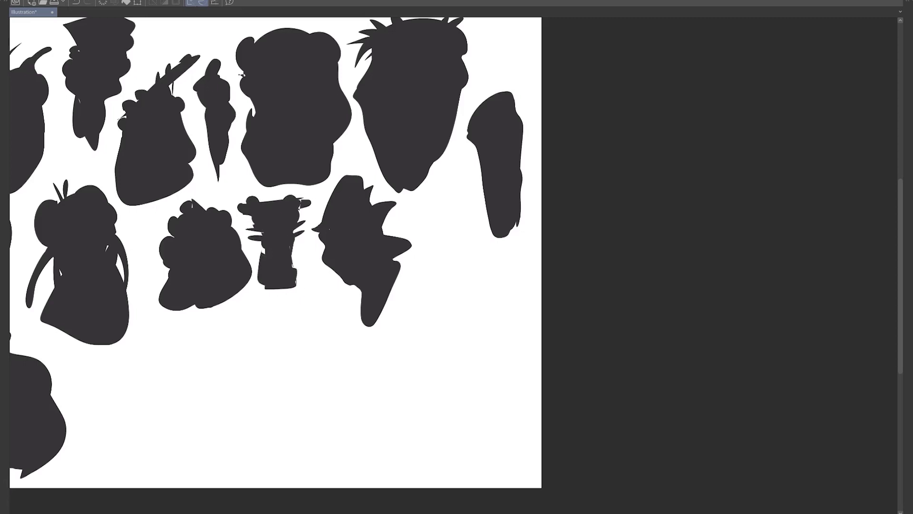
left_click_drag(294, 252, 296, 282)
Fill the blocky head of a new silhouette below the tall slim one near the canvas's right edge
left_click_drag(433, 267, 352, 209)
left_click_drag(352, 206, 400, 203)
left_click_drag(405, 200, 407, 233)
left_click_drag(344, 204, 363, 202)
left_click_drag(398, 199, 409, 200)
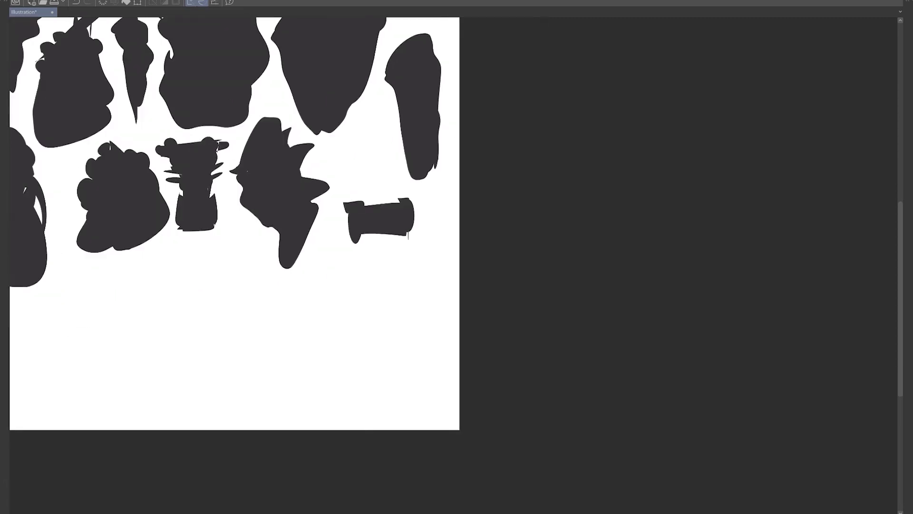
left_click_drag(367, 235, 406, 236)
left_click_drag(361, 237, 372, 264)
left_click_drag(346, 216, 354, 242)
mouse_move(404, 234)
left_mouse_down()
mouse_move(384, 280)
mouse_move(361, 243)
left_mouse_up()
left_click_drag(411, 236, 358, 240)
Complete the blocky head with a raised top, side bumps, a neck and pointed, collar-like shoulders
left_click_drag(362, 200, 398, 199)
mouse_move(354, 243)
left_mouse_down()
mouse_move(348, 254)
mouse_move(344, 237)
left_mouse_up()
left_click_drag(410, 235, 411, 250)
left_click_drag(354, 258, 367, 291)
mouse_move(391, 280)
left_mouse_down()
mouse_move(399, 287)
mouse_move(380, 309)
left_mouse_up()
mouse_move(351, 283)
left_mouse_down()
mouse_move(400, 297)
mouse_move(405, 288)
left_mouse_up()
mouse_move(350, 285)
left_mouse_down()
mouse_move(411, 346)
mouse_move(402, 292)
left_mouse_up()
left_click_drag(392, 184, 413, 210)
Fill a flag-like silhouette with a pointed base and a funnel-shaped one with a rounded stem in the bottom row
mouse_move(374, 229)
left_mouse_down()
mouse_move(473, 182)
mouse_move(542, 314)
mouse_move(610, 169)
left_mouse_up()
mouse_move(241, 302)
left_mouse_down()
mouse_move(267, 347)
mouse_move(241, 305)
left_mouse_up()
mouse_move(333, 238)
left_mouse_down()
mouse_move(275, 305)
mouse_move(341, 255)
left_mouse_up()
mouse_move(311, 345)
left_mouse_down()
mouse_move(259, 297)
mouse_move(266, 302)
left_mouse_up()
left_click_drag(245, 285, 264, 340)
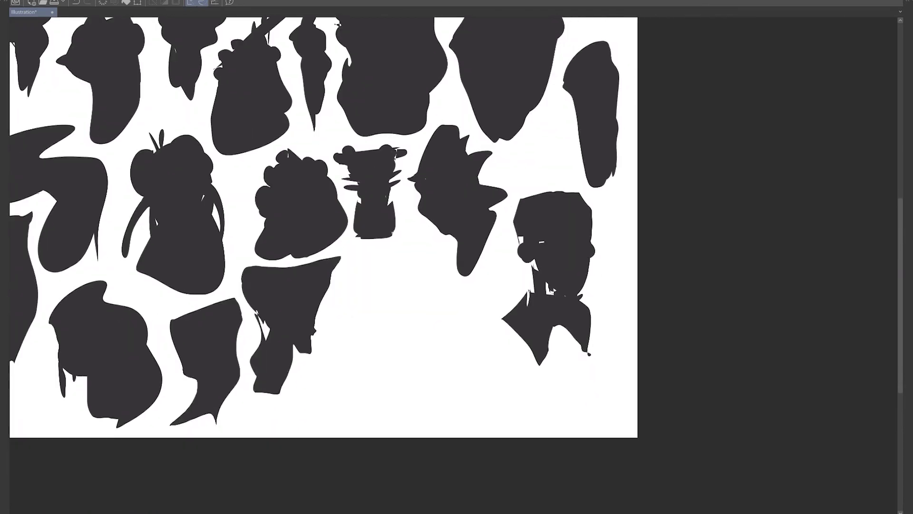
mouse_move(286, 290)
left_mouse_down()
mouse_move(252, 379)
mouse_move(290, 368)
left_mouse_up()
Fill a rounded cone silhouette and a flame-shaped silhouette with a pointed lower edge, right of the funnel-shaped one
mouse_move(395, 248)
left_mouse_down()
mouse_move(442, 304)
mouse_move(419, 226)
left_mouse_up()
left_click_drag(364, 297, 447, 300)
mouse_move(324, 313)
left_mouse_down()
mouse_move(353, 404)
mouse_move(325, 313)
left_mouse_up()
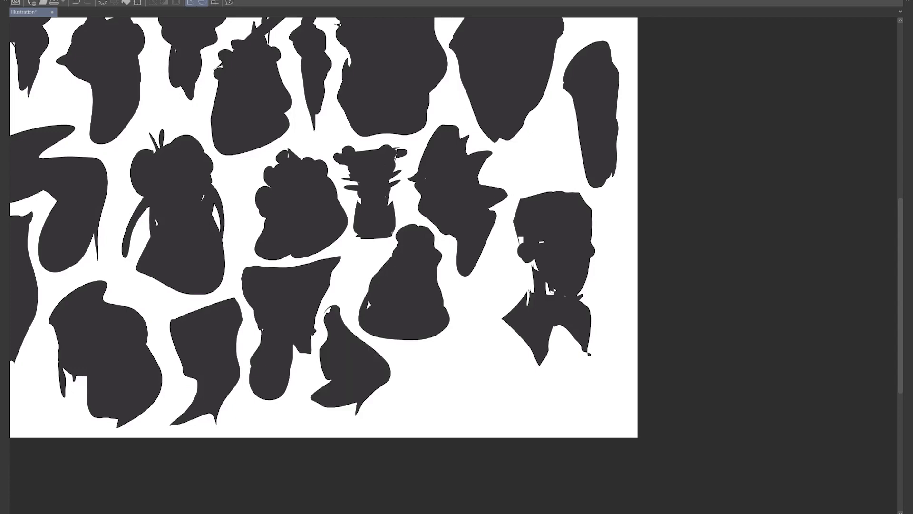
left_click_drag(383, 385, 333, 388)
mouse_move(380, 333)
left_mouse_down()
mouse_move(424, 389)
mouse_move(451, 317)
left_mouse_up()
Fill a small hourglass, a crescent and a spired silhouette in the lower-right area, and bring back the palettes
mouse_move(529, 328)
left_mouse_down()
mouse_move(552, 279)
mouse_move(535, 339)
mouse_move(529, 328)
left_mouse_up()
mouse_move(584, 366)
left_mouse_down()
mouse_move(548, 410)
mouse_move(588, 361)
left_mouse_up()
mouse_move(516, 329)
left_mouse_down()
mouse_move(473, 413)
mouse_move(516, 330)
left_mouse_up()
left_click_drag(642, 351, 676, 429)
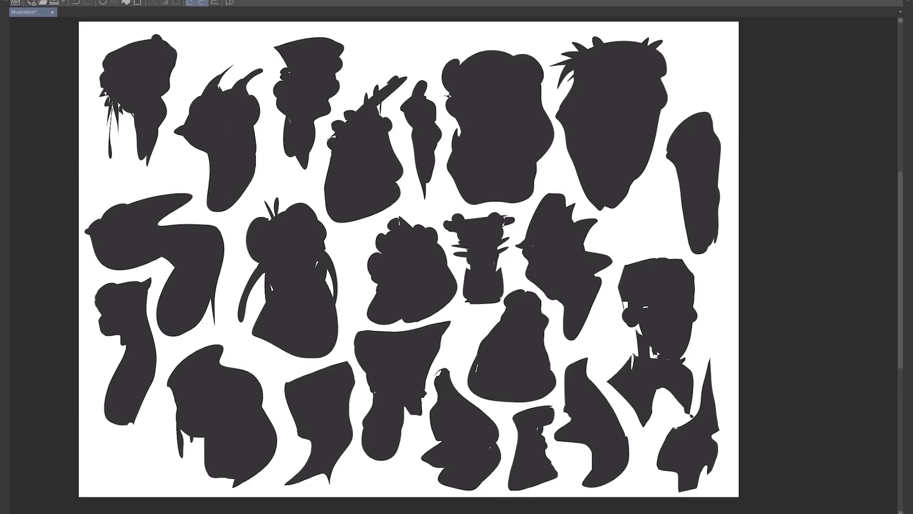
key("Tab")
left_click_drag(428, 257, 471, 259)
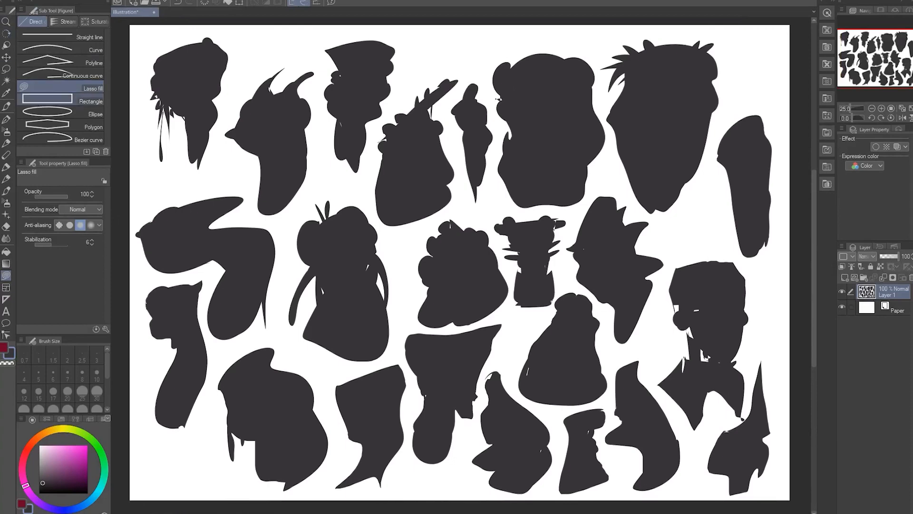
Lasso-select the dripping silhouette in the upper-left corner and copy it to a new layer
left_click(7, 69)
mouse_move(234, 39)
left_mouse_down()
mouse_move(240, 48)
mouse_move(231, 42)
left_mouse_up()
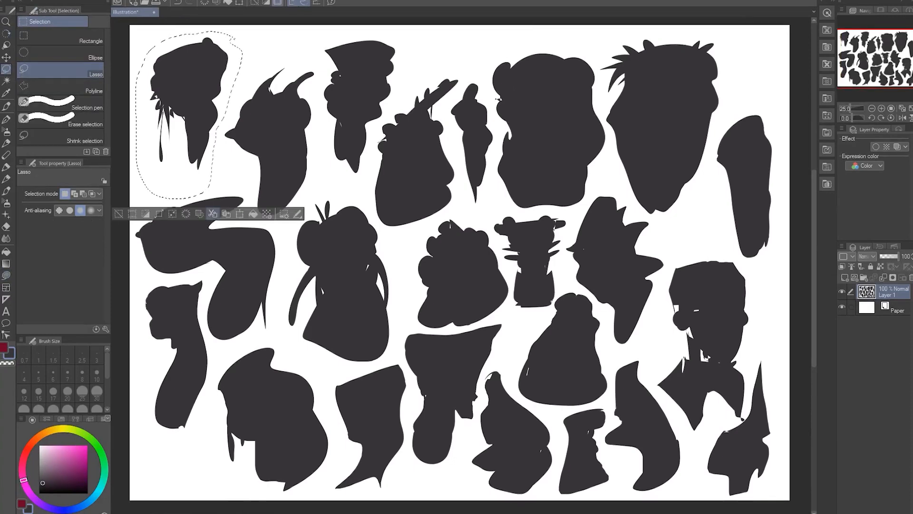
left_click(226, 214)
Copy the bulky, slim, spiky, antennaed, hourglass and bottom-left rounded silhouettes from Layer 1 to a new layer, and hide Layer 1
left_click(890, 307)
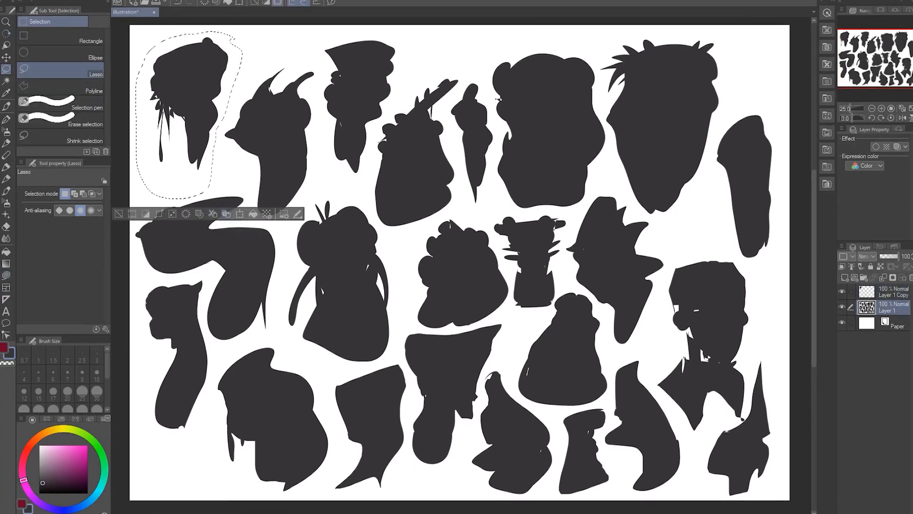
mouse_move(589, 50)
left_mouse_down()
mouse_move(490, 46)
mouse_move(559, 211)
mouse_move(588, 48)
left_mouse_up()
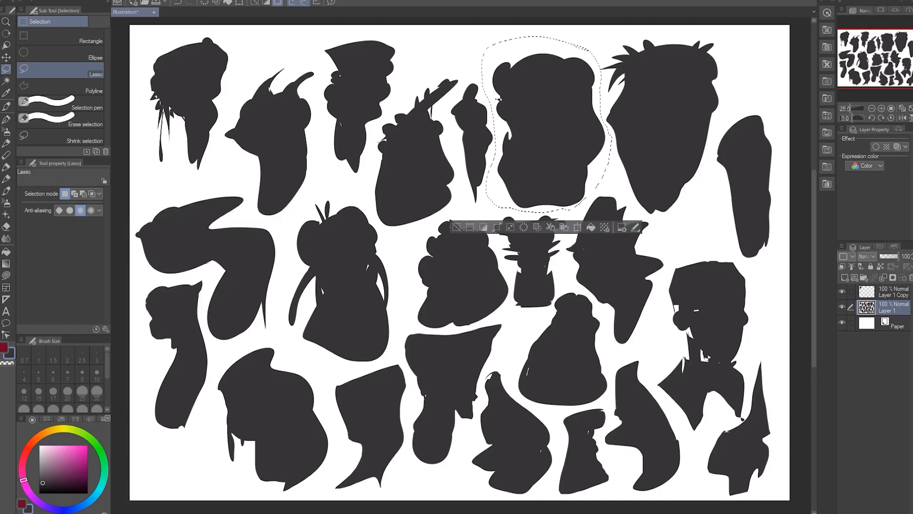
mouse_move(751, 106)
left_mouse_down()
mouse_move(708, 219)
mouse_move(787, 140)
left_mouse_up()
mouse_move(568, 260)
left_mouse_down()
mouse_move(616, 191)
mouse_move(607, 342)
mouse_move(568, 259)
left_mouse_up()
mouse_move(393, 252)
left_mouse_down()
mouse_move(345, 368)
mouse_move(393, 253)
left_mouse_up()
mouse_move(559, 411)
left_mouse_down()
mouse_move(614, 437)
mouse_move(559, 411)
left_mouse_up()
mouse_move(212, 495)
left_mouse_down()
mouse_move(331, 481)
mouse_move(214, 499)
left_mouse_up()
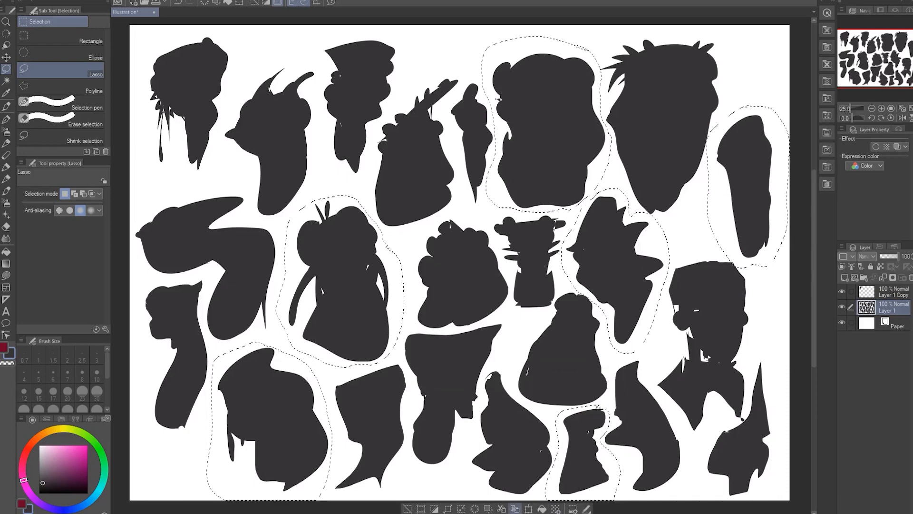
left_click(515, 508)
left_click(842, 323)
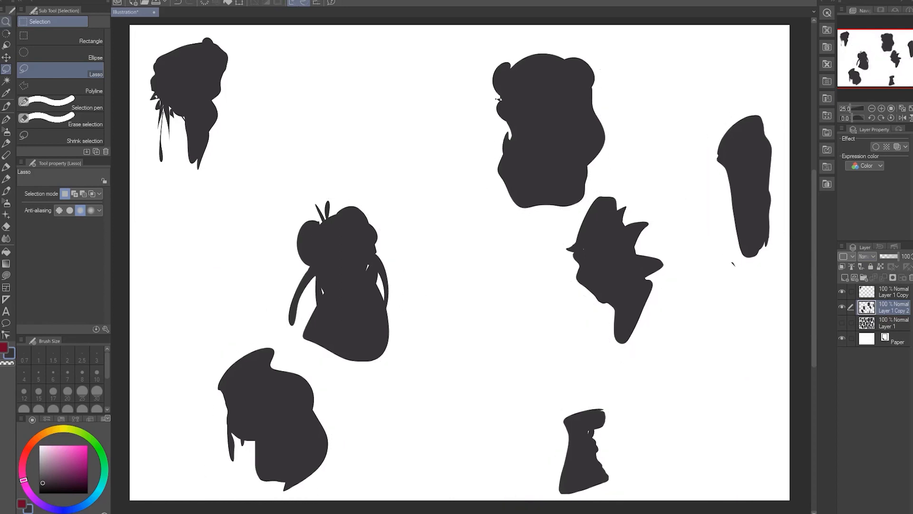
Move the layer with the six copied silhouettes slightly up and to the left
left_click(7, 58)
mouse_move(428, 266)
left_mouse_down()
mouse_move(431, 249)
mouse_move(407, 248)
left_mouse_up()
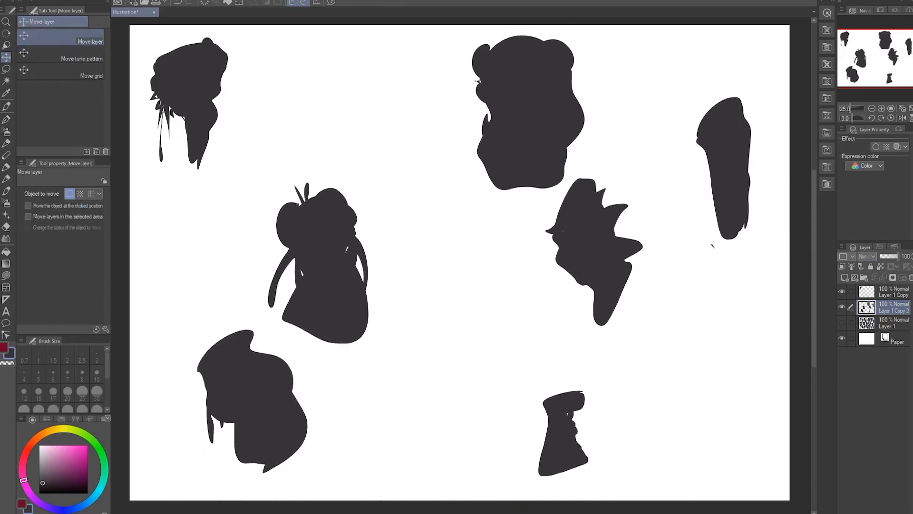
Lasso-select the spiky silhouette and place a duplicate of it over the antennaed figure's head
key("o")
key("m")
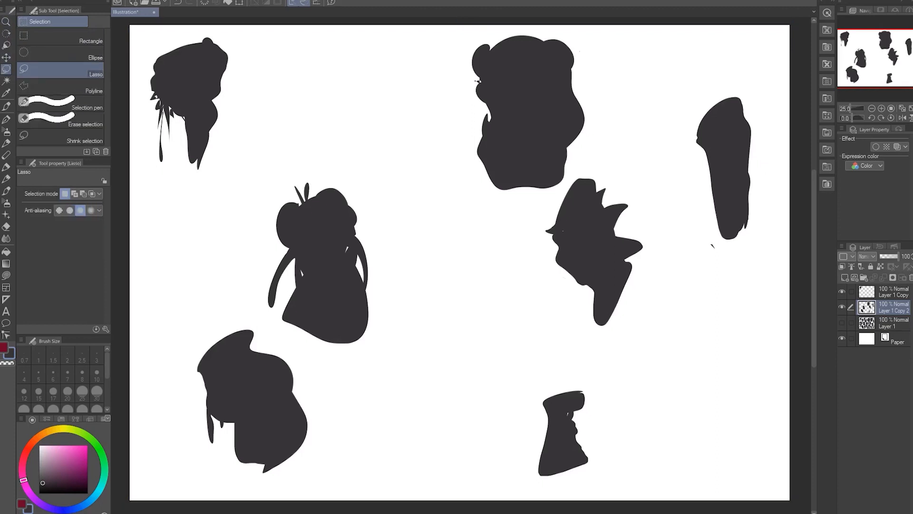
mouse_move(587, 165)
left_mouse_down()
mouse_move(642, 333)
mouse_move(613, 165)
left_mouse_up()
key("k")
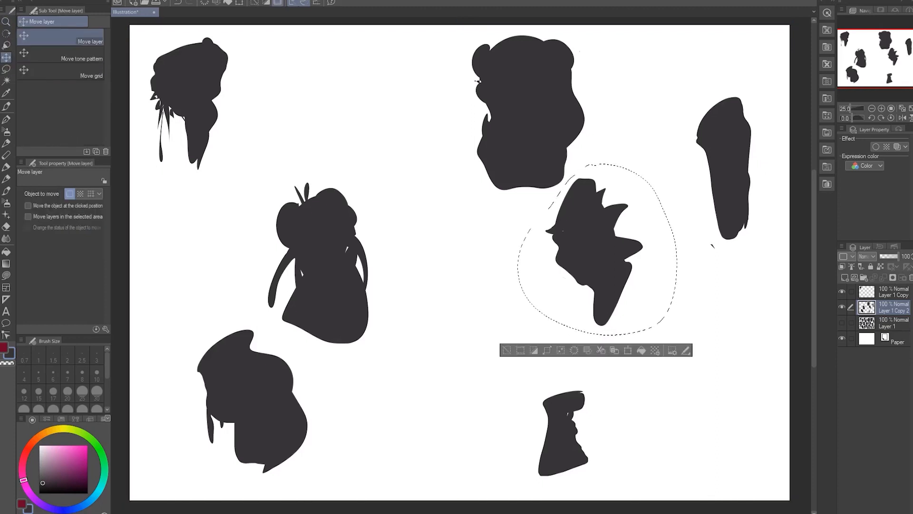
mouse_move(597, 252)
left_mouse_down()
mouse_move(456, 268)
mouse_move(339, 240)
left_mouse_up()
Rotate the duplicated spiky shape about 120 degrees, fit it over the antennaed figure's head as a hat-like shape, and deselect
key("ctrl+t")
left_click_drag(426, 146, 465, 232)
left_click_drag(338, 238, 338, 204)
left_click_drag(464, 199, 447, 265)
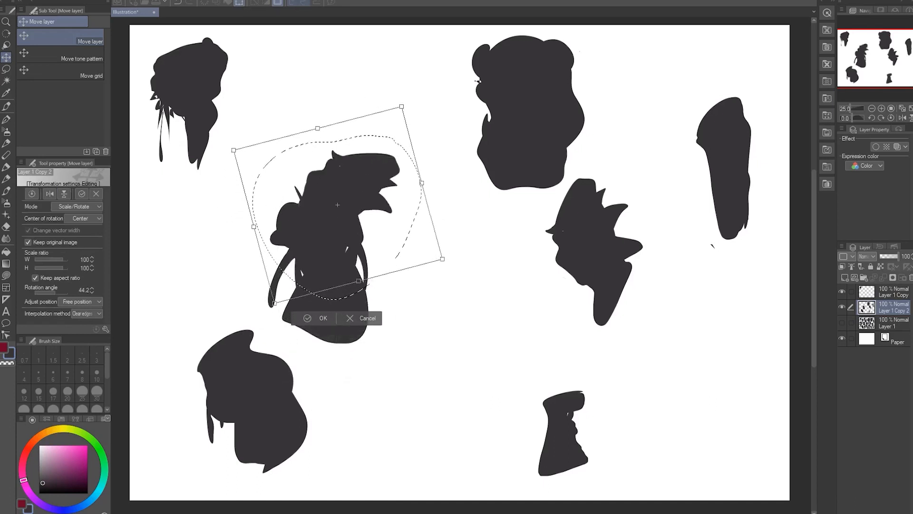
left_click_drag(338, 204, 346, 249)
left_click_drag(458, 229, 440, 313)
left_click_drag(346, 249, 315, 222)
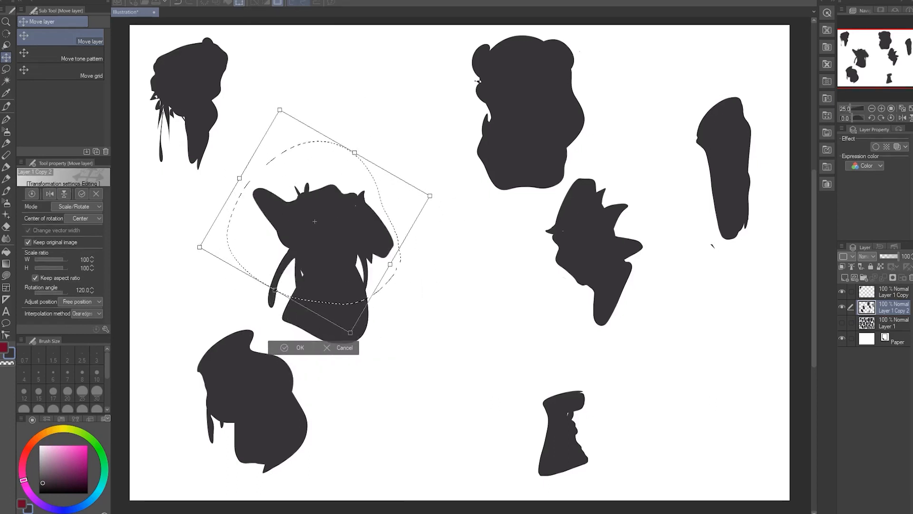
left_click_drag(436, 210, 435, 225)
left_click_drag(314, 222, 315, 223)
key("Return")
key("ctrl+d")
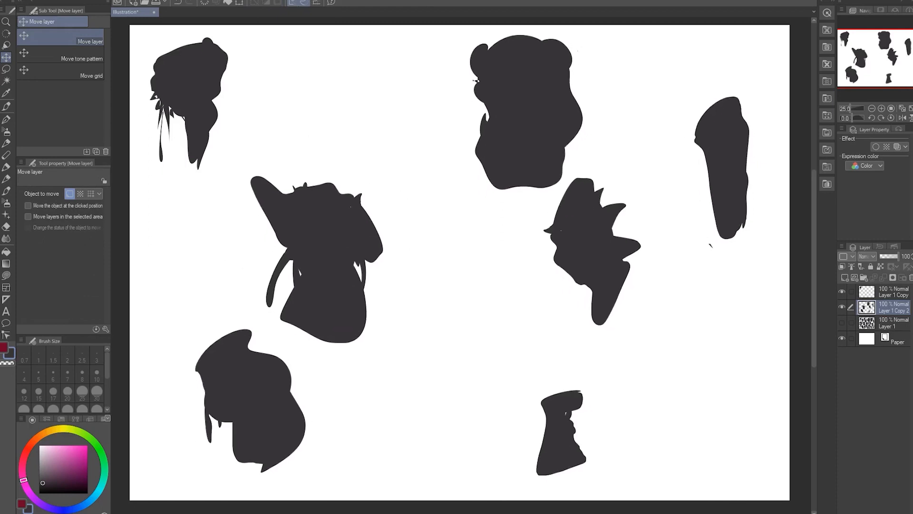
Lasso-select the dripping silhouette and place a duplicate over the bulky silhouette on Layer 1 Copy
key("m")
left_click_drag(234, 30, 220, 35)
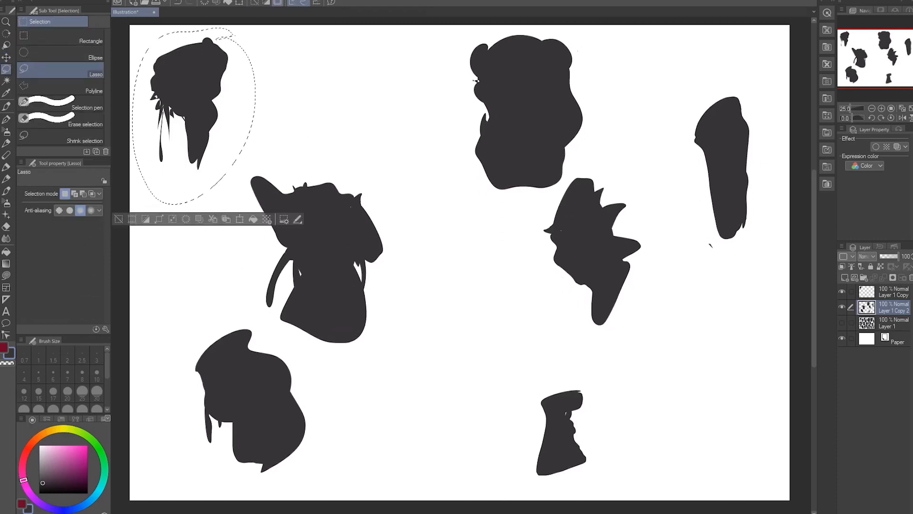
key("k")
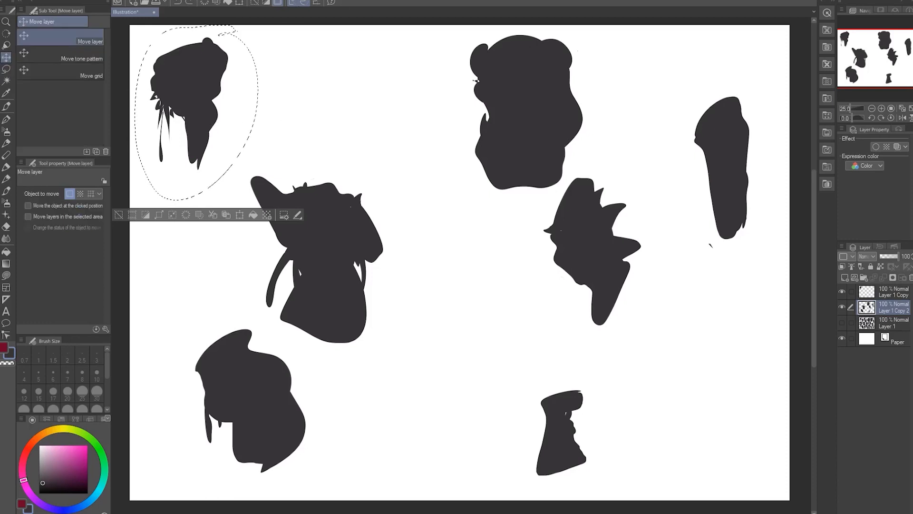
left_click(883, 292)
left_click_drag(191, 104, 485, 136)
Scale the dripping duplicate to about 95% and rotate it to about -168 degrees over the bulky silhouette's left side
key("ctrl+t")
left_click_drag(547, 226, 580, 277)
left_click_drag(501, 143, 499, 109)
left_click_drag(592, 252, 621, 224)
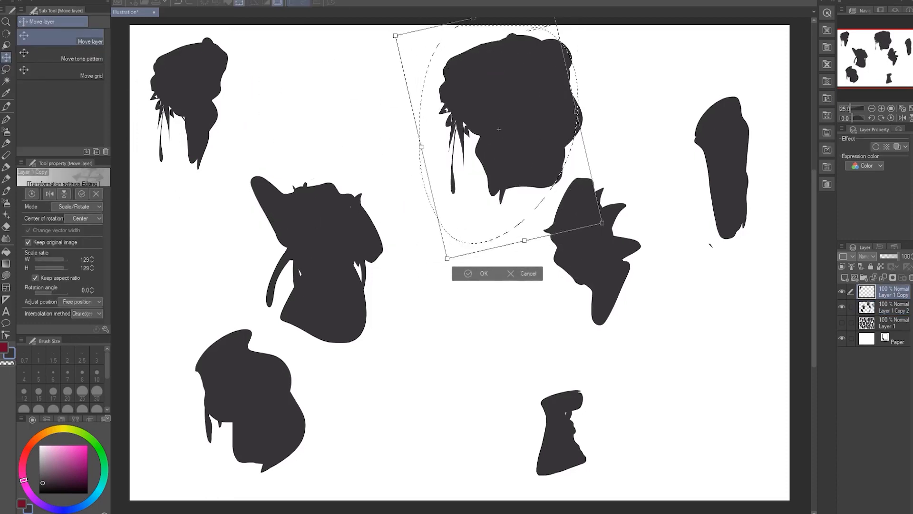
left_click_drag(504, 128, 523, 117)
left_click_drag(634, 214, 641, 206)
left_click_drag(519, 115, 516, 205)
left_click_drag(632, 295, 460, 69)
left_click_drag(516, 205, 483, 95)
left_click_drag(537, 226, 510, 164)
left_click_drag(470, 64, 479, 84)
left_click_drag(521, 180, 515, 169)
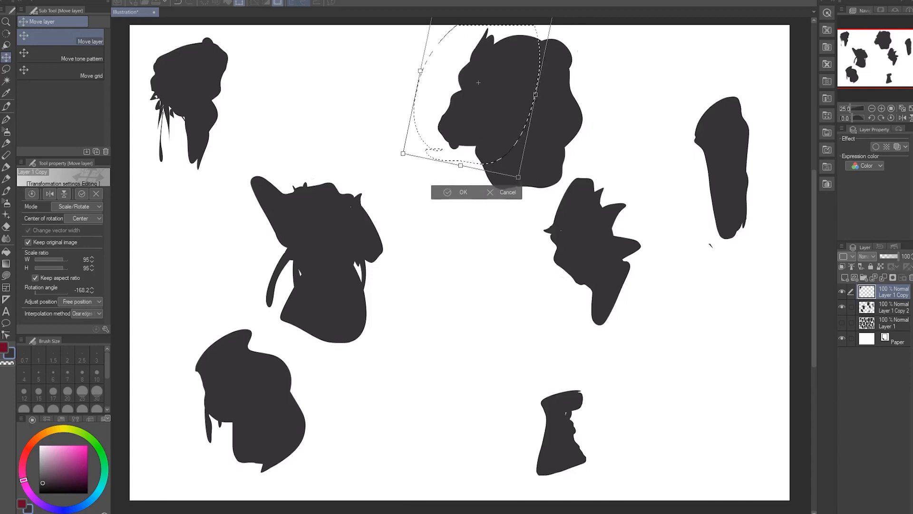
Rotate and reposition the dripping duplicate so its points stick out of the bulky silhouette's upper left, apply it and deselect
left_click_drag(478, 79, 550, 94)
left_click_drag(600, 200, 661, 128)
left_click_drag(550, 94, 570, 75)
left_click_drag(661, 129, 673, 96)
left_click_drag(571, 75, 454, 87)
left_click_drag(553, 88, 560, 88)
key("Return")
key("ctrl+d")
key("ctrl+c")
key("ctrl+v")
left_click_drag(458, 88, 618, 95)
key("ctrl+t")
left_click_drag(682, 42, 506, 105)
left_click_drag(457, 138, 569, 102)
left_click_drag(628, 61, 595, 193)
left_click_drag(533, 133, 496, 212)
left_click_drag(552, 276, 480, 299)
left_click_drag(552, 104, 574, 78)
left_click_drag(495, 169, 514, 150)
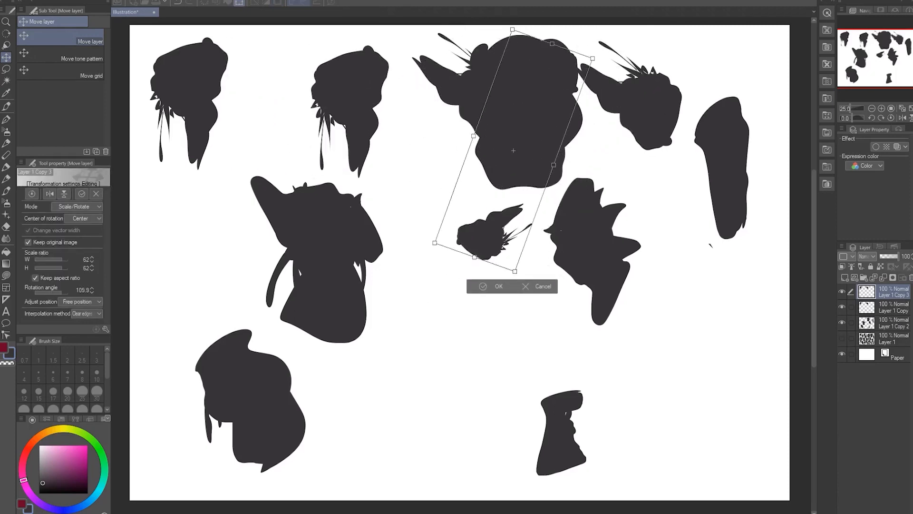
key("Return")
key("ctrl+z")
key("ctrl+z")
key("ctrl+z")
key("ctrl+y")
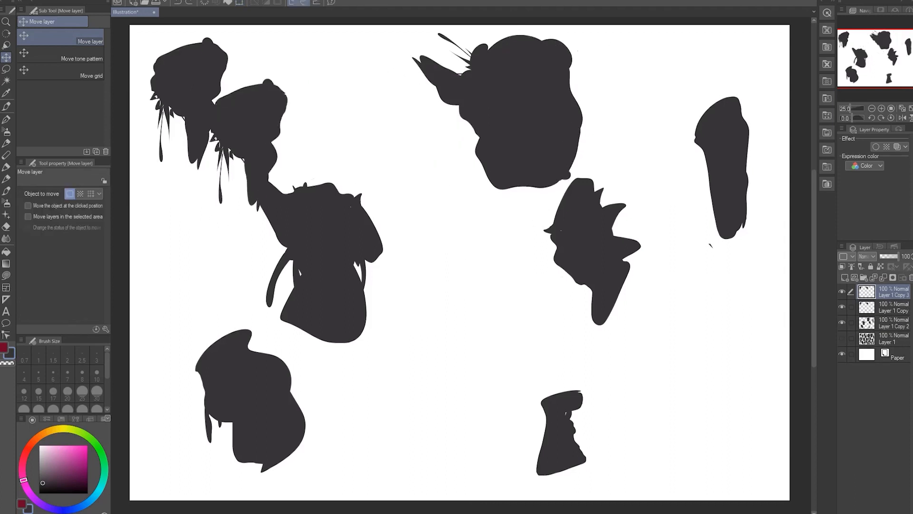
key("ctrl+z")
Lasso-select the spiky silhouette on Layer 1 Copy 2 and place a duplicate over the hourglass silhouette
left_click(884, 307)
left_click(6, 69)
left_click_drag(611, 168, 607, 172)
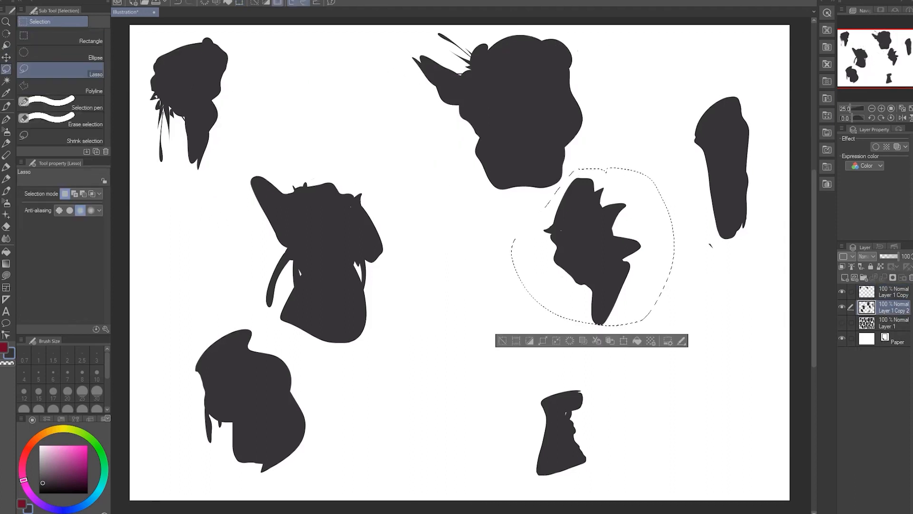
key("k")
mouse_move(585, 247)
left_mouse_down("alt")
mouse_move(491, 405)
mouse_move(576, 402)
left_mouse_up("alt")
Flip the spiky duplicate horizontally, rotate it about 25 degrees, and shrink it to fit on the hourglass silhouette's head
key("ctrl+t")
right_click(507, 383)
left_click(550, 337)
left_click_drag(554, 322, 553, 359)
left_click_drag(625, 352, 647, 387)
left_click_drag(551, 418, 529, 414)
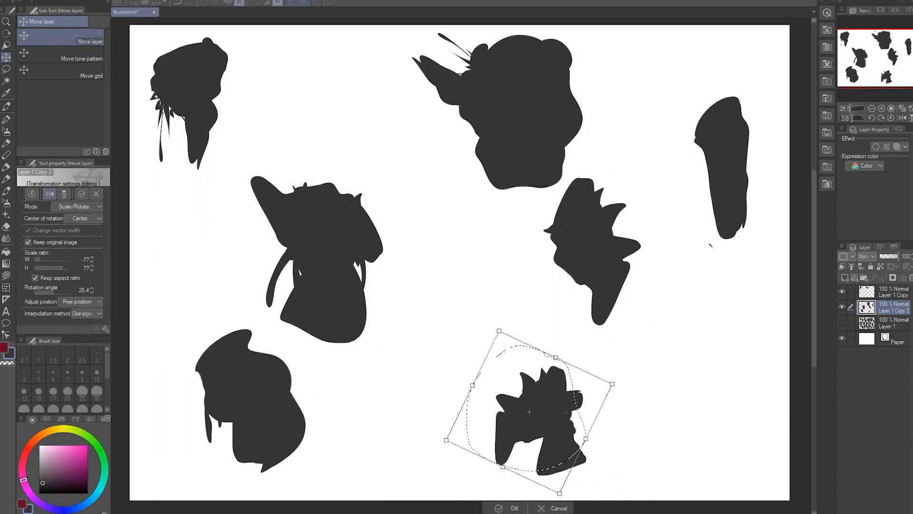
left_click_drag(499, 332, 526, 397)
left_click_drag(544, 445, 565, 400)
key("Return")
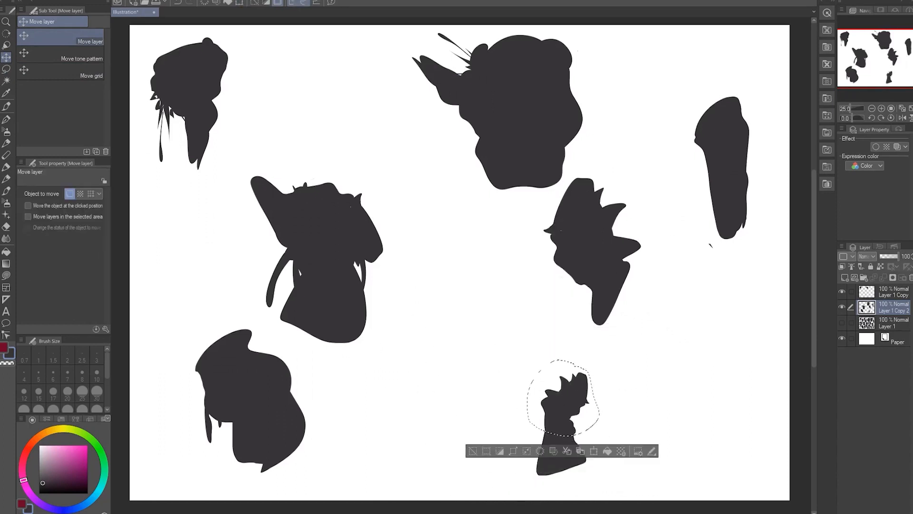
left_click(889, 291, "ctrl")
right_click(888, 291)
left_click(847, 244)
key("ctrl+d")
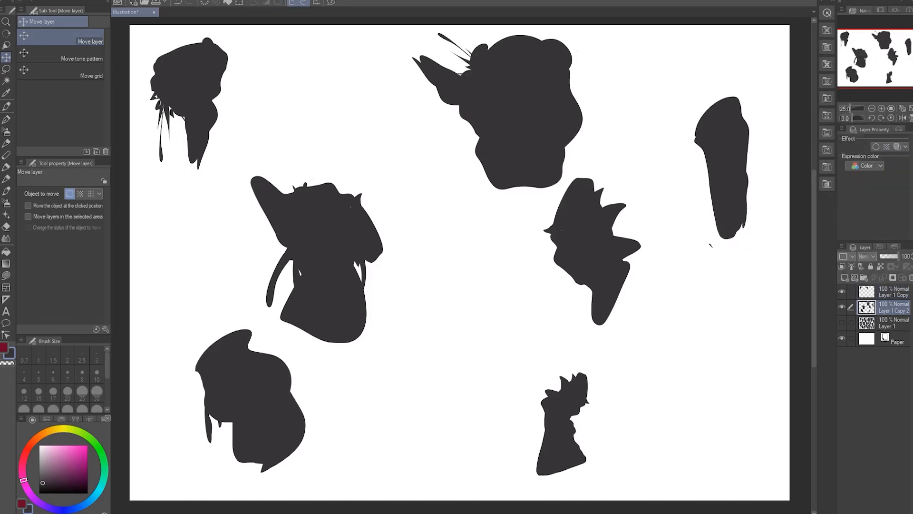
Replace the spiky-headed hourglass figure with a duplicate enlarged to about 139%, placed to its upper left, deleting the small original
left_click(6, 69)
left_click_drag(603, 367, 683, 303)
key("ctrl+t")
left_click_drag(595, 393, 498, 343)
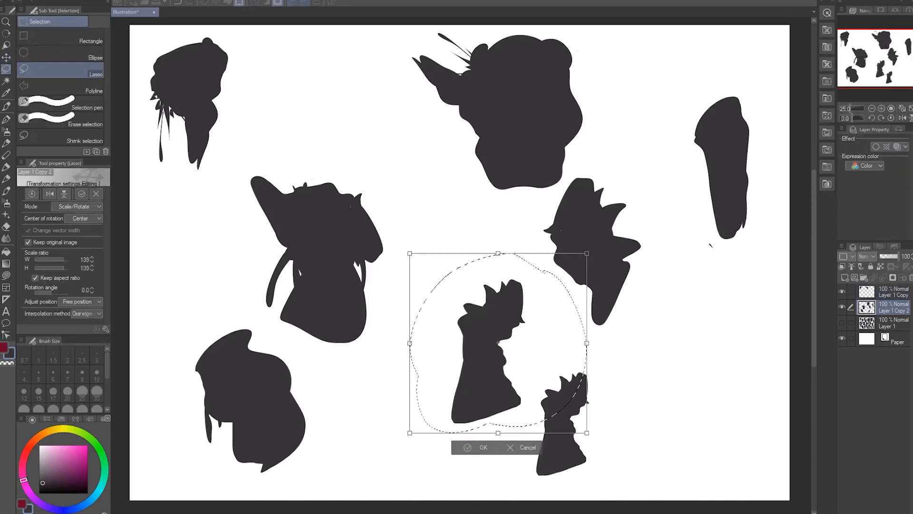
key("Return")
key("ctrl+d")
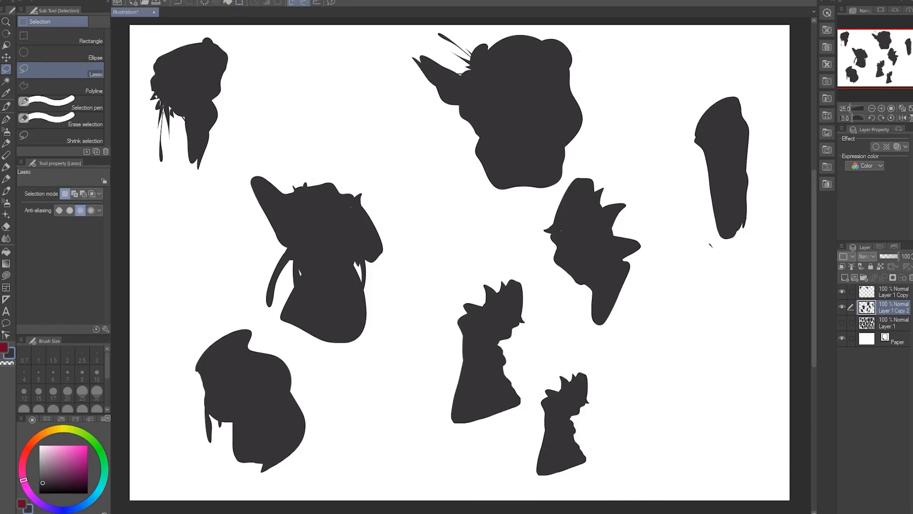
left_click_drag(564, 365, 551, 364)
key("Delete")
Lasso-select the spiky silhouette, move it onto the slim silhouette, and scale it to about 88%
mouse_move(532, 219)
left_mouse_down()
mouse_move(592, 158)
mouse_move(559, 188)
left_mouse_up()
key("k")
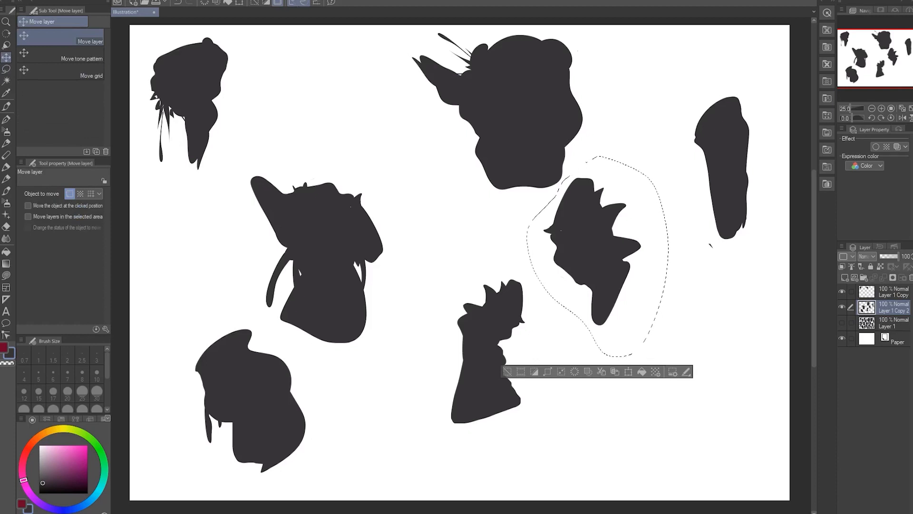
mouse_move(592, 248)
left_mouse_down()
mouse_move(719, 157)
mouse_move(723, 127)
mouse_move(696, 149)
left_mouse_up()
key("ctrl+t")
left_click_drag(769, 61, 750, 85)
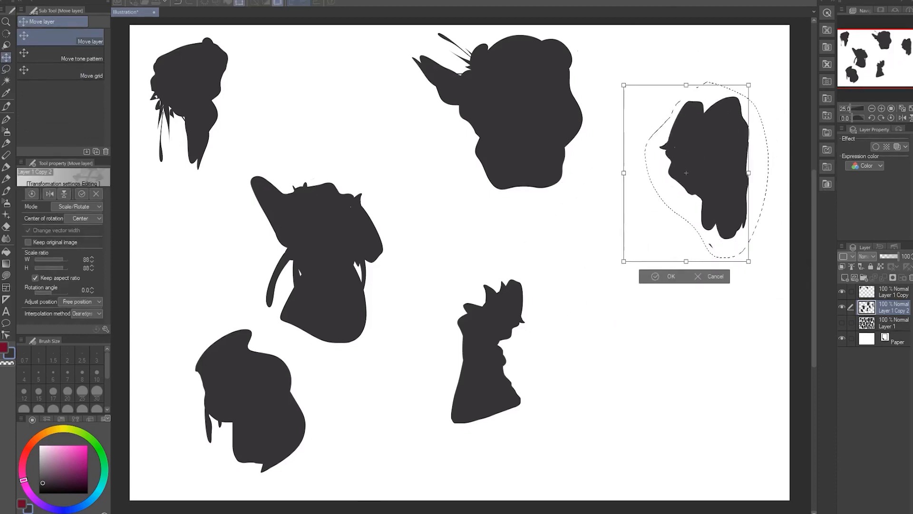
Rotate the spiky shape to about -185 degrees and scale it to about 72% over the slim silhouette's head
left_click_drag(687, 174, 708, 146)
left_click_drag(777, 52, 718, 30)
left_click_drag(708, 147, 715, 166)
left_click_drag(719, 58, 718, 96)
left_click_drag(714, 185, 693, 133)
left_click_drag(783, 175, 717, 36)
left_click_drag(692, 133, 715, 122)
left_click_drag(739, 29, 678, 33)
left_click_drag(714, 123, 721, 138)
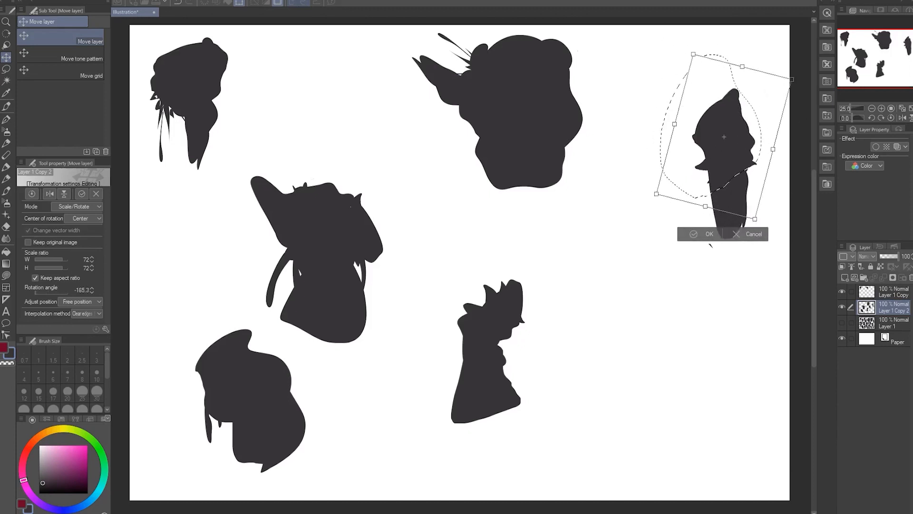
Shrink the spiky shape to about 42%, rotate it into a crest on top of the slim silhouette, apply it and deselect
left_click_drag(691, 56, 706, 93)
left_click_drag(729, 157, 707, 135)
left_click_drag(767, 86, 778, 103)
left_click_drag(707, 134, 718, 118)
left_click_drag(780, 95, 749, 108)
left_click_drag(699, 127, 712, 151)
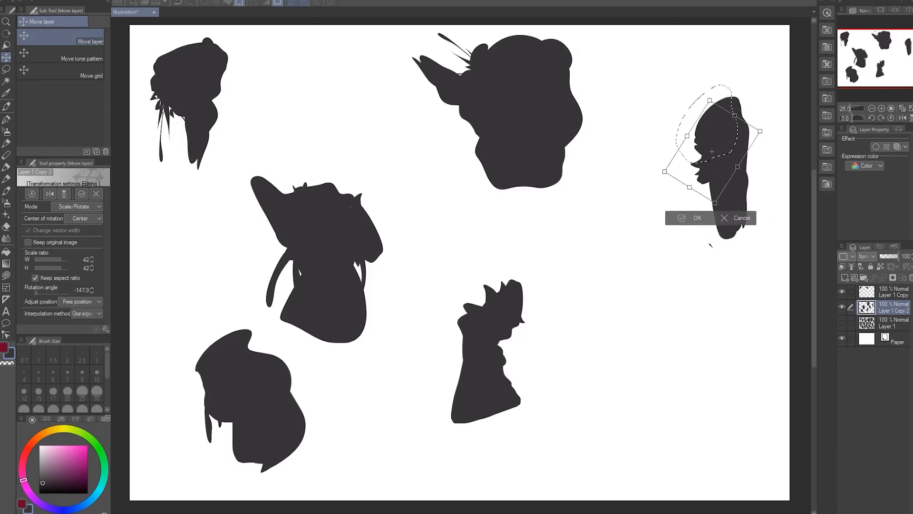
left_click_drag(712, 93, 752, 196)
left_click_drag(712, 152, 737, 114)
key("Return")
key("ctrl+d")
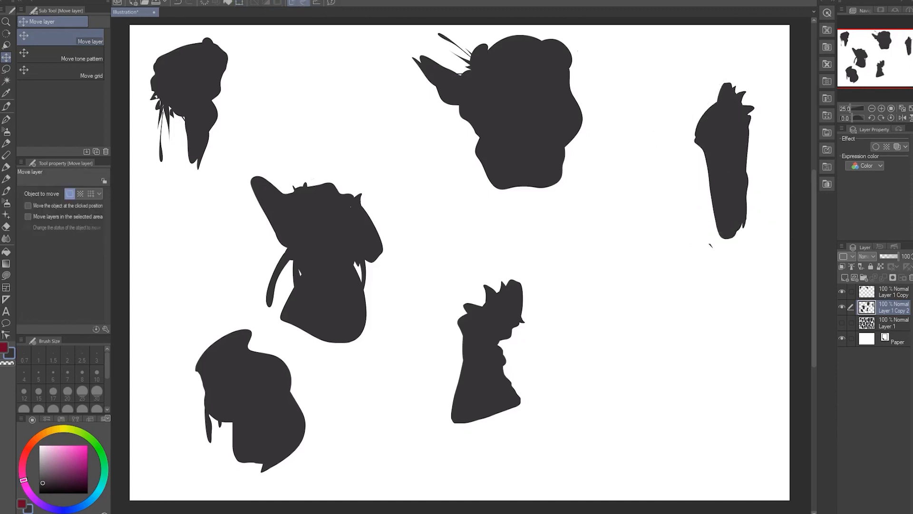
Merge Layer 1 Copy and Layer 1 Copy 2 into one layer
left_click(885, 291, "shift")
right_click(897, 302)
left_click(837, 259)
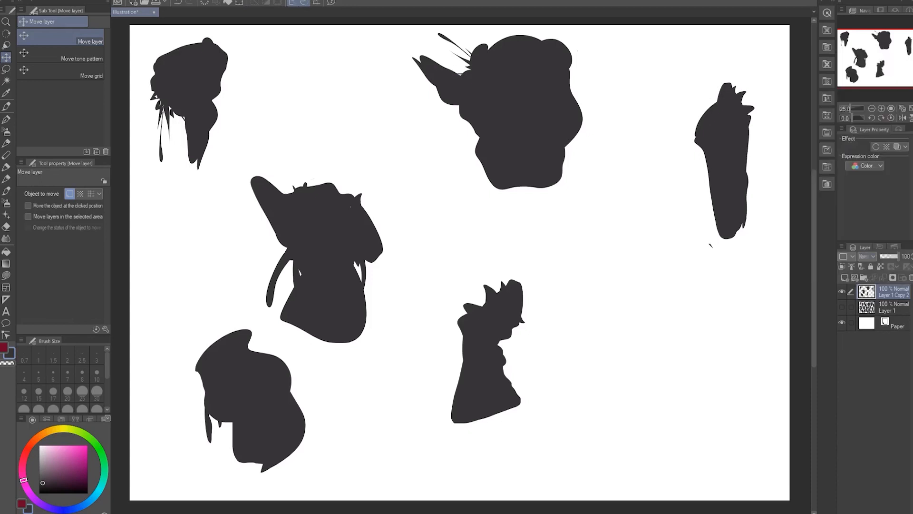
Move the lasso-selected dripping silhouette onto the bottom-left rounded silhouette and rotate it about 111.5 degrees so its points protrude left
key("m")
mouse_move(196, 37)
left_mouse_down()
mouse_move(142, 70)
mouse_move(194, 37)
left_mouse_up()
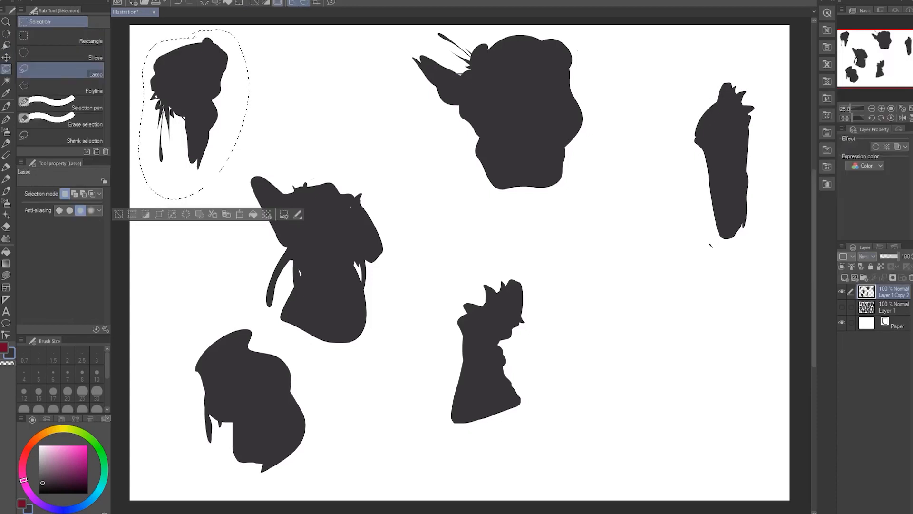
key("k")
mouse_move(191, 100)
left_mouse_down()
mouse_move(224, 363)
mouse_move(211, 379)
left_mouse_up()
key("ctrl+t")
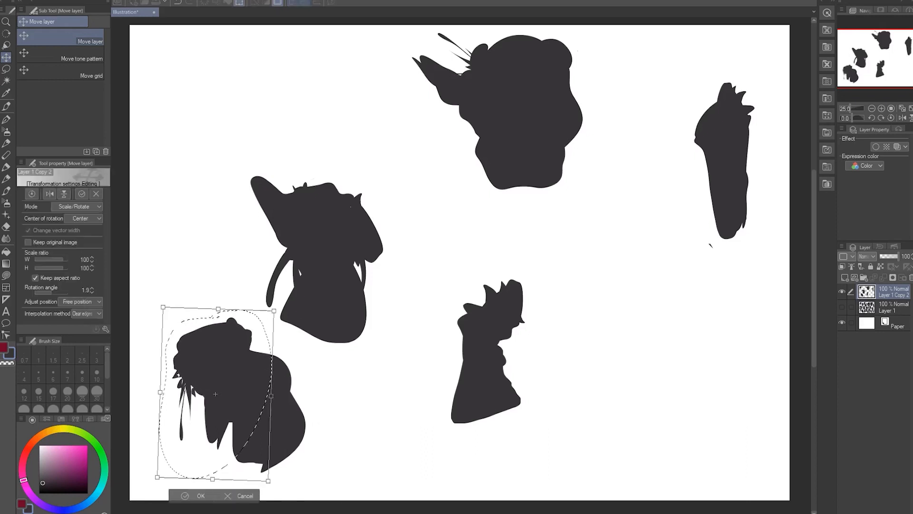
left_click_drag(311, 347, 223, 501)
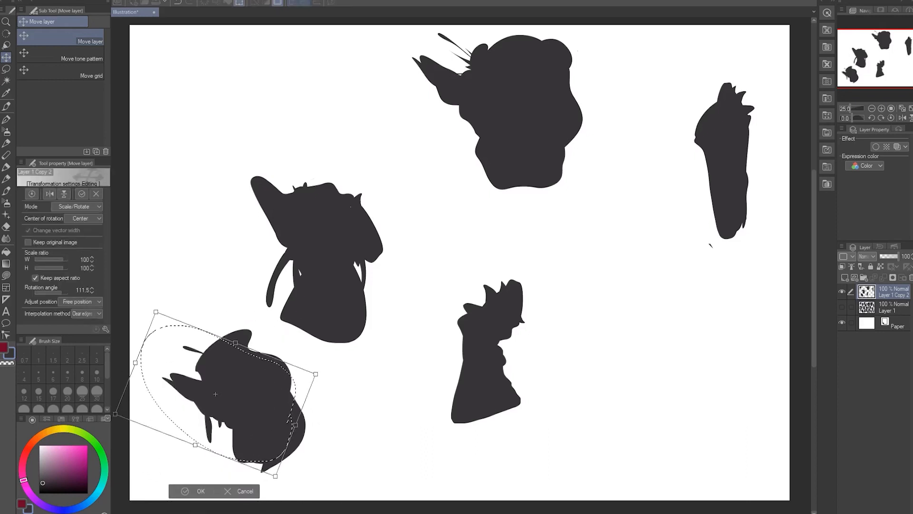
key("Return")
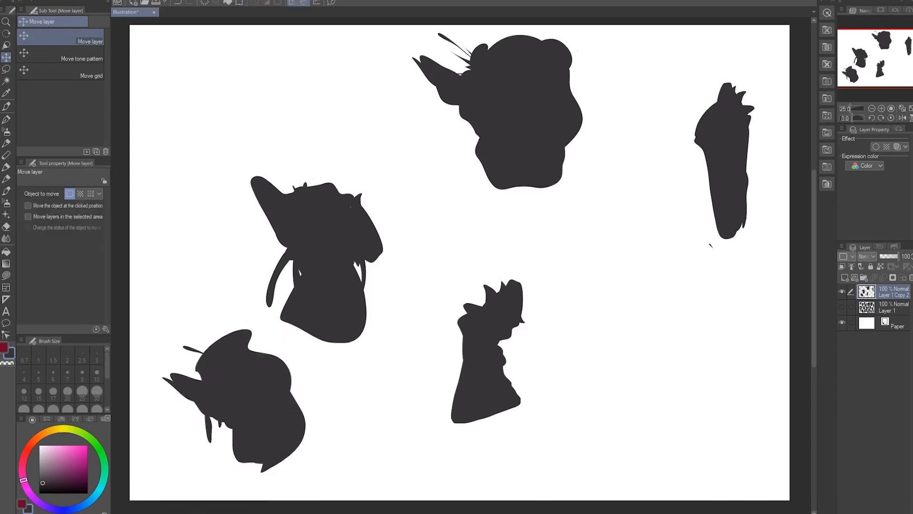
Lasso-select the combined bottom-left silhouette, move it to the canvas's upper-left area, and deselect
key("m")
mouse_move(226, 312)
left_mouse_down()
mouse_move(335, 378)
mouse_move(247, 317)
left_mouse_up()
key("k")
left_click_drag(248, 404, 277, 113)
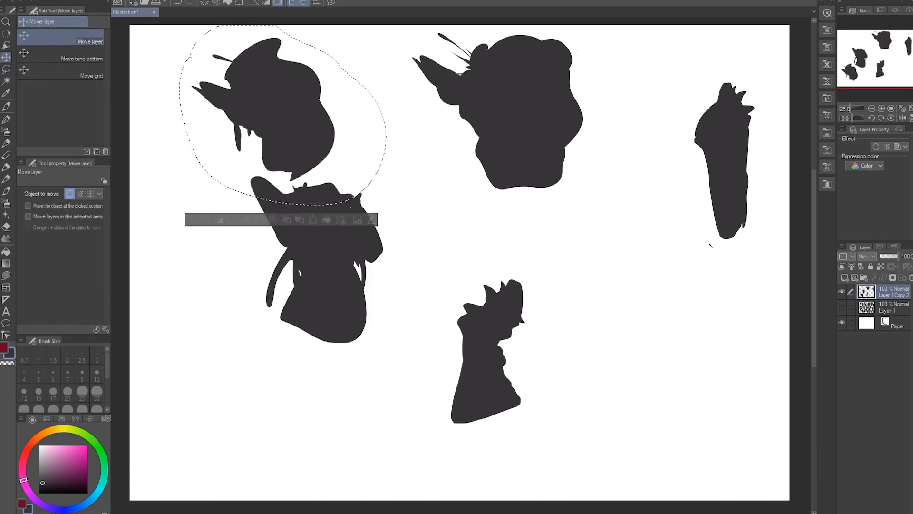
key("ctrl+d")
Lasso-select the hat-wearing antennaed figure, move it left below the upper-left silhouette, and deselect
key("m")
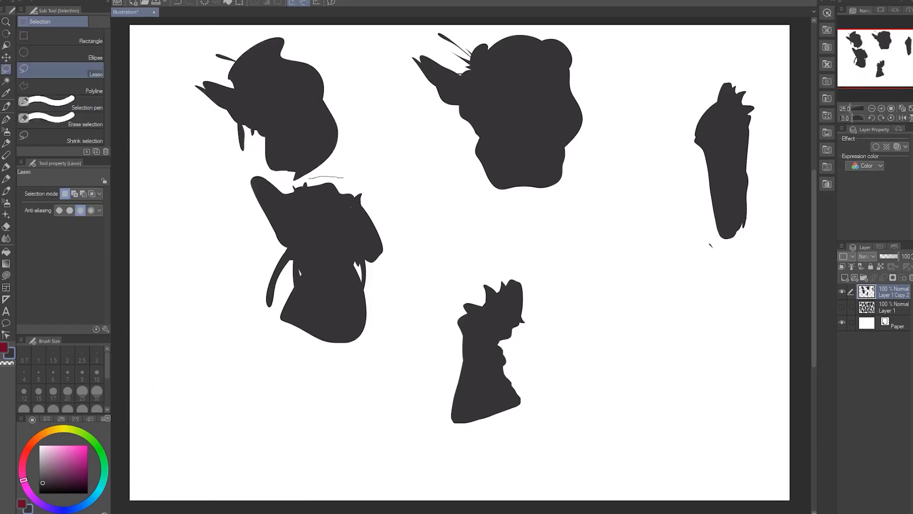
left_click_drag(309, 179, 356, 181)
key("k")
left_click_drag(323, 266, 235, 265)
key("ctrl+d")
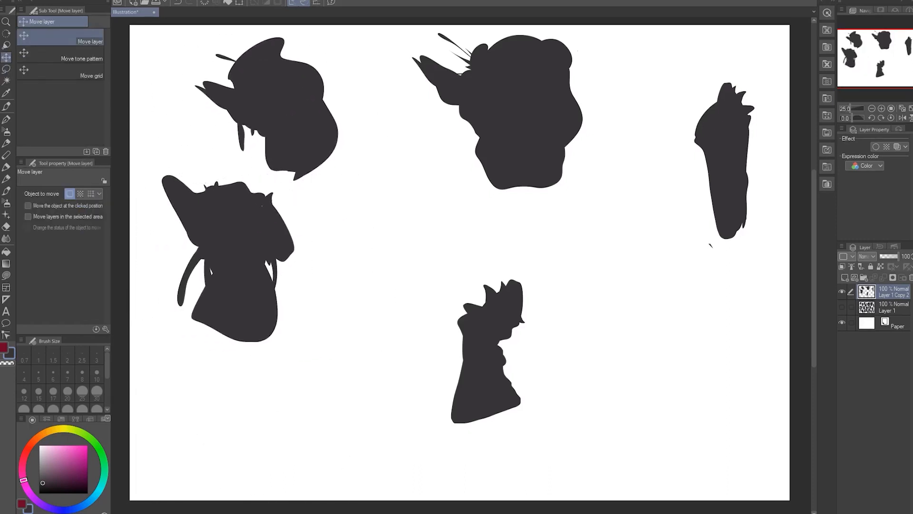
Lasso-select the spiky-headed hourglass figure, move it up beside the hat-wearing figure, enlarge it to about 118%, and deselect
key("m")
mouse_move(473, 252)
left_mouse_down()
mouse_move(436, 428)
mouse_move(583, 302)
mouse_move(476, 251)
left_mouse_up()
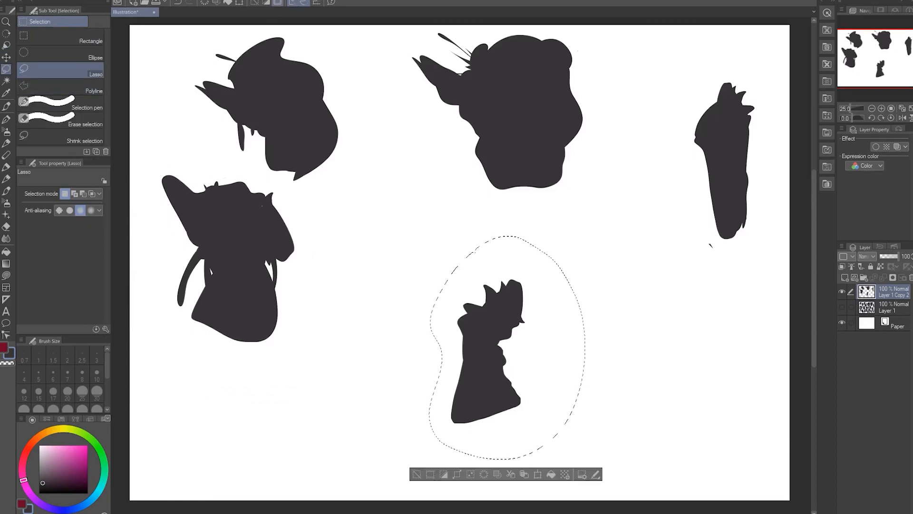
key("k")
mouse_move(490, 356)
left_mouse_down()
mouse_move(427, 270)
mouse_move(397, 284)
left_mouse_up()
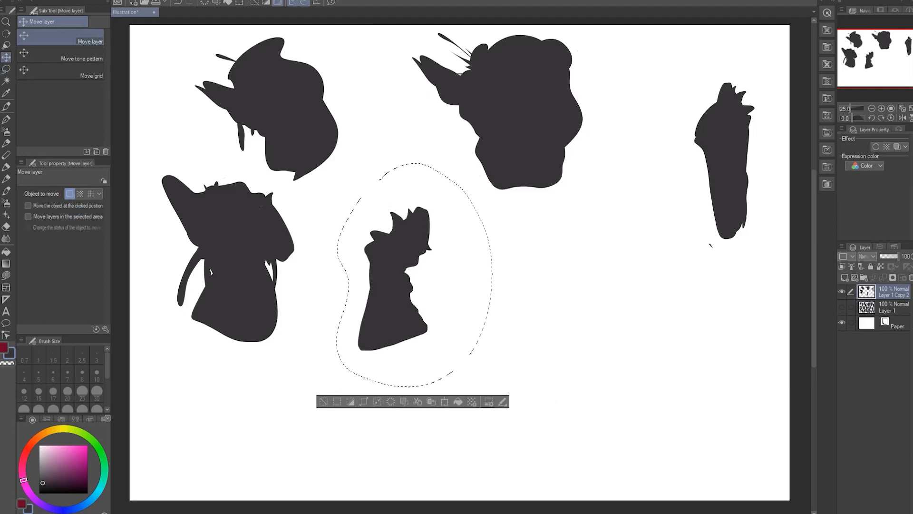
key("ctrl+t")
left_click_drag(490, 161, 519, 123)
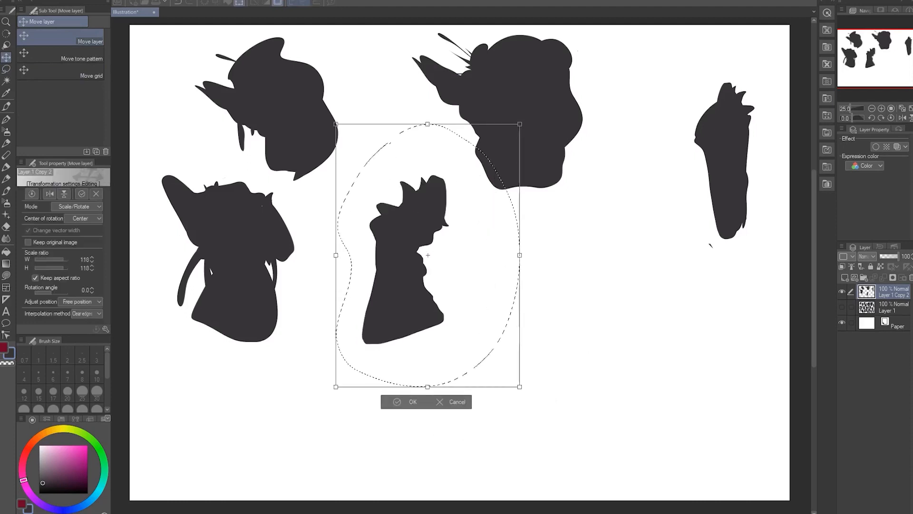
left_click_drag(404, 286, 403, 280)
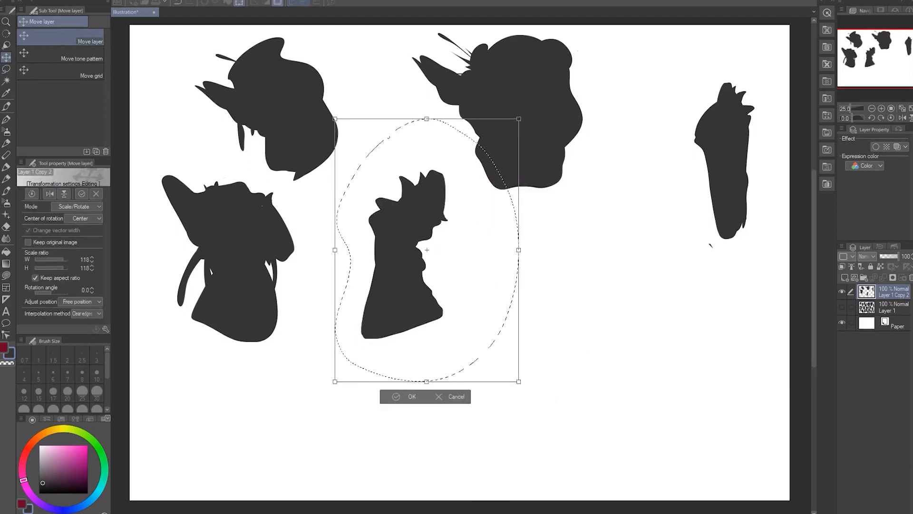
key("Return")
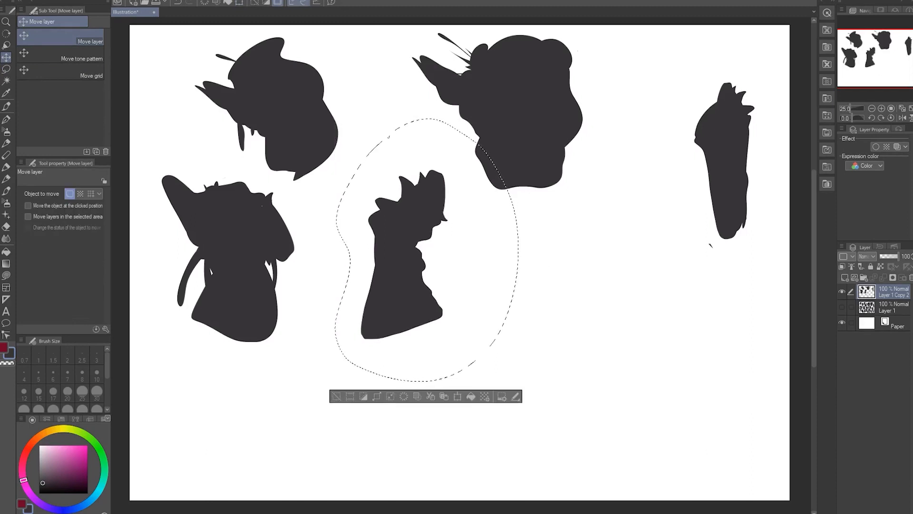
key("ctrl+d")
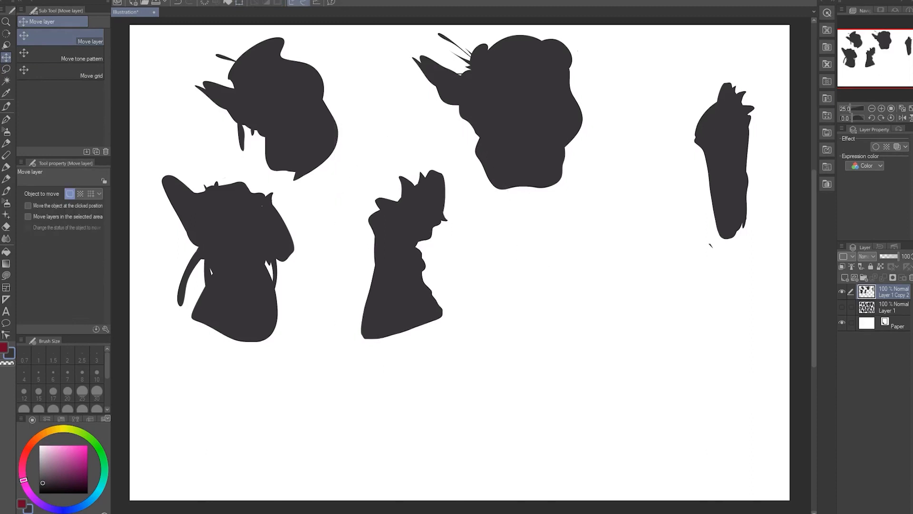
Lasso-select the tall narrow figure, move it beside the spiky-headed hourglass figure, enlarge it to 133%, and rotate it 2.7 degrees
key("m")
mouse_move(720, 76)
left_mouse_down()
mouse_move(642, 192)
mouse_move(782, 172)
mouse_move(715, 73)
left_mouse_up()
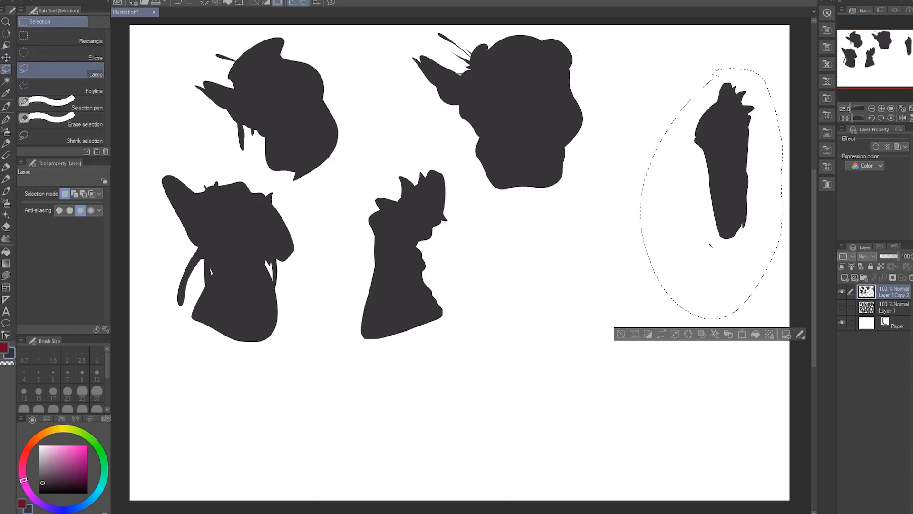
key("k")
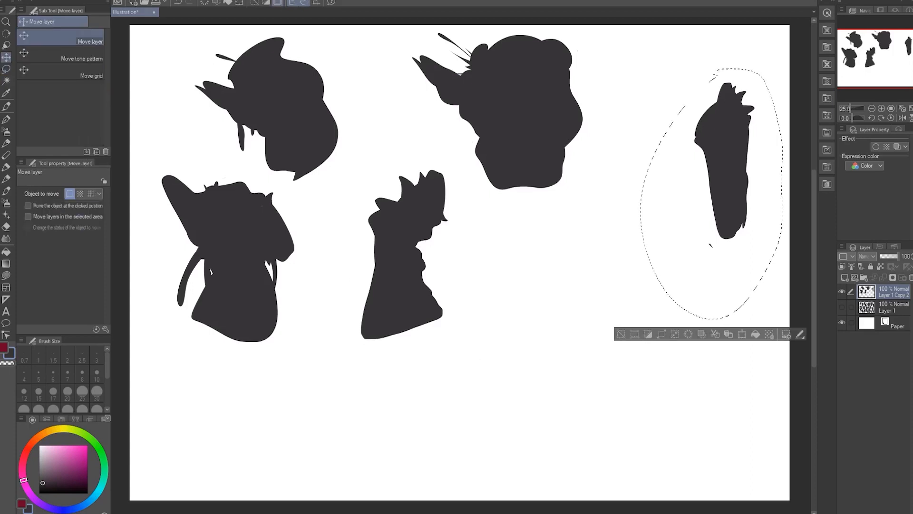
mouse_move(725, 162)
left_mouse_down()
mouse_move(614, 242)
mouse_move(623, 266)
left_mouse_up()
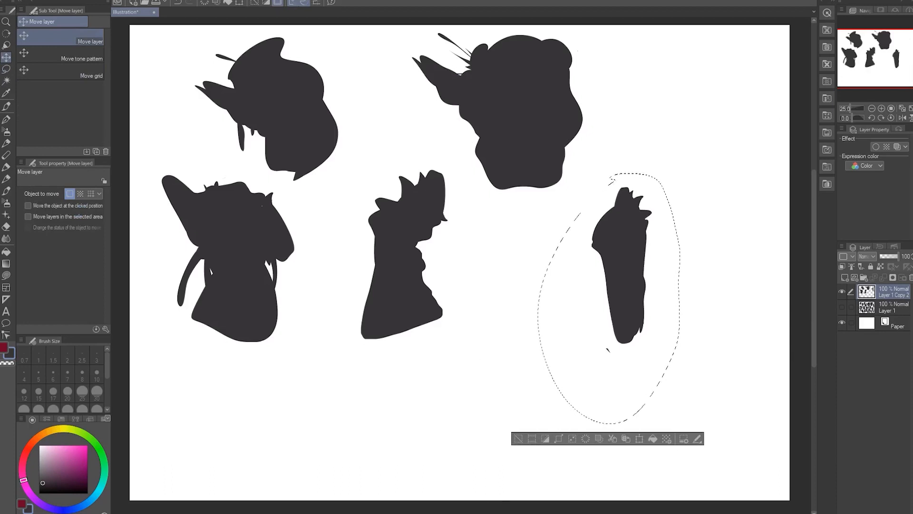
key("ctrl+t")
left_click_drag(694, 166, 740, 104)
left_click_drag(637, 266, 533, 353)
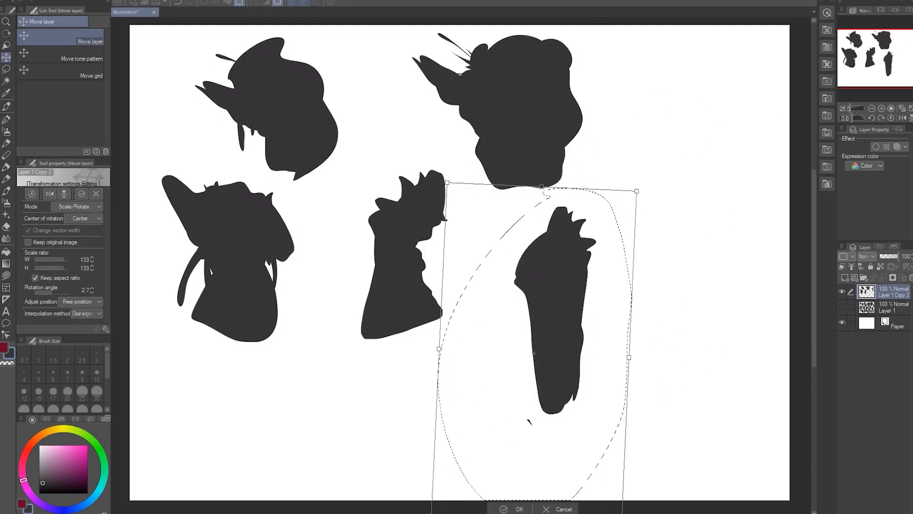
key("Return")
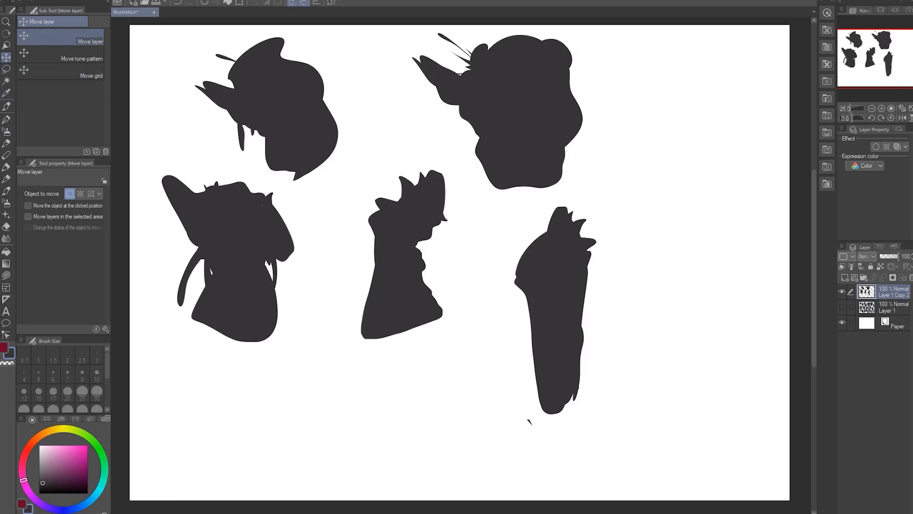
Set Layer 1 Copy 2 to 41% opacity and hide it, then show Layer 1 at 44% opacity
left_click_drag(898, 257, 887, 256)
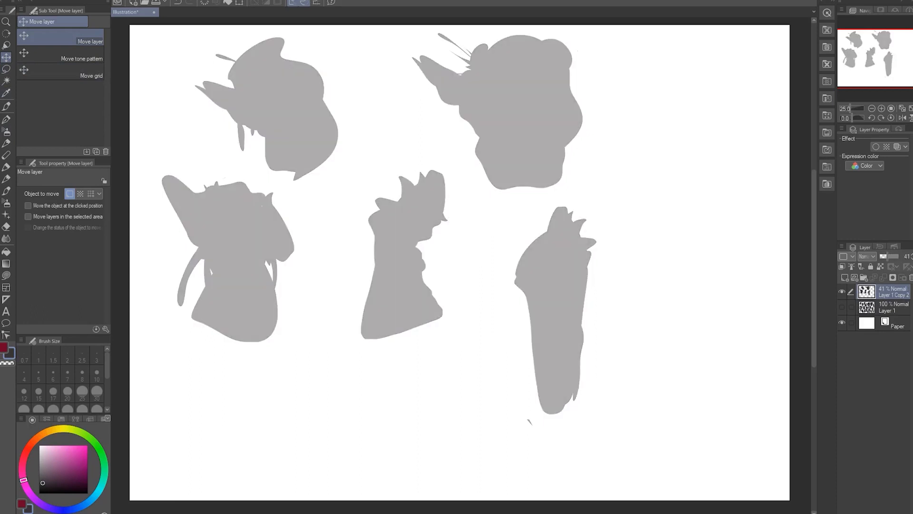
left_click(842, 291)
left_click(841, 307)
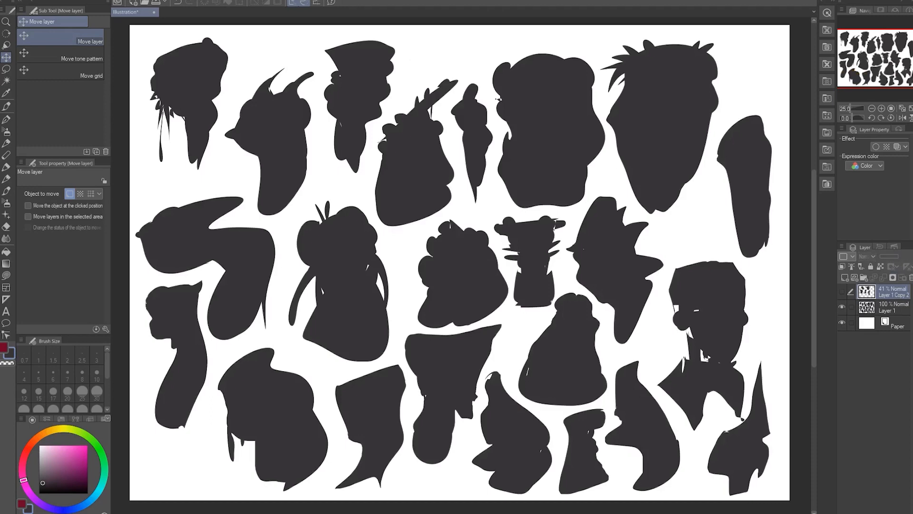
left_click(887, 307)
left_click(888, 256)
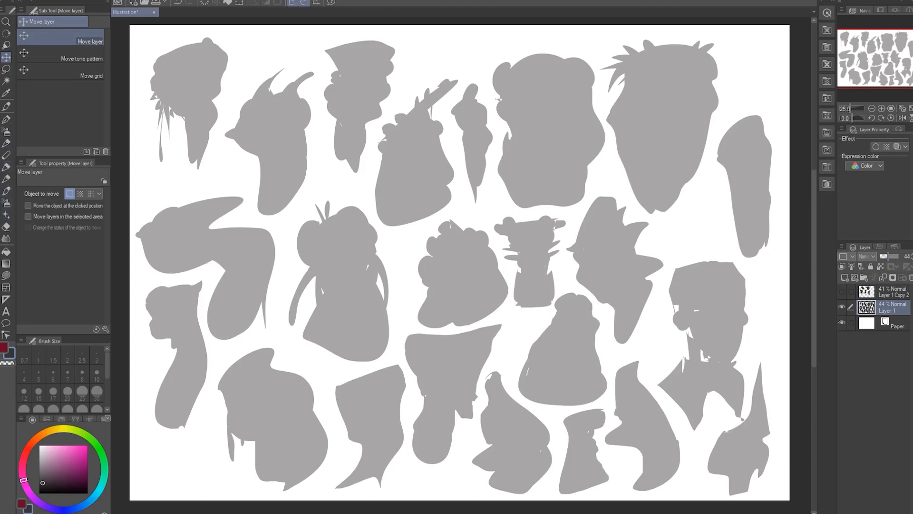
Create a new raster layer and place it between Layer 1 Copy 2 and Layer 1
left_click(888, 292)
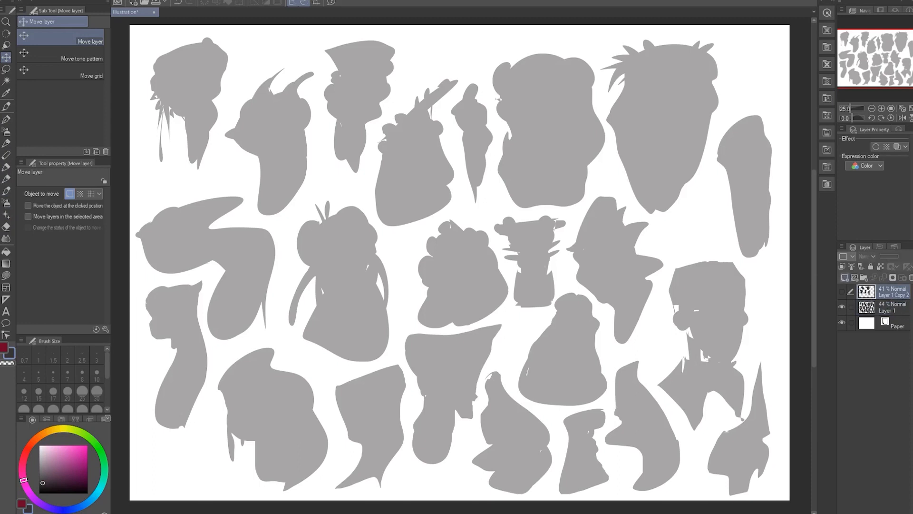
left_click(845, 278)
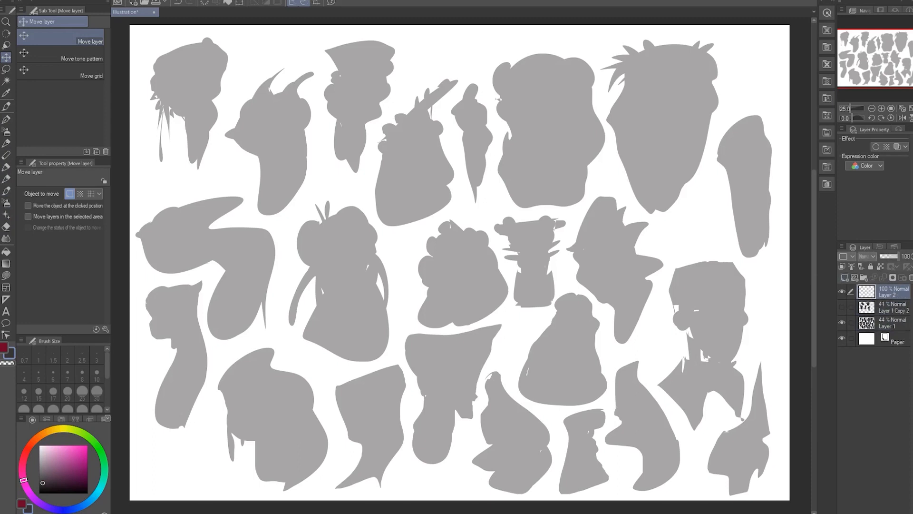
left_click_drag(886, 291, 885, 314)
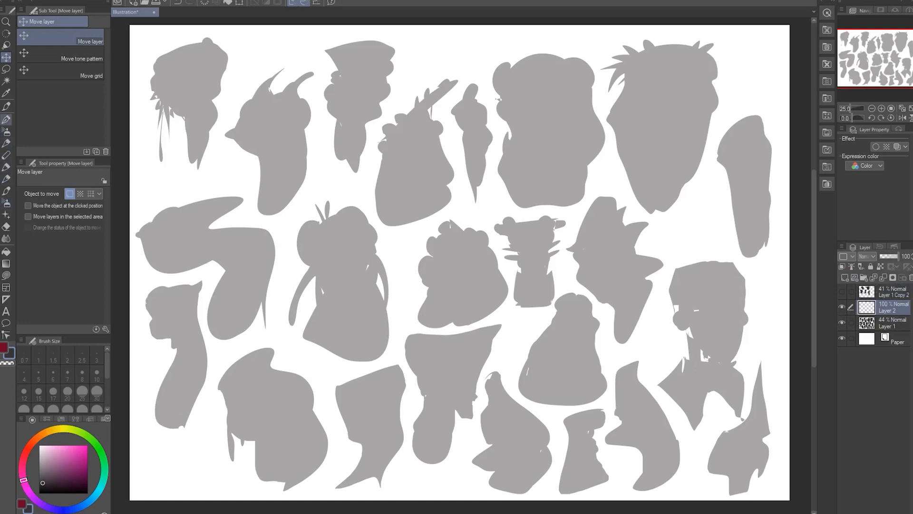
Set up the Real G-Pen with a near-black colour and brush size 15 for sketching over the upper-left silhouettes
left_click(6, 119)
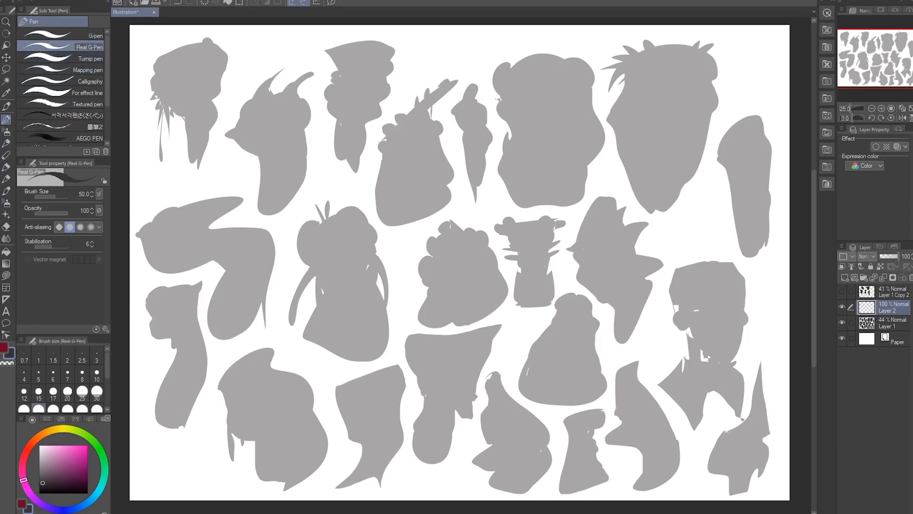
scroll(239, 139, "up", 3)
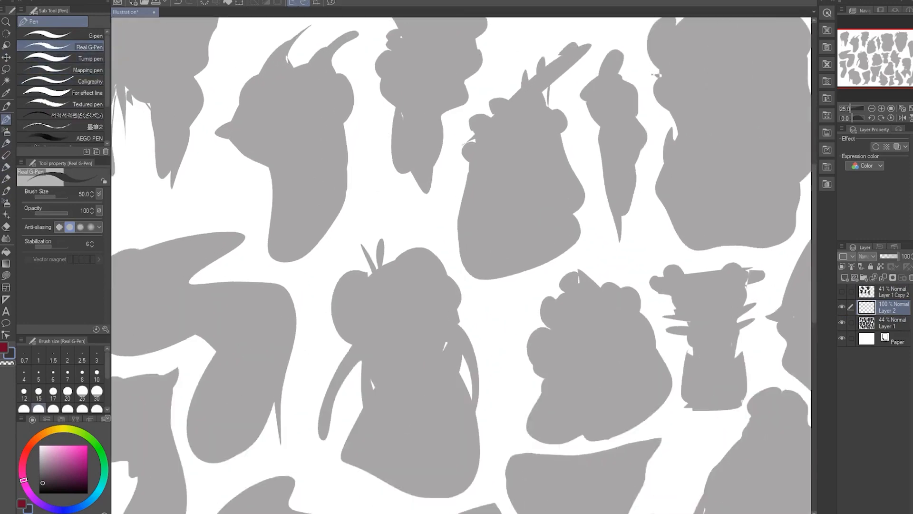
left_click_drag(238, 139, 410, 317)
scroll(360, 256, "up", 1)
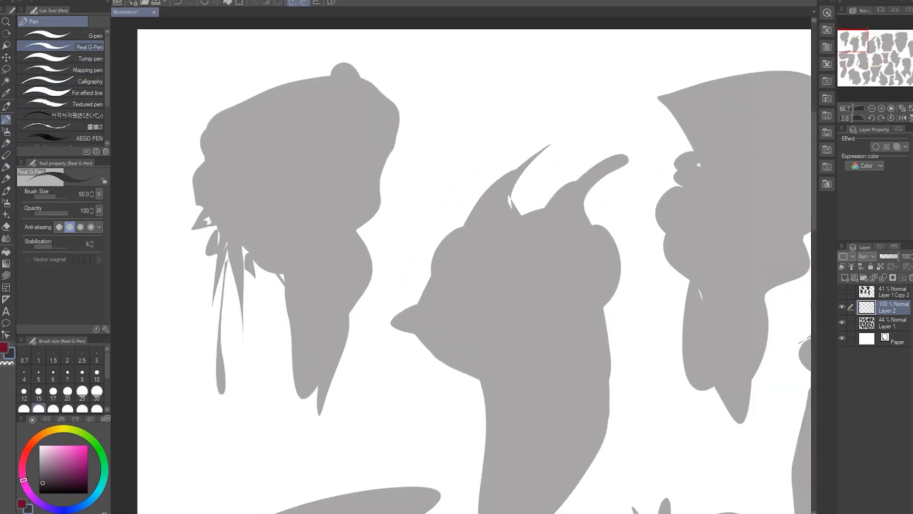
left_click(41, 491)
key("bracketleft")
key("bracketleft")
key("bracketleft")
key("bracketleft")
key("bracketleft")
key("bracketleft")
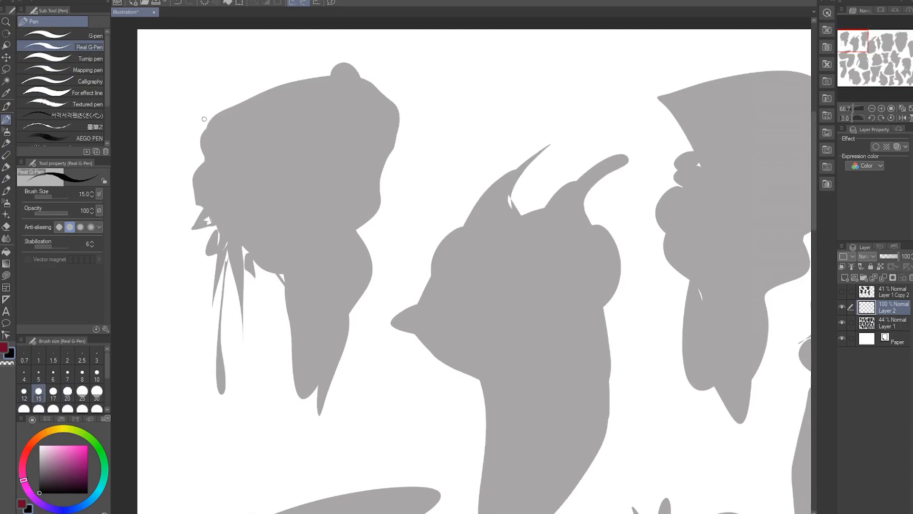
Ink the beaked snout, mouth corner, and jagged beard-like jaw edge on the upper-left silhouette
mouse_move(213, 116)
left_mouse_down()
mouse_move(195, 208)
mouse_move(239, 227)
mouse_move(233, 220)
mouse_move(216, 236)
mouse_move(217, 209)
left_mouse_up()
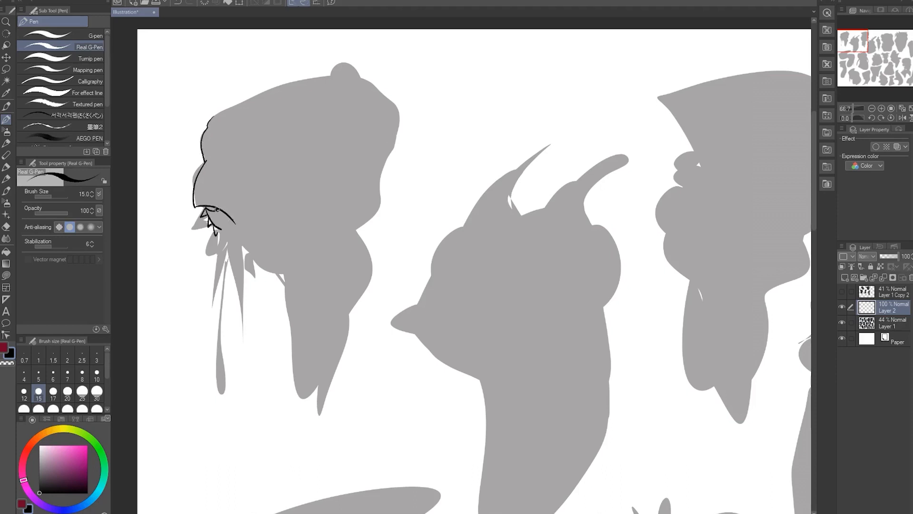
mouse_move(212, 135)
left_mouse_down()
mouse_move(217, 162)
mouse_move(260, 214)
left_mouse_up()
mouse_move(235, 221)
left_mouse_down()
mouse_move(260, 208)
mouse_move(242, 221)
mouse_move(258, 220)
mouse_move(222, 236)
mouse_move(238, 293)
left_mouse_up()
mouse_move(235, 280)
left_mouse_down()
mouse_move(238, 248)
mouse_move(252, 275)
left_mouse_up()
mouse_move(252, 274)
left_mouse_down()
mouse_move(257, 263)
mouse_move(284, 285)
left_mouse_up()
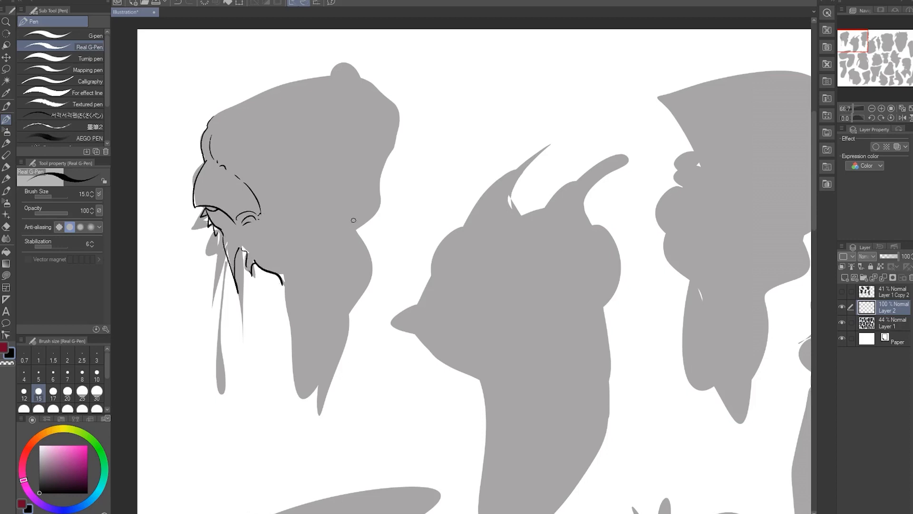
Draw the back of the neck and a jagged, feathery fringe along the lower neck of the upper-left silhouette
mouse_move(368, 212)
left_mouse_down()
mouse_move(341, 235)
mouse_move(372, 261)
mouse_move(368, 271)
left_mouse_up()
mouse_move(284, 276)
left_mouse_down()
mouse_move(277, 306)
mouse_move(289, 353)
left_mouse_up()
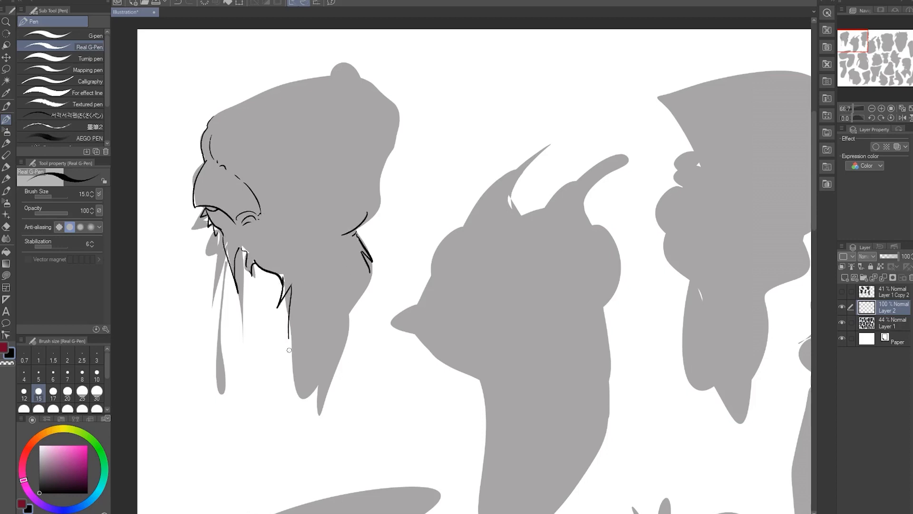
mouse_move(297, 313)
left_mouse_down()
mouse_move(290, 352)
mouse_move(273, 365)
mouse_move(309, 368)
mouse_move(315, 316)
mouse_move(332, 357)
mouse_move(327, 307)
mouse_move(353, 331)
left_mouse_up()
left_click_drag(353, 331, 353, 310)
left_click_drag(358, 301, 369, 313)
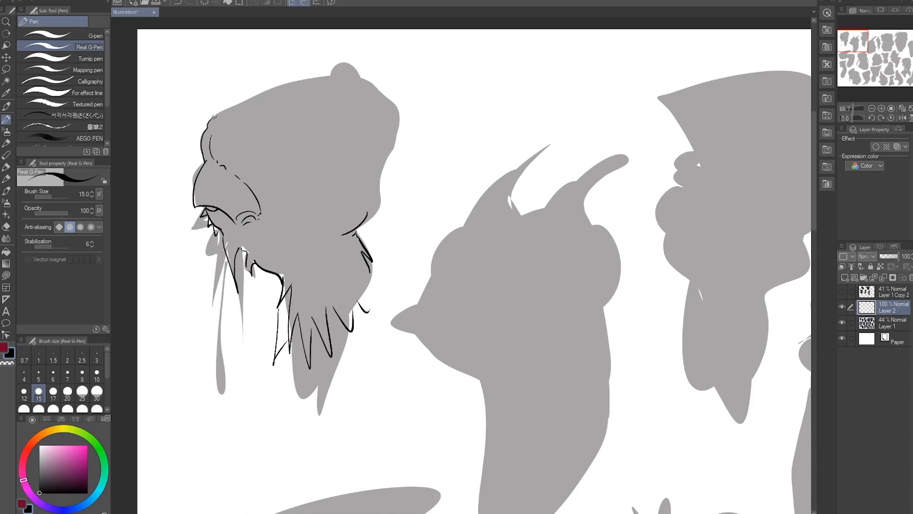
Outline the beaked creature's crown, draw its eye with a small pupil, and add a line inside its mouth
mouse_move(214, 116)
left_mouse_down()
mouse_move(344, 62)
mouse_move(372, 74)
mouse_move(394, 106)
mouse_move(390, 132)
left_mouse_up()
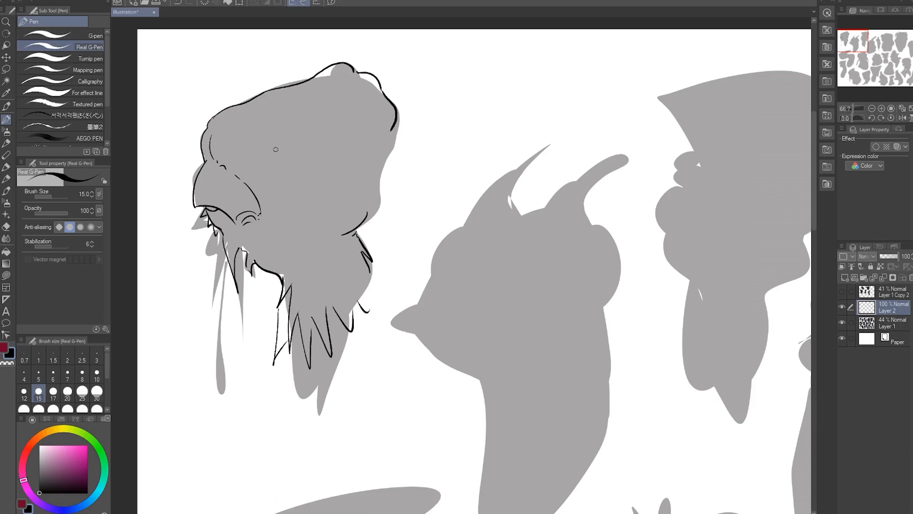
mouse_move(268, 153)
left_mouse_down()
mouse_move(301, 135)
mouse_move(289, 174)
mouse_move(269, 153)
mouse_move(288, 175)
left_mouse_up()
left_click(298, 141)
left_click_drag(304, 155, 288, 175)
mouse_move(221, 223)
left_mouse_down()
mouse_move(236, 223)
mouse_move(224, 232)
left_mouse_up()
Draw a long, pointed, fin-like ear with inner folds extending behind the beaked creature's head
mouse_move(394, 119)
left_mouse_down()
mouse_move(346, 157)
mouse_move(319, 197)
left_mouse_up()
left_click_drag(384, 129, 326, 203)
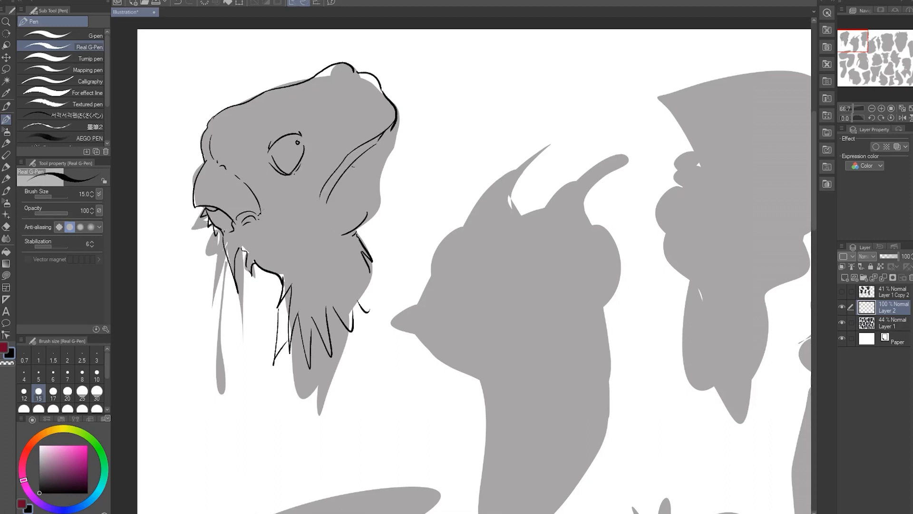
left_click_drag(372, 150, 342, 203)
mouse_move(358, 174)
left_mouse_down()
mouse_move(350, 202)
mouse_move(364, 223)
left_mouse_up()
mouse_move(393, 129)
left_mouse_down()
mouse_move(420, 109)
mouse_move(384, 140)
mouse_move(440, 117)
mouse_move(445, 123)
mouse_move(375, 170)
left_mouse_up()
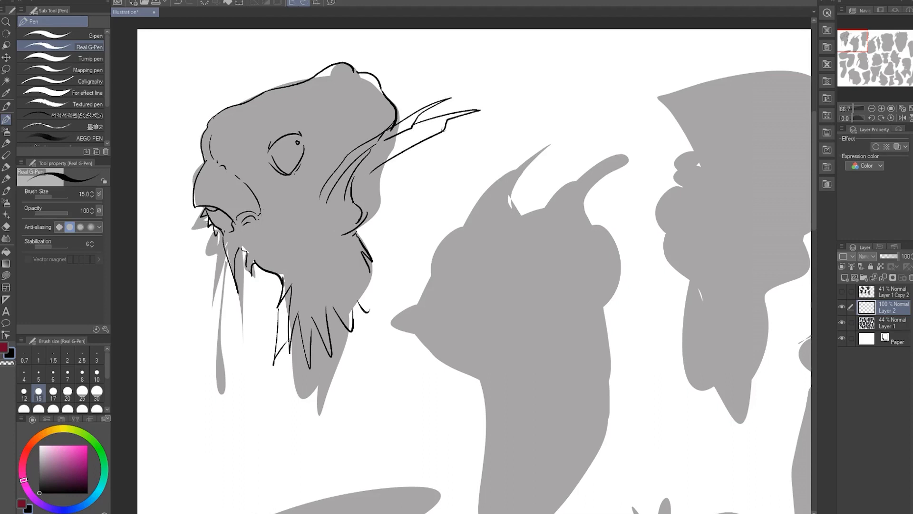
mouse_move(427, 139)
left_mouse_down()
mouse_move(488, 133)
mouse_move(445, 153)
mouse_move(369, 214)
left_mouse_up()
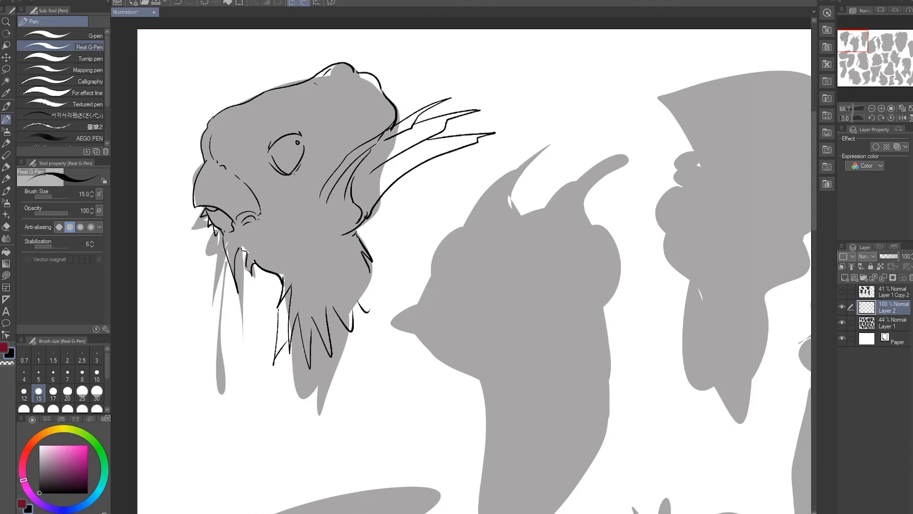
Add crown spikes, forehead creases, skin markings, dark mouth shading, and a curved cheek line to the beaked creature
left_click_drag(341, 62, 364, 74)
left_click_drag(238, 114, 266, 150)
mouse_move(289, 98)
left_mouse_down()
mouse_move(296, 129)
mouse_move(337, 115)
mouse_move(310, 154)
mouse_move(313, 132)
left_mouse_up()
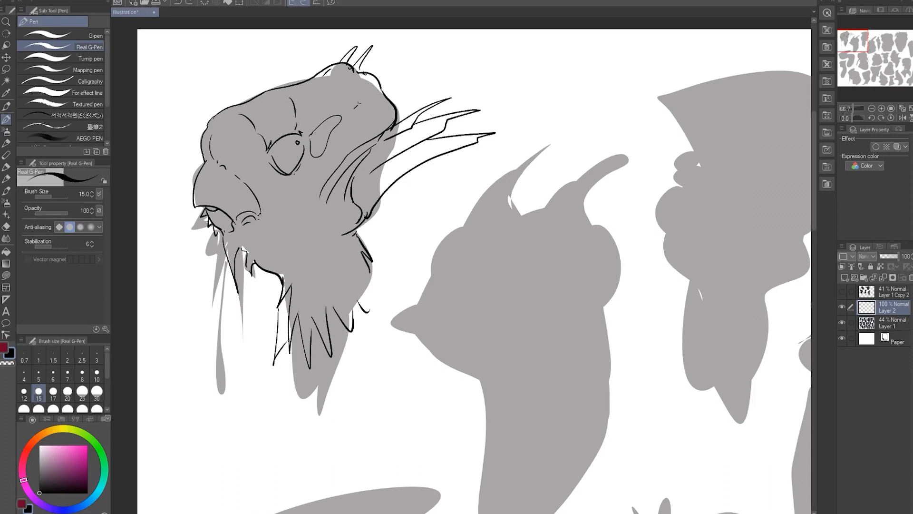
left_click_drag(359, 102, 357, 108)
left_click_drag(206, 207, 217, 209)
mouse_move(320, 208)
left_mouse_down()
mouse_move(329, 245)
mouse_move(285, 267)
left_mouse_up()
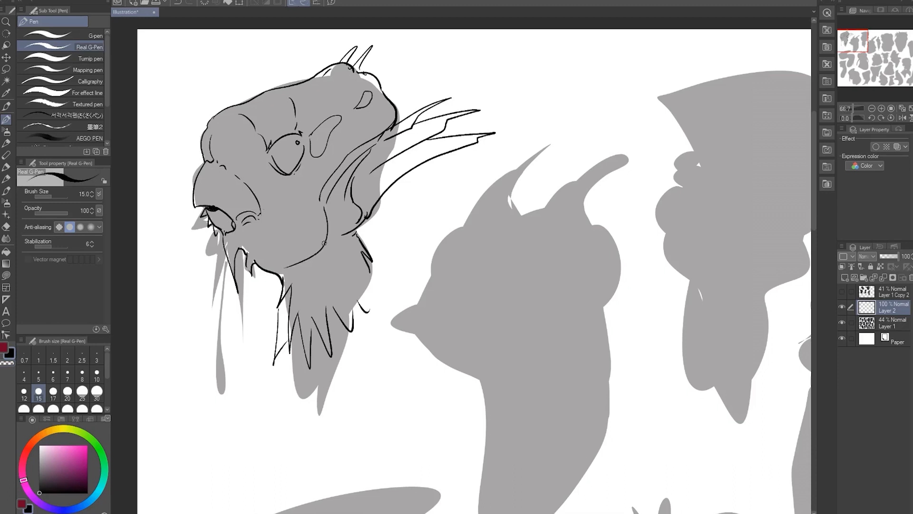
mouse_move(331, 225)
left_mouse_down()
mouse_move(316, 260)
mouse_move(288, 272)
left_mouse_up()
Draw the forehead, snout, upper lip, and large near eye on the neighbouring two-horned silhouette
left_click_drag(524, 226, 346, 115)
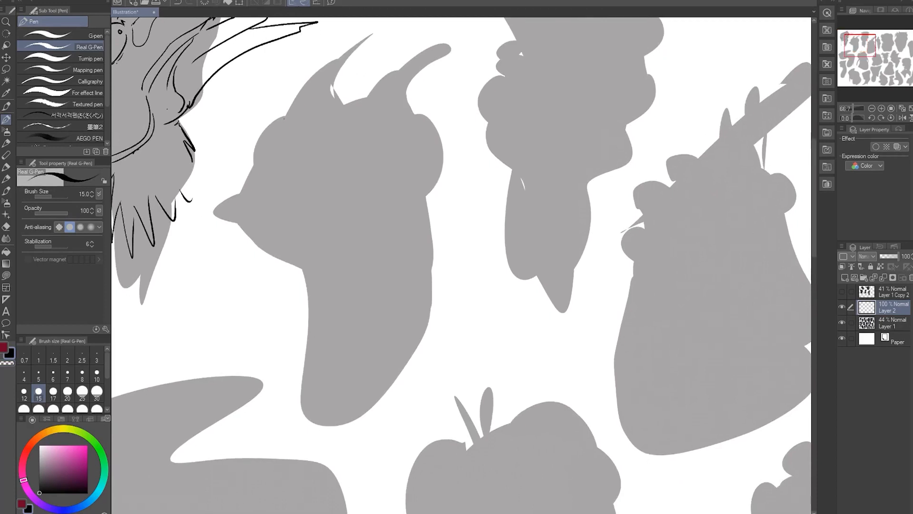
mouse_move(282, 116)
left_mouse_down()
mouse_move(253, 153)
mouse_move(254, 171)
left_mouse_up()
left_click_drag(311, 113, 293, 162)
left_click_drag(243, 194, 297, 192)
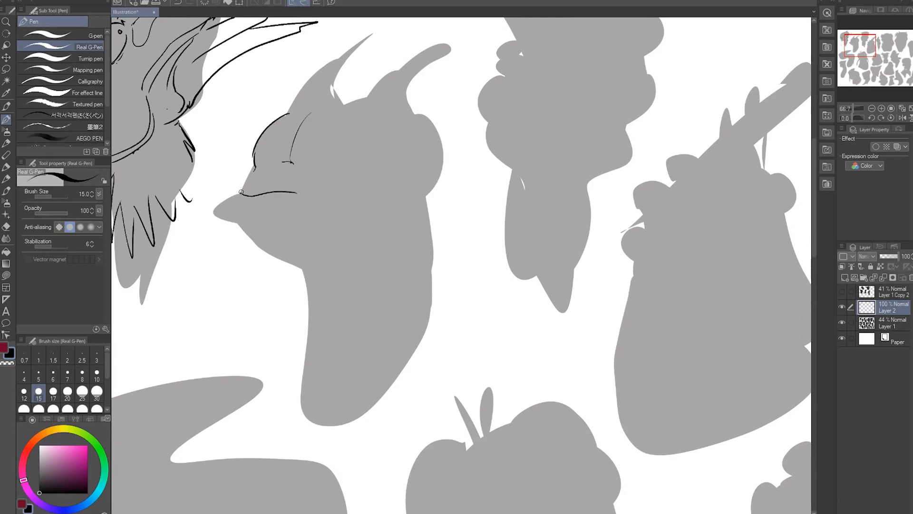
left_click_drag(241, 192, 237, 222)
left_click_drag(255, 166, 244, 191)
mouse_move(378, 151)
left_mouse_down()
mouse_move(427, 118)
mouse_move(412, 186)
mouse_move(421, 180)
mouse_move(399, 203)
left_mouse_up()
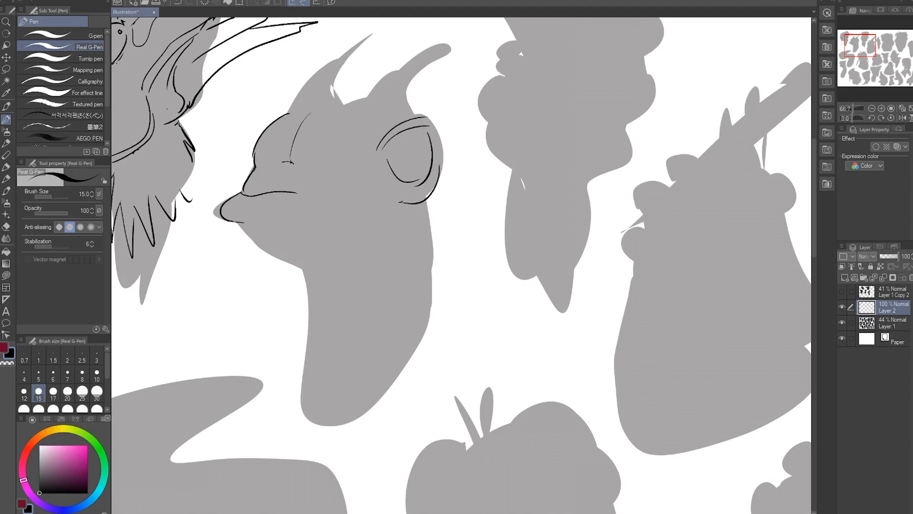
Add the bulging far eye, extended mouth line, lower jaw, and cheek creases to the two-horned creature
left_click_drag(262, 128, 247, 164)
mouse_move(253, 128)
left_mouse_down()
mouse_move(270, 122)
mouse_move(255, 134)
mouse_move(252, 167)
left_mouse_up()
left_click_drag(289, 195, 370, 205)
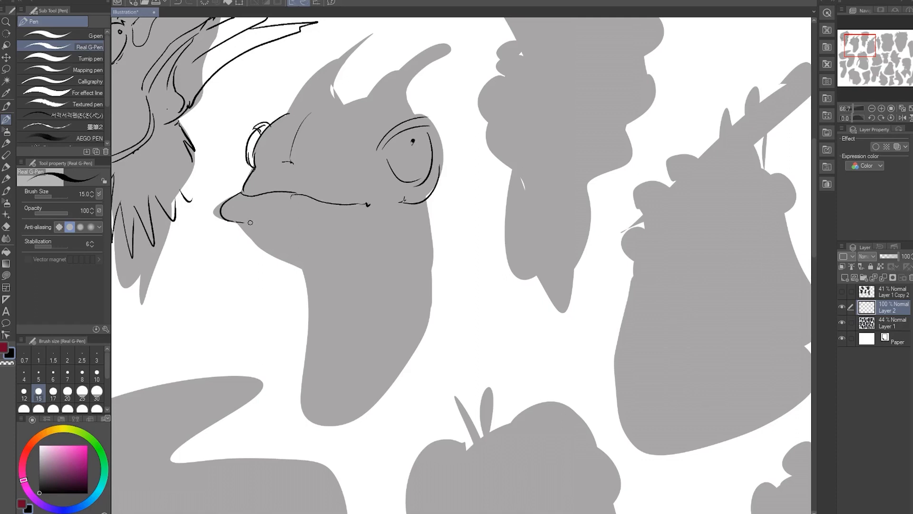
mouse_move(245, 222)
left_mouse_down()
mouse_move(289, 221)
mouse_move(248, 238)
mouse_move(318, 284)
left_mouse_up()
left_click_drag(432, 194, 420, 232)
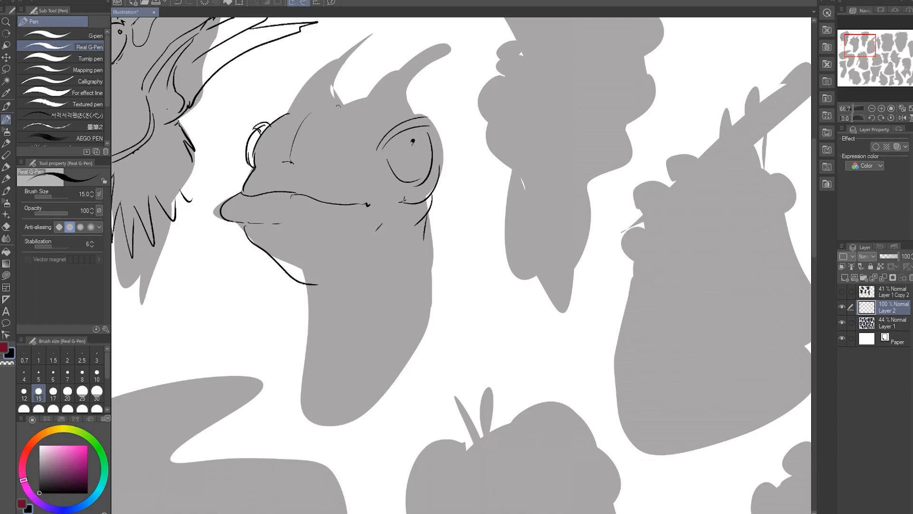
Draw two curved, ridged horns on top of the creature's head and outline both sides of its neck
mouse_move(321, 112)
left_mouse_down()
mouse_move(366, 98)
mouse_move(450, 45)
mouse_move(472, 50)
mouse_move(465, 72)
mouse_move(462, 59)
mouse_move(433, 67)
mouse_move(415, 87)
mouse_move(413, 108)
left_mouse_up()
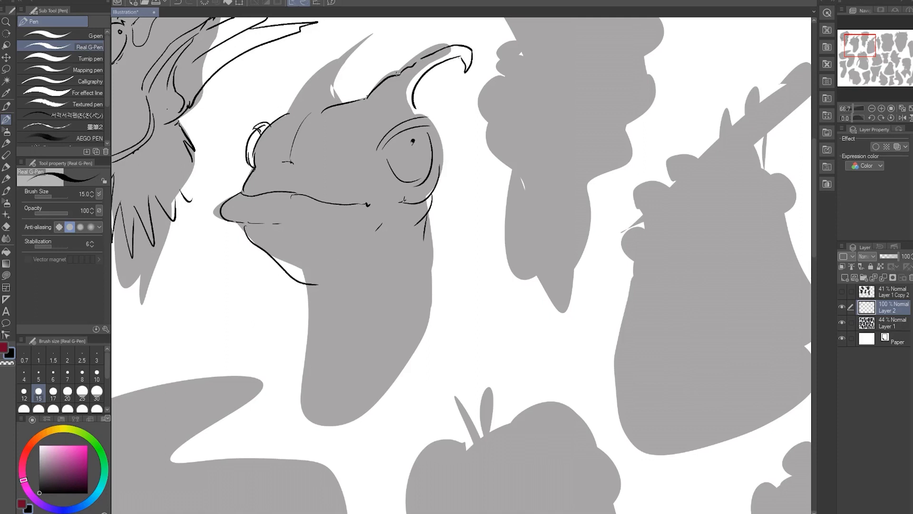
mouse_move(398, 72)
left_mouse_down()
mouse_move(410, 88)
mouse_move(415, 80)
left_mouse_up()
mouse_move(419, 60)
left_mouse_down()
mouse_move(421, 75)
mouse_move(440, 54)
mouse_move(437, 64)
left_mouse_up()
mouse_move(449, 48)
left_mouse_down()
mouse_move(445, 60)
mouse_move(453, 57)
left_mouse_up()
left_click_drag(461, 45, 470, 63)
mouse_move(333, 60)
left_mouse_down()
mouse_move(362, 44)
mouse_move(356, 59)
mouse_move(344, 61)
mouse_move(334, 92)
mouse_move(313, 79)
left_mouse_up()
left_click_drag(297, 109, 312, 79)
mouse_move(330, 80)
left_mouse_down()
mouse_move(339, 100)
mouse_move(339, 65)
left_mouse_up()
left_click_drag(337, 64, 355, 46)
mouse_move(314, 92)
left_mouse_down()
mouse_move(337, 83)
mouse_move(337, 94)
left_mouse_up()
mouse_move(306, 93)
left_mouse_down()
mouse_move(293, 110)
mouse_move(314, 108)
left_mouse_up()
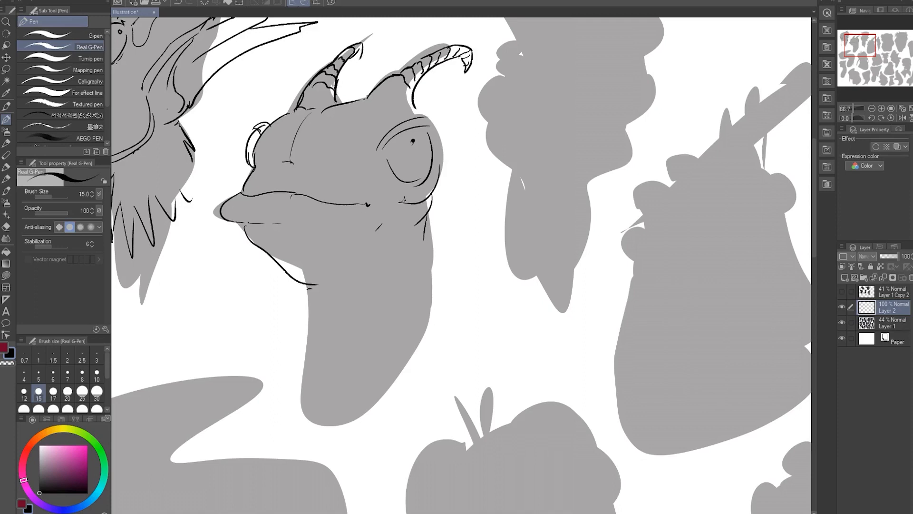
mouse_move(428, 212)
left_mouse_down()
mouse_move(386, 355)
mouse_move(348, 372)
left_mouse_up()
mouse_move(306, 288)
left_mouse_down()
mouse_move(317, 376)
mouse_move(355, 375)
left_mouse_up()
Draw two large round eyes, a small nose, the mouth, and the chin on the flat-topped third silhouette
mouse_move(523, 238)
left_mouse_down()
mouse_move(318, 370)
mouse_move(689, 290)
mouse_move(373, 315)
left_mouse_up()
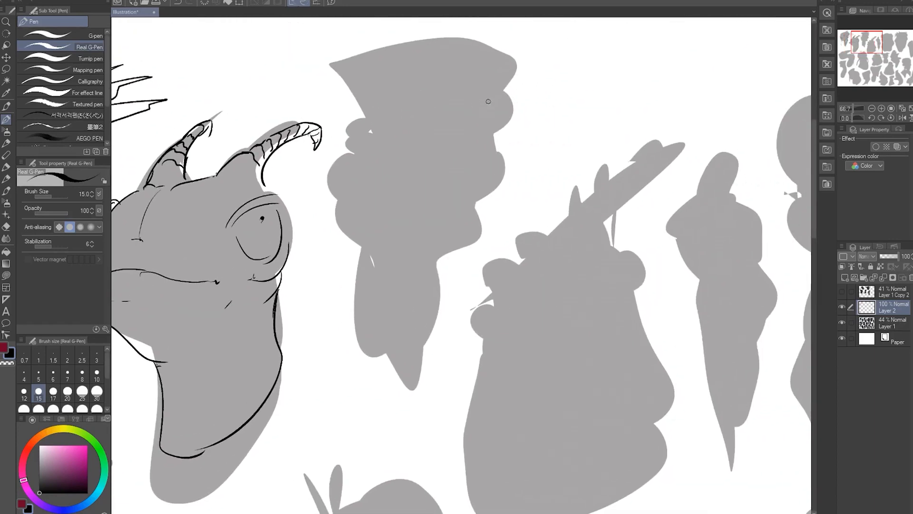
left_click_drag(382, 105, 427, 92)
left_click_drag(499, 90, 497, 137)
left_click_drag(384, 101, 422, 140)
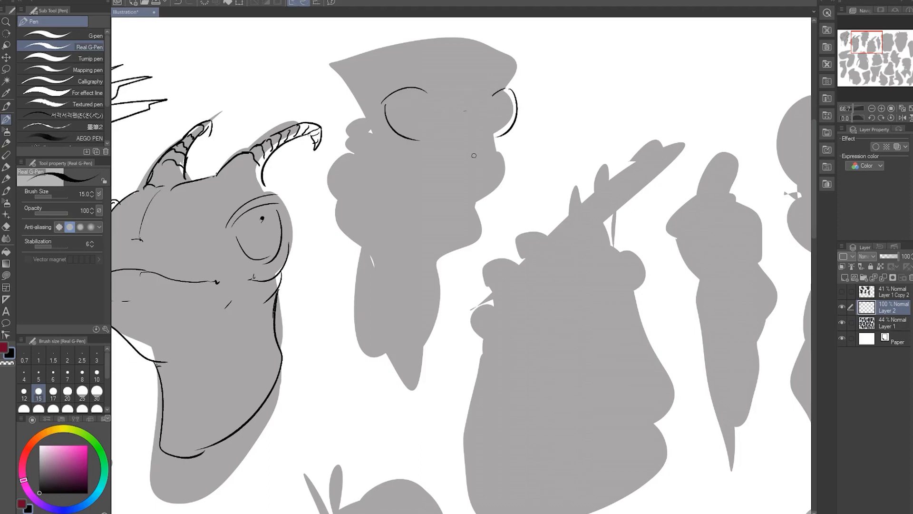
mouse_move(492, 134)
left_mouse_down()
mouse_move(503, 173)
mouse_move(464, 224)
left_mouse_up()
mouse_move(473, 154)
left_mouse_down()
mouse_move(440, 167)
mouse_move(497, 162)
left_mouse_up()
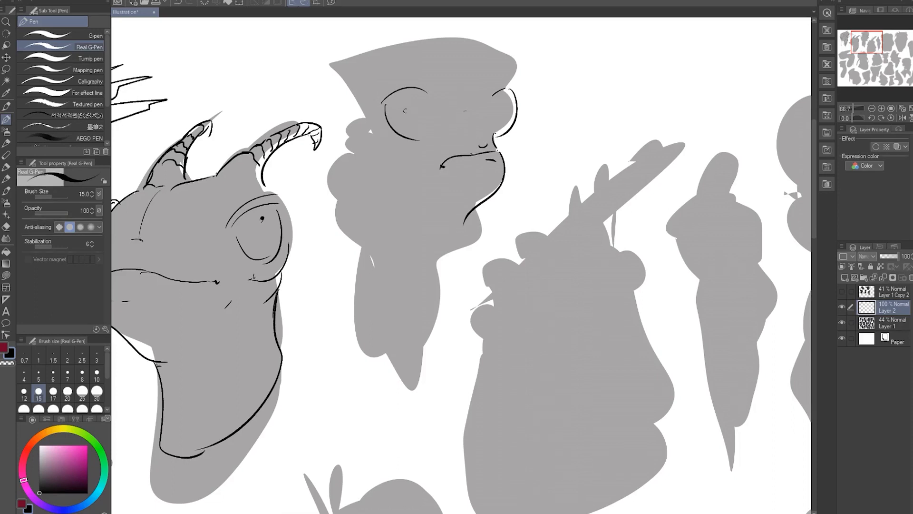
Add pupils, the forehead and tufted ear outline, a nose-bridge line, and eye and mouth creases to the flat-topped creature
left_click_drag(429, 94, 434, 115)
left_click(488, 118)
left_click_drag(447, 67, 467, 110)
mouse_move(309, 60)
left_mouse_down()
mouse_move(352, 87)
mouse_move(451, 49)
mouse_move(511, 55)
mouse_move(500, 92)
left_mouse_up()
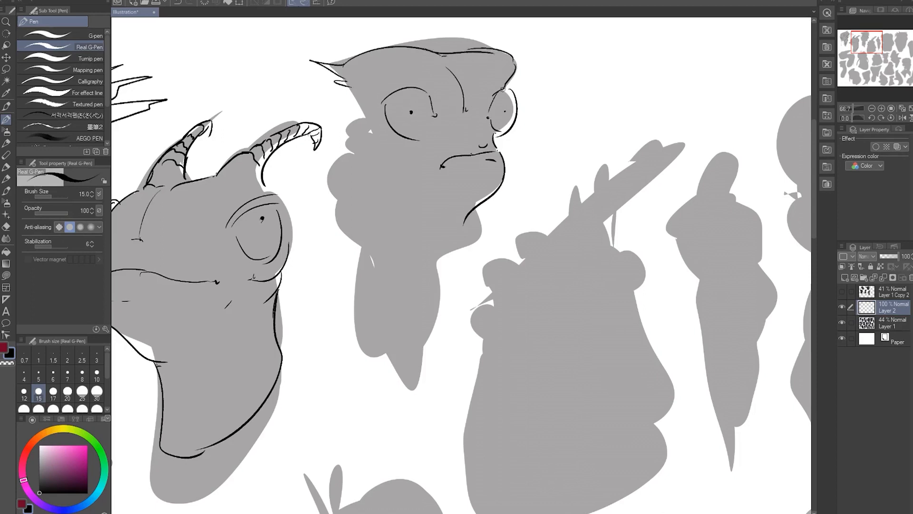
mouse_move(351, 74)
left_mouse_down()
mouse_move(382, 119)
mouse_move(414, 138)
mouse_move(432, 128)
left_mouse_up()
left_click_drag(432, 131, 401, 169)
left_click_drag(498, 148, 505, 166)
left_click_drag(496, 132, 502, 148)
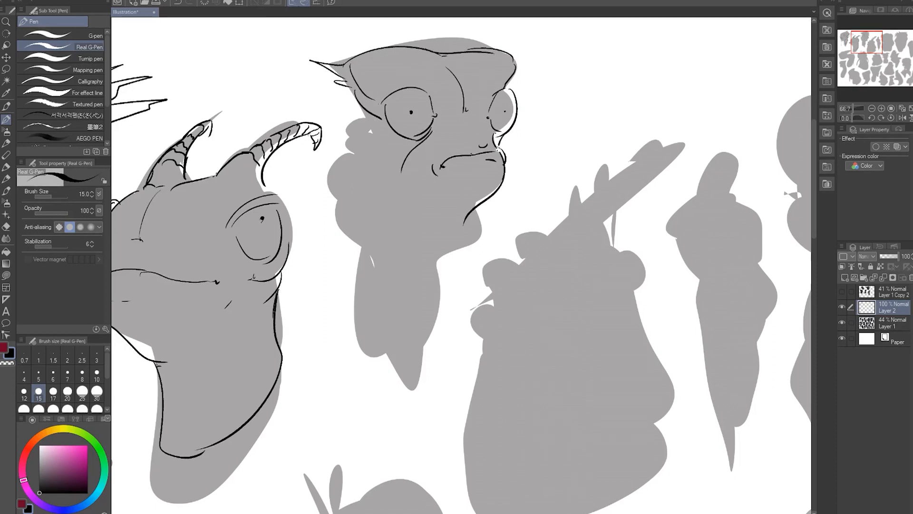
Outline the flat-topped creature's lumpy cheeks and the rounded throat pouch hanging beneath its chin
mouse_move(366, 117)
left_mouse_down()
mouse_move(337, 200)
mouse_move(344, 226)
left_mouse_up()
left_click_drag(466, 219, 400, 301)
left_click_drag(334, 221, 413, 295)
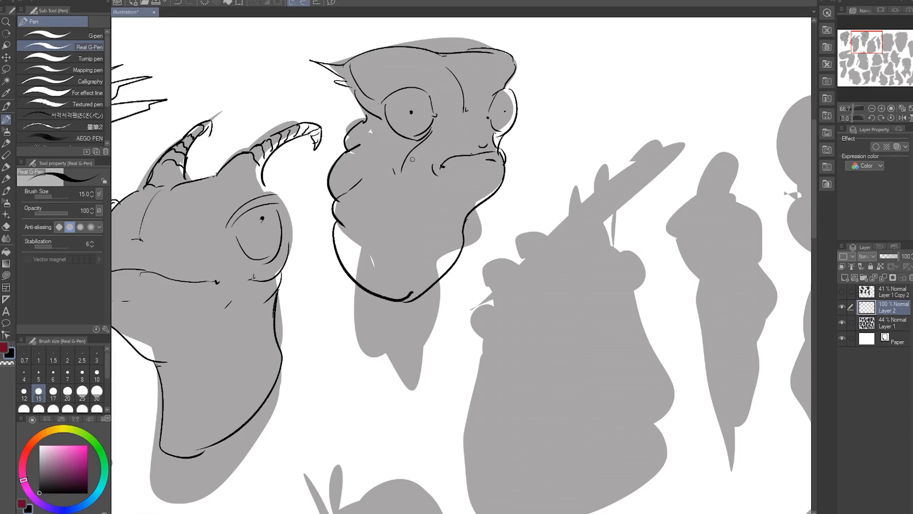
Hide the interface panels, then add nose and mouth creases, forehead spots, and eye accents to the flat-topped creature
key("Tab")
left_click_drag(558, 191, 532, 213)
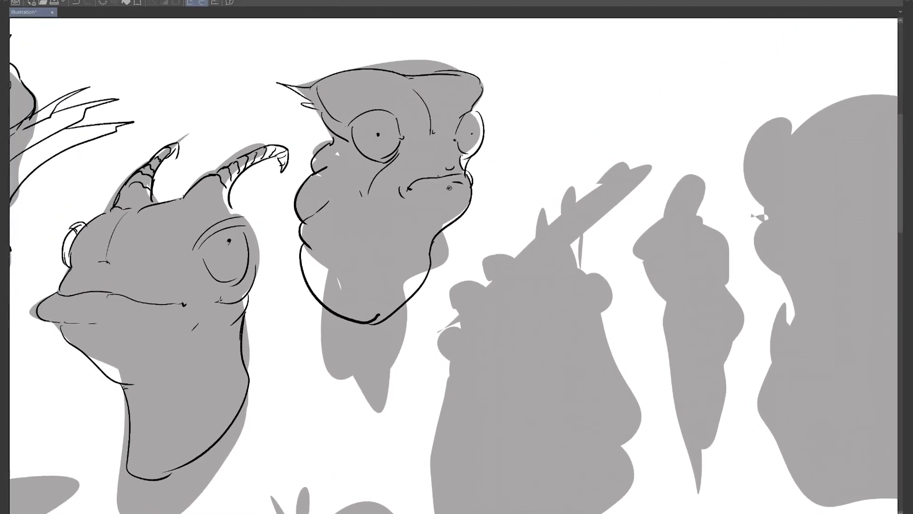
left_click_drag(437, 184, 448, 182)
left_click_drag(401, 155, 421, 134)
left_click_drag(470, 81, 472, 82)
left_click_drag(369, 79, 372, 82)
left_click(350, 89)
left_click(357, 86)
left_click(357, 94)
left_click(363, 81)
left_click_drag(465, 117, 478, 113)
left_click(380, 122)
left_click(473, 121)
left_click_drag(367, 150, 378, 153)
Draw the near and far bulging eyes, the long mouth line, and the front throat edge on the pointed-crest silhouette
mouse_move(467, 149)
left_mouse_down()
mouse_move(475, 146)
mouse_move(474, 197)
mouse_move(393, 47)
left_mouse_up()
left_click_drag(457, 257, 363, 262)
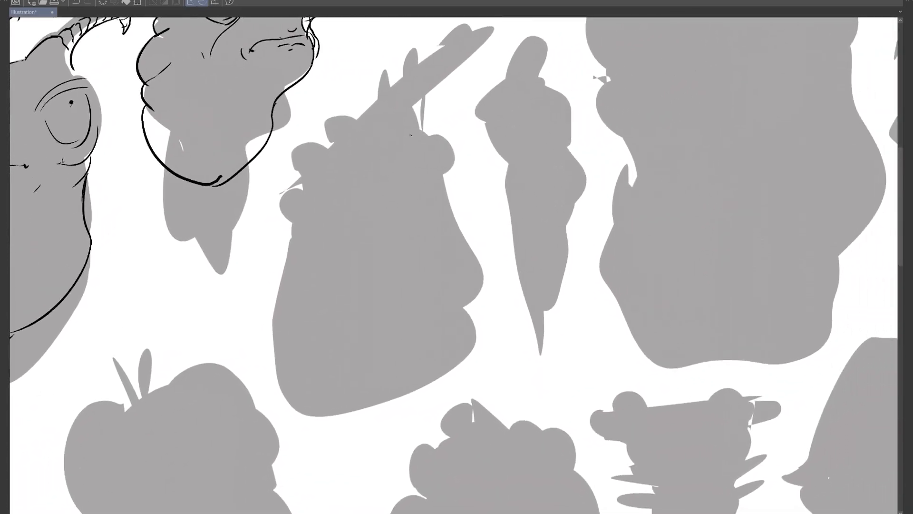
mouse_move(383, 145)
left_mouse_down()
mouse_move(403, 121)
mouse_move(407, 147)
left_mouse_up()
mouse_move(333, 121)
left_mouse_down()
mouse_move(335, 142)
mouse_move(357, 116)
mouse_move(314, 175)
left_mouse_up()
left_click_drag(318, 142, 307, 175)
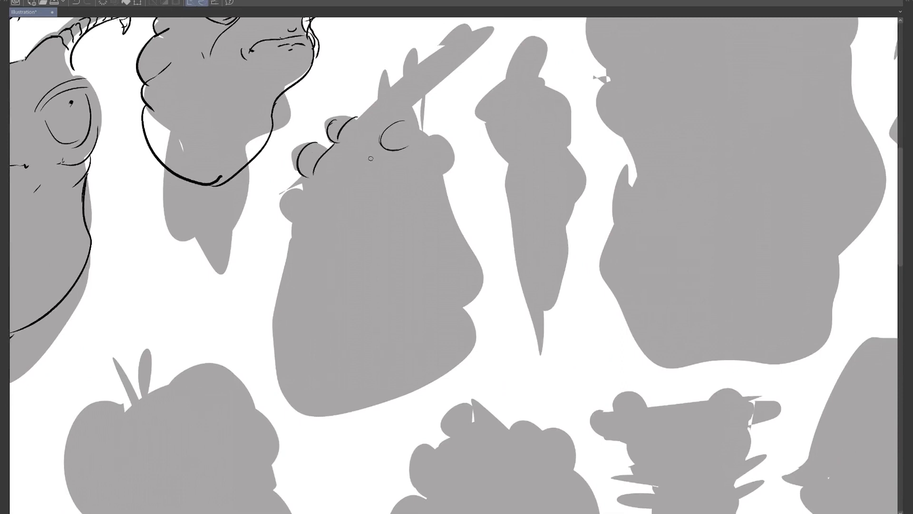
mouse_move(368, 152)
left_mouse_down()
mouse_move(381, 185)
mouse_move(359, 172)
left_mouse_up()
mouse_move(289, 190)
left_mouse_down()
mouse_move(411, 204)
mouse_move(291, 220)
left_mouse_up()
mouse_move(292, 224)
left_mouse_down()
mouse_move(288, 282)
mouse_move(351, 382)
left_mouse_up()
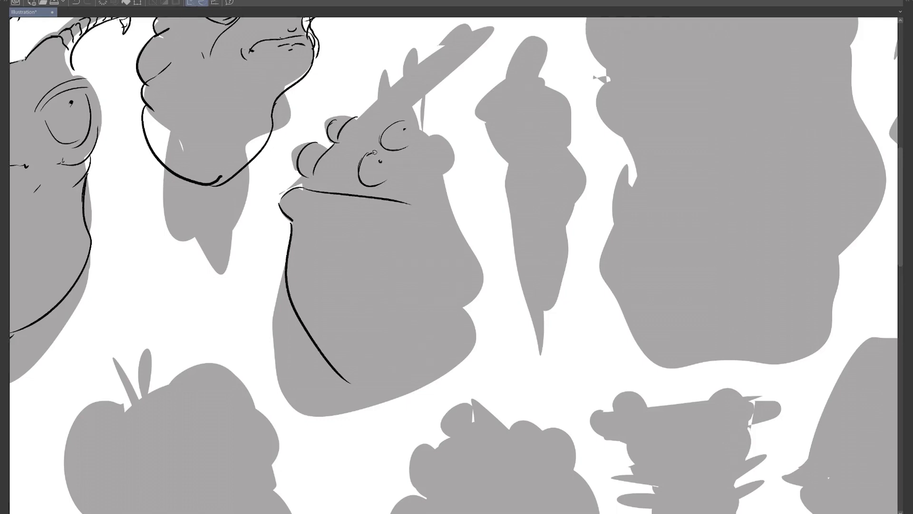
Draw the forehead edge, forked head crest, mouth corner, and back-of-head outline on the many-eyed creature
left_click_drag(380, 119, 357, 126)
key("ctrl+z")
key("ctrl+z")
mouse_move(357, 119)
left_mouse_down()
mouse_move(304, 156)
mouse_move(313, 151)
mouse_move(300, 187)
mouse_move(334, 193)
left_mouse_up()
left_click_drag(405, 203, 409, 211)
mouse_move(366, 112)
left_mouse_down()
mouse_move(399, 71)
mouse_move(479, 36)
mouse_move(423, 117)
mouse_move(474, 250)
mouse_move(459, 313)
left_mouse_up()
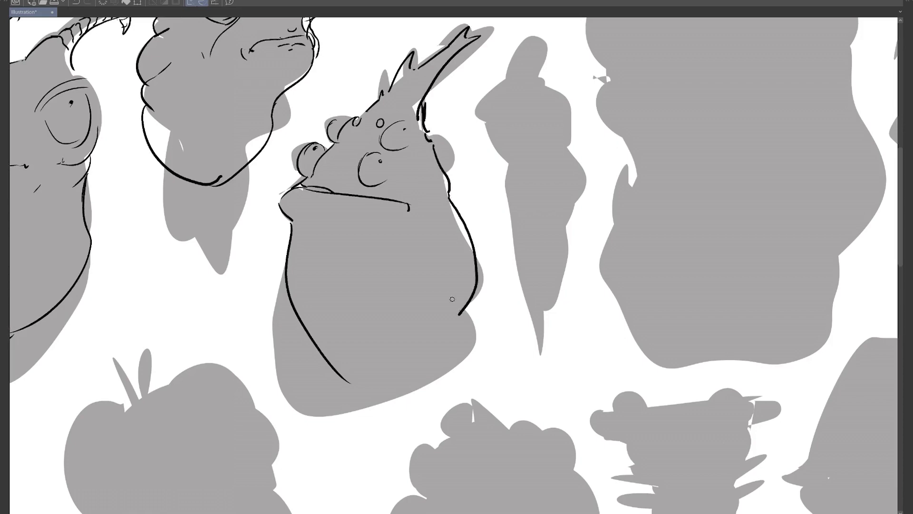
Close the lower outline of the many-eyed creature's bulging throat and add skin folds inside it
mouse_move(304, 204)
left_mouse_down()
mouse_move(287, 209)
mouse_move(346, 219)
mouse_move(337, 292)
mouse_move(347, 284)
left_mouse_up()
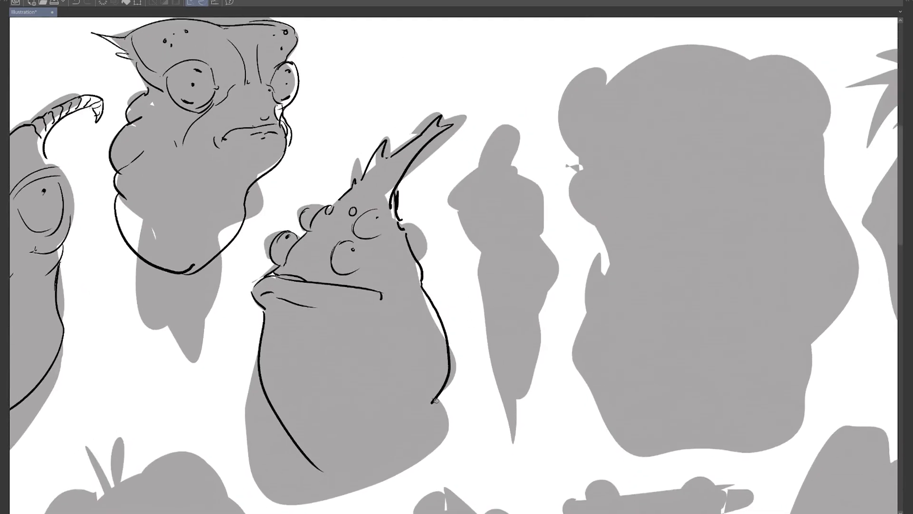
left_click_drag(436, 400, 438, 451)
mouse_move(276, 413)
left_mouse_down()
mouse_move(323, 497)
mouse_move(443, 438)
left_mouse_up()
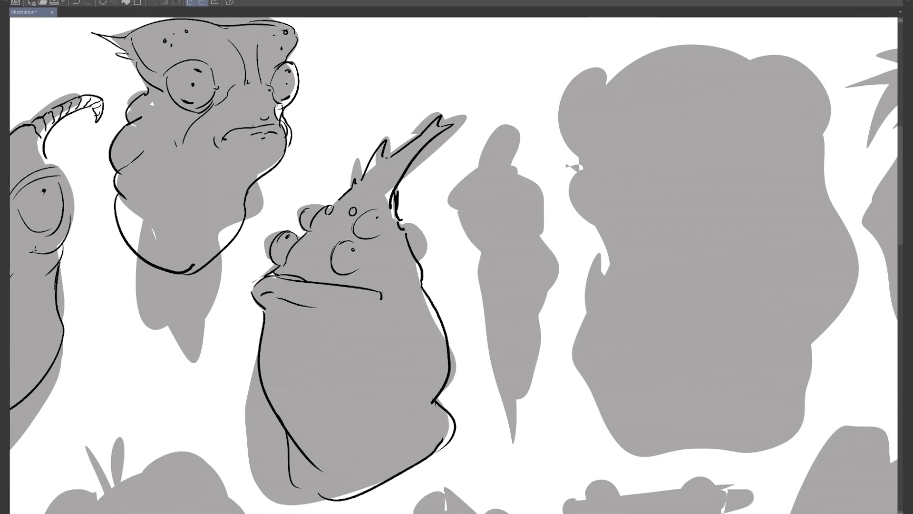
left_click_drag(288, 438, 308, 481)
mouse_move(399, 386)
left_mouse_down()
mouse_move(364, 430)
mouse_move(387, 426)
mouse_move(404, 406)
left_mouse_up()
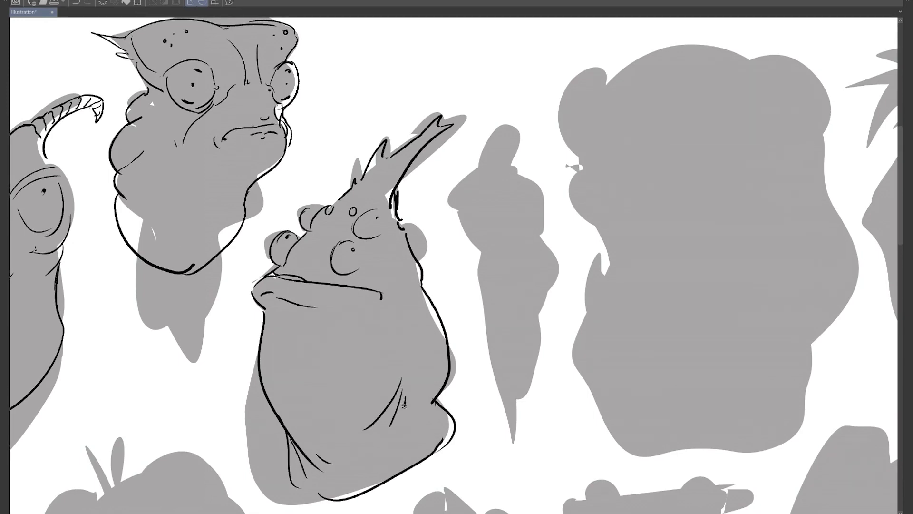
Add warts along the many-eyed creature's cheek and back, a mouth-corner fold, and eye accents
left_click(429, 323)
mouse_move(422, 312)
left_mouse_down()
mouse_move(421, 323)
mouse_move(438, 314)
mouse_move(449, 323)
mouse_move(448, 343)
mouse_move(393, 351)
mouse_move(421, 355)
left_mouse_up()
mouse_move(379, 287)
left_mouse_down()
mouse_move(383, 303)
mouse_move(404, 297)
left_mouse_up()
left_click_drag(269, 303, 261, 321)
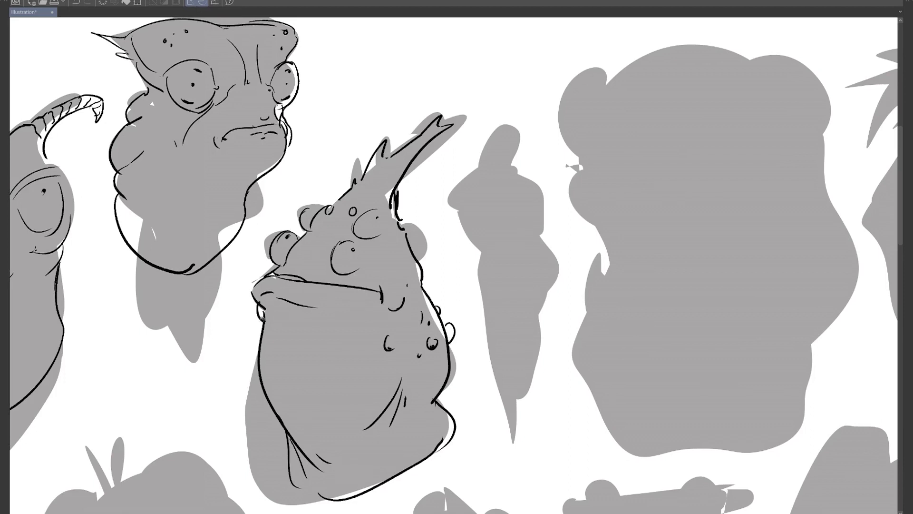
left_click_drag(337, 270, 360, 267)
mouse_move(358, 234)
left_mouse_down()
mouse_move(385, 219)
mouse_move(379, 236)
left_mouse_up()
key("ctrl+z")
mouse_move(301, 220)
left_mouse_down()
mouse_move(310, 229)
mouse_move(285, 261)
left_mouse_up()
Outline a pointed, beaked head with an oval throat pouch over the small narrow silhouette
left_click_drag(388, 176, 304, 121)
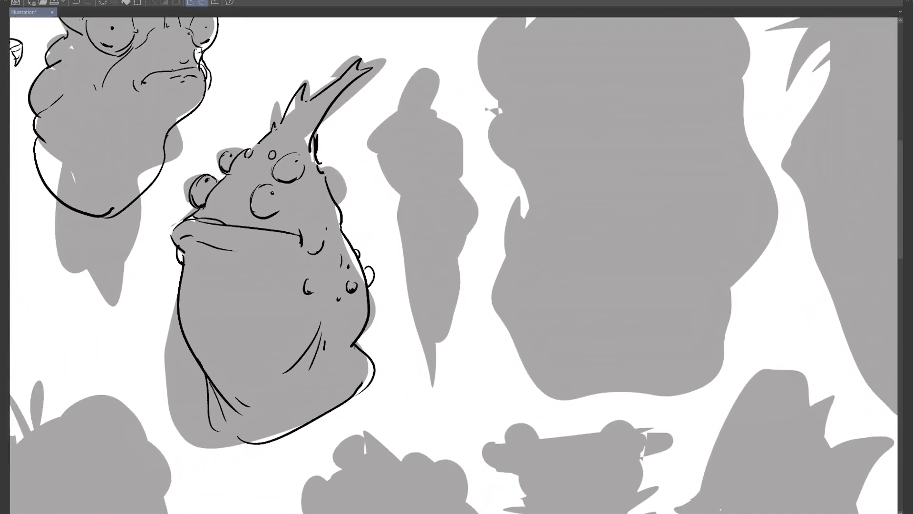
scroll(367, 195, "down", 1)
scroll(338, 188, "down", 2)
mouse_move(338, 187)
left_mouse_down()
mouse_move(430, 190)
mouse_move(323, 172)
left_mouse_up()
scroll(307, 219, "up", 3)
left_click_drag(307, 220, 226, 266)
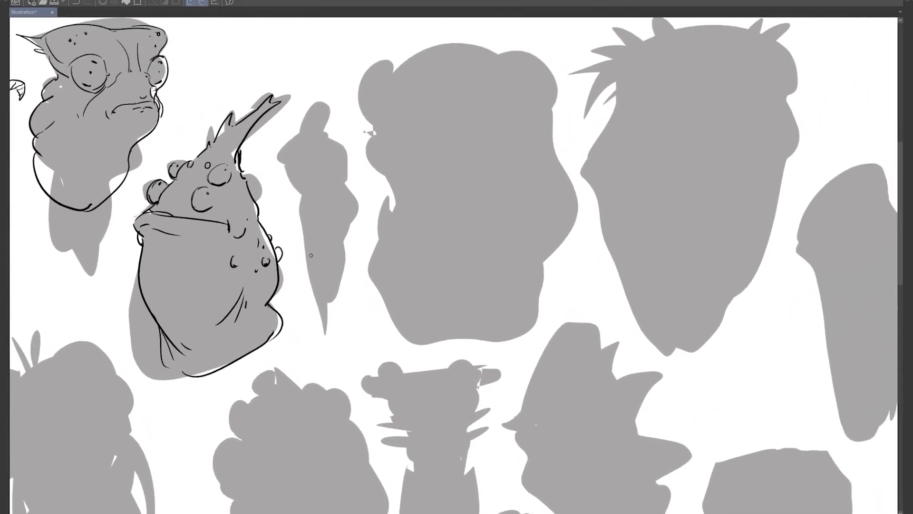
mouse_move(311, 107)
left_mouse_down()
mouse_move(279, 161)
mouse_move(313, 169)
mouse_move(307, 238)
mouse_move(326, 114)
mouse_move(346, 190)
mouse_move(333, 181)
left_mouse_up()
mouse_move(338, 189)
left_mouse_down()
mouse_move(353, 218)
mouse_move(352, 207)
mouse_move(315, 253)
left_mouse_up()
mouse_move(350, 212)
left_mouse_down()
mouse_move(355, 240)
mouse_move(328, 266)
left_mouse_up()
left_click_drag(310, 252, 324, 261)
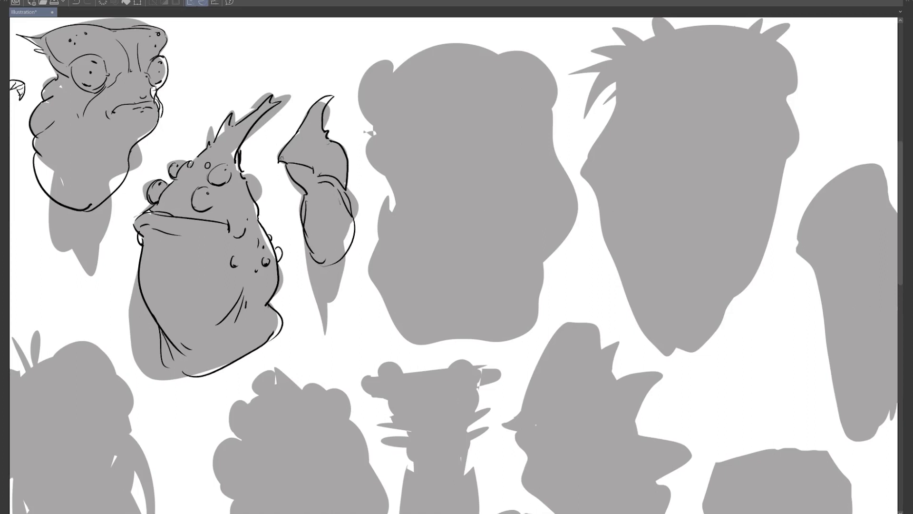
Add crest contour lines, a ringed eye, and lower-beak detail to the small beaked creature
mouse_move(298, 133)
left_mouse_down()
mouse_move(309, 112)
mouse_move(295, 163)
left_mouse_up()
mouse_move(323, 151)
left_mouse_down()
mouse_move(333, 156)
mouse_move(327, 145)
left_mouse_up()
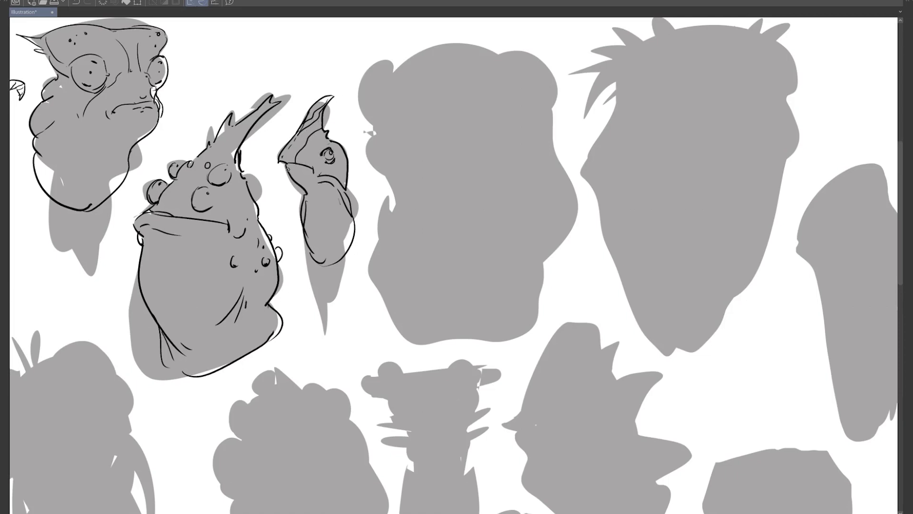
left_click_drag(291, 171, 306, 188)
Draw angry brows, lower eyelids, a frown line, and both cheek curves on the large broad silhouette
left_click_drag(453, 266, 325, 269)
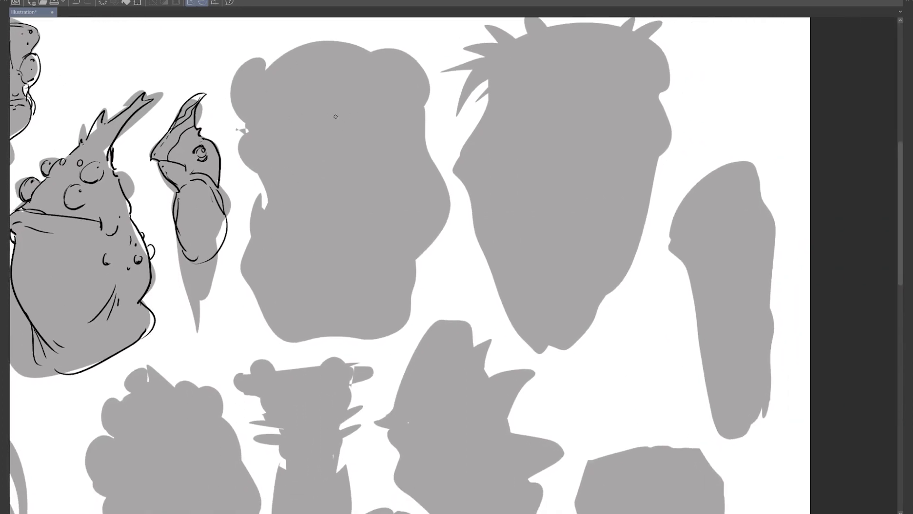
left_click_drag(325, 122, 356, 108)
mouse_move(269, 109)
left_mouse_down()
mouse_move(287, 121)
mouse_move(267, 104)
mouse_move(289, 124)
mouse_move(305, 123)
mouse_move(284, 132)
mouse_move(356, 126)
left_mouse_up()
left_click_drag(251, 129, 252, 164)
left_click_drag(389, 125, 380, 159)
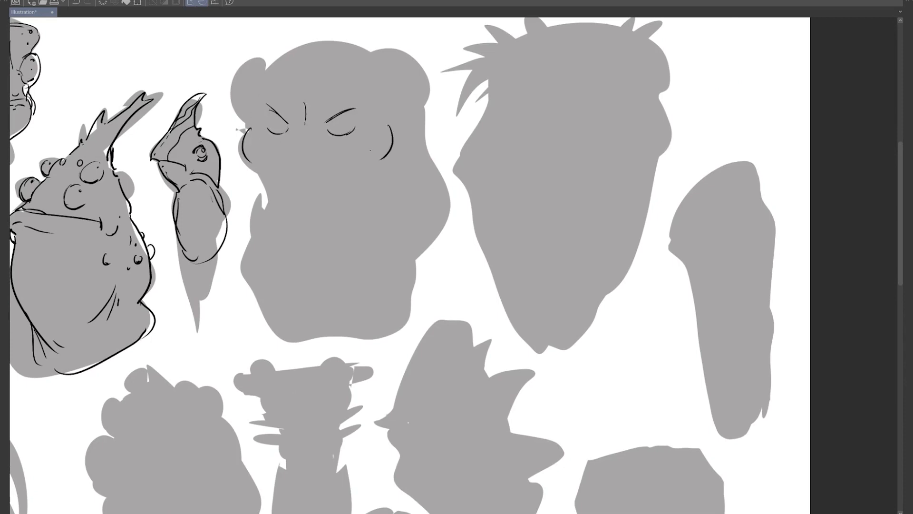
Outline the broad creature's domed skull and two large ears, and finish its glaring eyes
mouse_move(240, 126)
left_mouse_down()
mouse_move(263, 63)
mouse_move(385, 48)
left_mouse_up()
mouse_move(392, 48)
left_mouse_down()
mouse_move(417, 126)
mouse_move(407, 135)
left_mouse_up()
mouse_move(383, 77)
left_mouse_down()
mouse_move(392, 54)
mouse_move(401, 118)
left_mouse_up()
mouse_move(244, 64)
left_mouse_down()
mouse_move(248, 121)
mouse_move(278, 119)
mouse_move(274, 133)
mouse_move(279, 129)
left_mouse_up()
mouse_move(347, 116)
left_mouse_down()
mouse_move(339, 129)
mouse_move(337, 118)
left_mouse_up()
mouse_move(337, 117)
left_mouse_down()
mouse_move(356, 110)
mouse_move(355, 119)
left_mouse_up()
mouse_move(264, 122)
left_mouse_down()
mouse_move(288, 114)
mouse_move(289, 123)
left_mouse_up()
left_click_drag(272, 133, 343, 131)
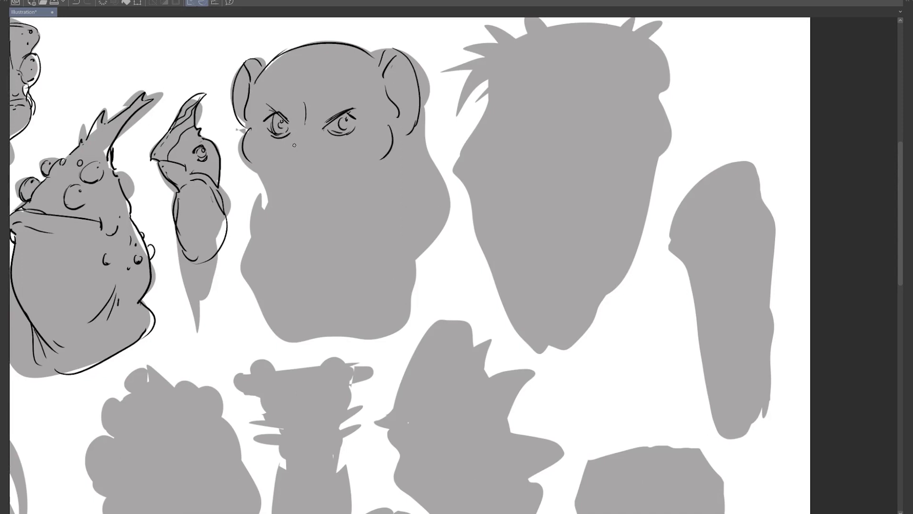
Draw the broad creature's nose, drooping muzzle line, mouth wrinkles, and layered chin folds
mouse_move(293, 144)
left_mouse_down()
mouse_move(327, 142)
mouse_move(351, 157)
mouse_move(268, 156)
mouse_move(306, 151)
mouse_move(294, 167)
left_mouse_up()
left_click_drag(313, 169, 340, 166)
left_click_drag(285, 175, 292, 180)
left_click_drag(314, 185, 341, 182)
left_click_drag(296, 199, 346, 199)
mouse_move(269, 194)
left_mouse_down()
mouse_move(275, 205)
mouse_move(371, 206)
left_mouse_up()
left_click_drag(400, 158, 345, 231)
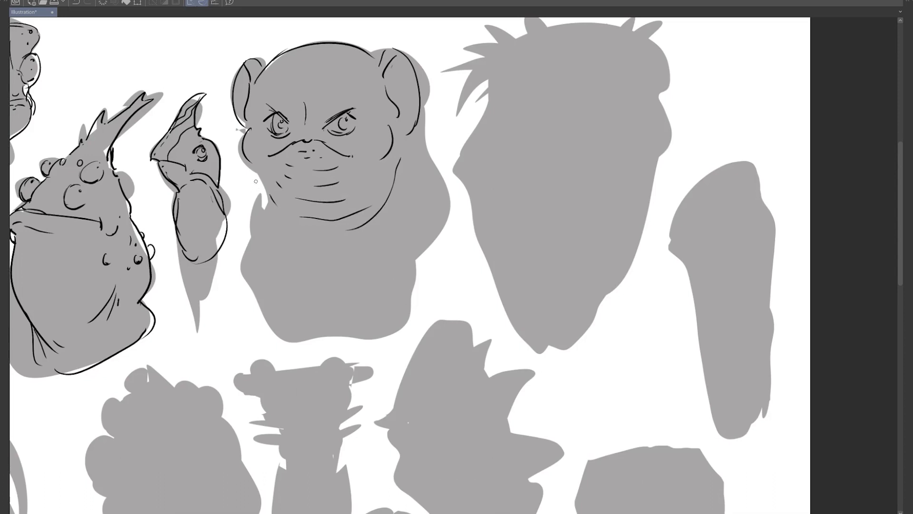
Draw the broad creature's neck sides and a V-shaped collar with curled edges and a small central clasp
mouse_move(262, 187)
left_mouse_down()
mouse_move(319, 247)
mouse_move(263, 211)
mouse_move(252, 235)
mouse_move(254, 195)
mouse_move(244, 251)
left_mouse_up()
key("ctrl+z")
key("ctrl+z")
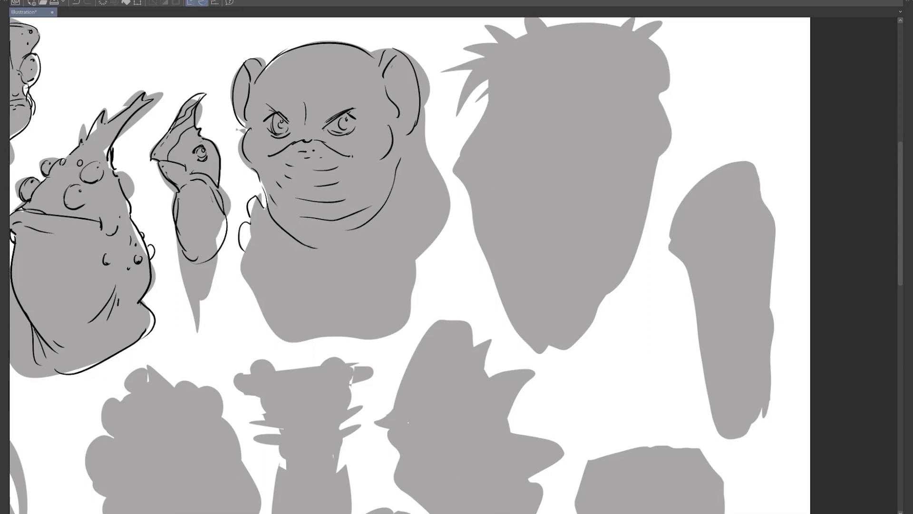
mouse_move(415, 123)
left_mouse_down()
mouse_move(421, 196)
mouse_move(451, 223)
mouse_move(445, 252)
left_mouse_up()
left_click_drag(434, 222, 378, 265)
mouse_move(310, 255)
left_mouse_down()
mouse_move(316, 264)
mouse_move(424, 227)
left_mouse_up()
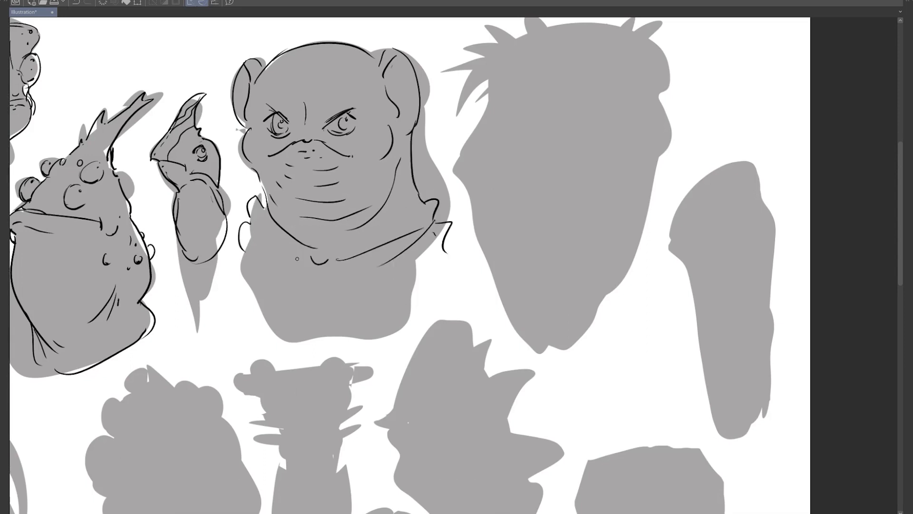
left_click_drag(252, 227, 303, 261)
left_click_drag(324, 281, 324, 287)
Add forehead wrinkles, a skull centre line, and inner-ear folds to the broad creature
mouse_move(307, 50)
left_mouse_down()
mouse_move(302, 79)
mouse_move(337, 88)
mouse_move(327, 82)
left_mouse_up()
left_click_drag(292, 77, 319, 76)
left_click_drag(379, 76, 371, 113)
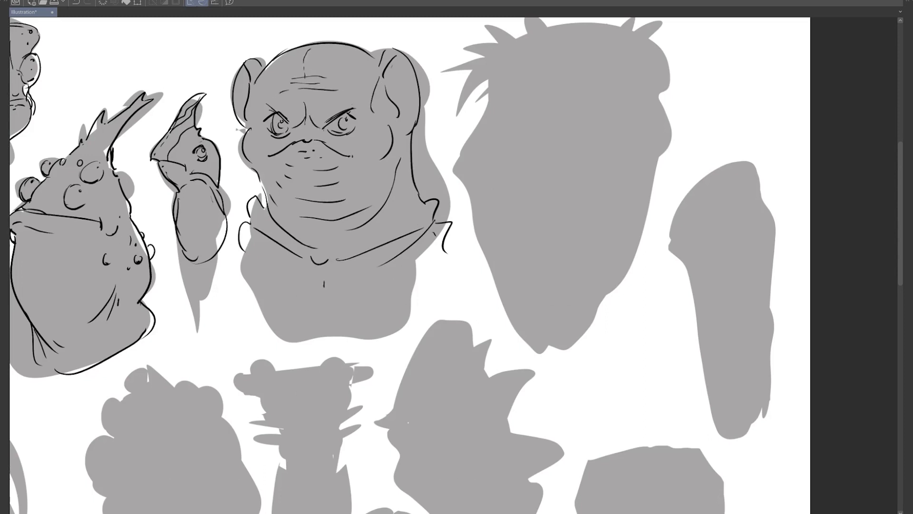
left_click_drag(256, 91, 250, 124)
left_click_drag(389, 61, 402, 72)
left_click_drag(396, 72, 405, 123)
left_click_drag(247, 90, 247, 108)
Draw the protruding mouth, chin, and far-eye curve on the neighbouring spiky-haired silhouette
left_click_drag(526, 290, 363, 352)
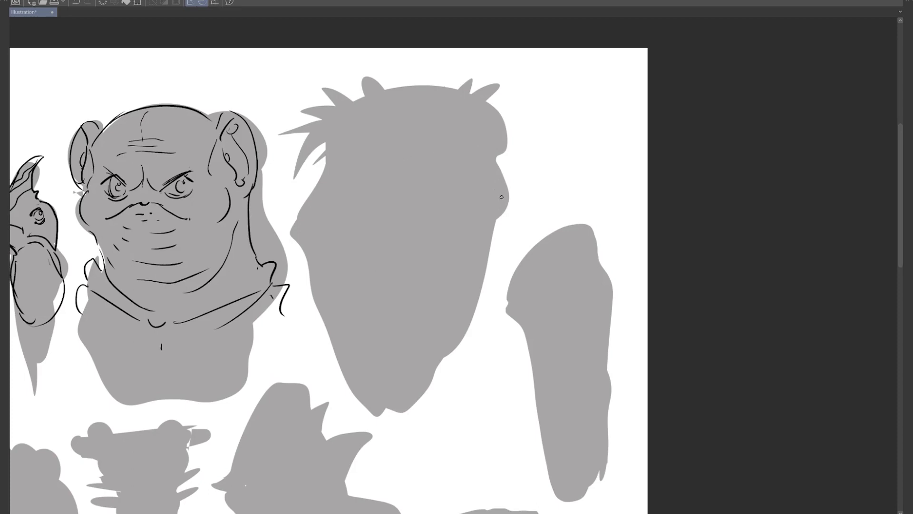
mouse_move(500, 195)
left_mouse_down()
mouse_move(468, 203)
mouse_move(510, 204)
mouse_move(458, 208)
mouse_move(486, 224)
mouse_move(471, 243)
mouse_move(482, 239)
left_mouse_up()
left_click_drag(483, 108, 500, 152)
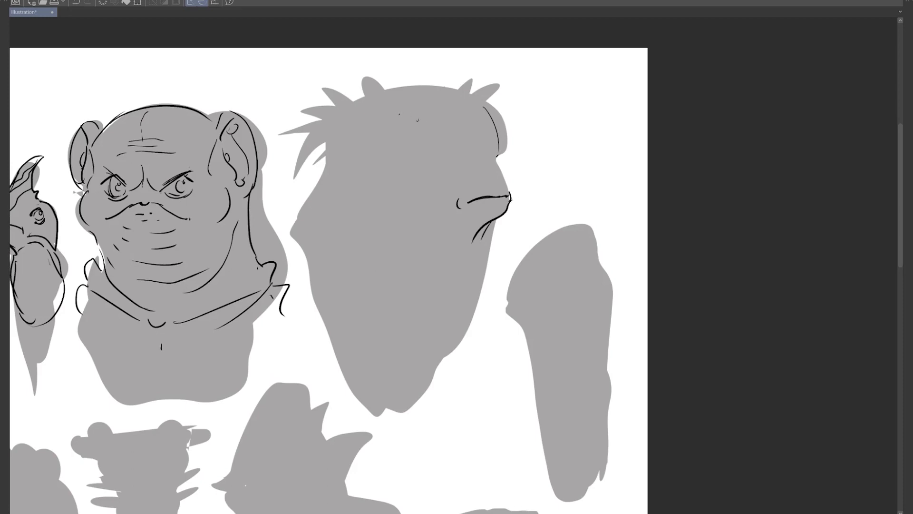
Outline the spiky-haired creature's large near eye, wrinkled brow, and top of the head, and reinforce its far eye
left_click_drag(387, 115, 429, 137)
left_click_drag(384, 102, 472, 99)
left_click_drag(401, 95, 432, 89)
mouse_move(399, 93)
left_mouse_down()
mouse_move(463, 94)
mouse_move(500, 113)
mouse_move(505, 151)
left_mouse_up()
mouse_move(388, 118)
left_mouse_down()
mouse_move(389, 161)
mouse_move(430, 143)
left_mouse_up()
left_click_drag(505, 150, 496, 164)
left_click_drag(487, 107, 498, 157)
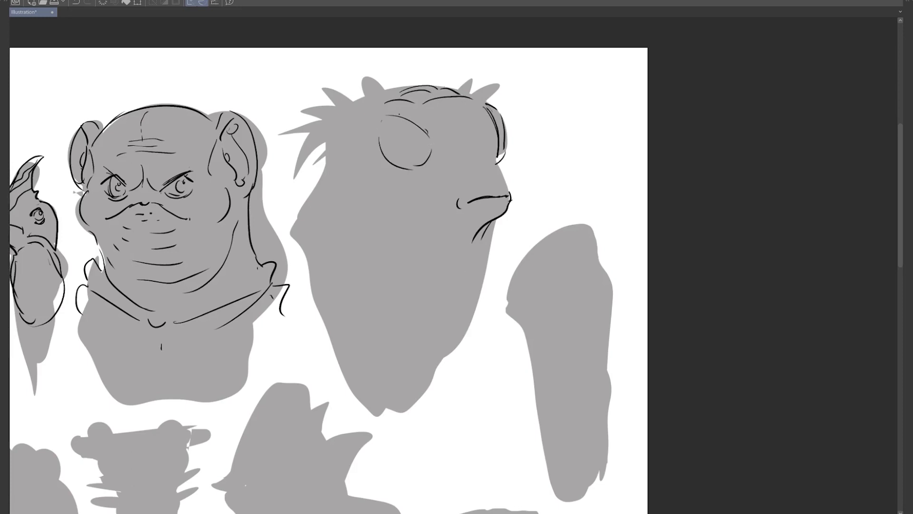
Add eye bags, a nostril, throat lines, and the near eye's iris to the spiky-haired creature
left_click_drag(430, 158, 397, 167)
left_click_drag(397, 171, 430, 164)
left_click_drag(490, 189, 499, 193)
mouse_move(467, 166)
left_mouse_down()
mouse_move(501, 170)
mouse_move(510, 195)
mouse_move(491, 206)
mouse_move(435, 329)
left_mouse_up()
left_click_drag(462, 273, 421, 336)
left_click_drag(442, 272, 392, 341)
mouse_move(397, 121)
left_mouse_down()
mouse_move(398, 158)
mouse_move(395, 129)
left_mouse_up()
mouse_move(405, 126)
left_mouse_down()
mouse_move(407, 161)
mouse_move(396, 158)
mouse_move(420, 144)
mouse_move(416, 125)
mouse_move(392, 116)
mouse_move(386, 157)
left_mouse_up()
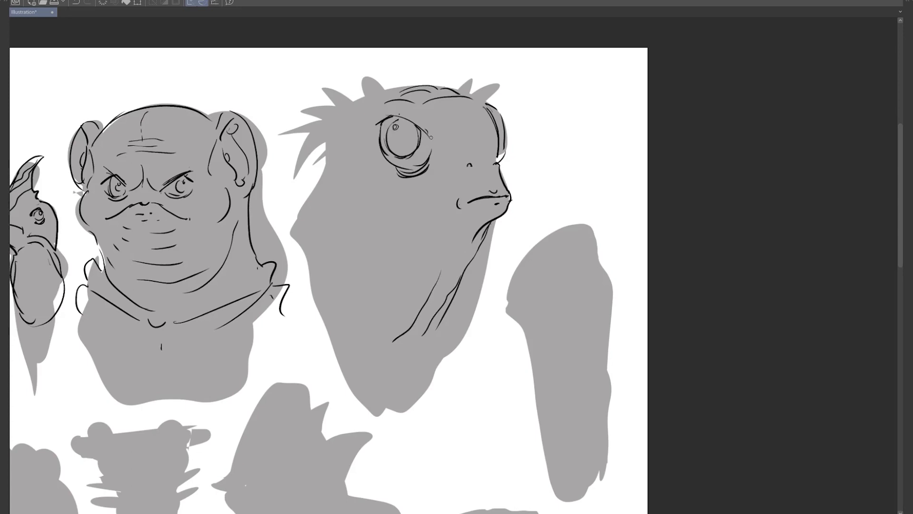
Draw the near eye's outer rim, the jagged hair spikes behind the head, and a small ear
left_click_drag(429, 136, 430, 161)
mouse_move(374, 95)
left_mouse_down()
mouse_move(412, 85)
mouse_move(353, 87)
mouse_move(358, 100)
mouse_move(325, 96)
mouse_move(339, 107)
mouse_move(295, 115)
mouse_move(320, 117)
left_mouse_up()
left_click_drag(321, 121, 279, 139)
mouse_move(301, 137)
left_mouse_down()
mouse_move(325, 143)
mouse_move(336, 159)
left_mouse_up()
mouse_move(342, 141)
left_mouse_down()
mouse_move(354, 157)
mouse_move(352, 176)
left_mouse_up()
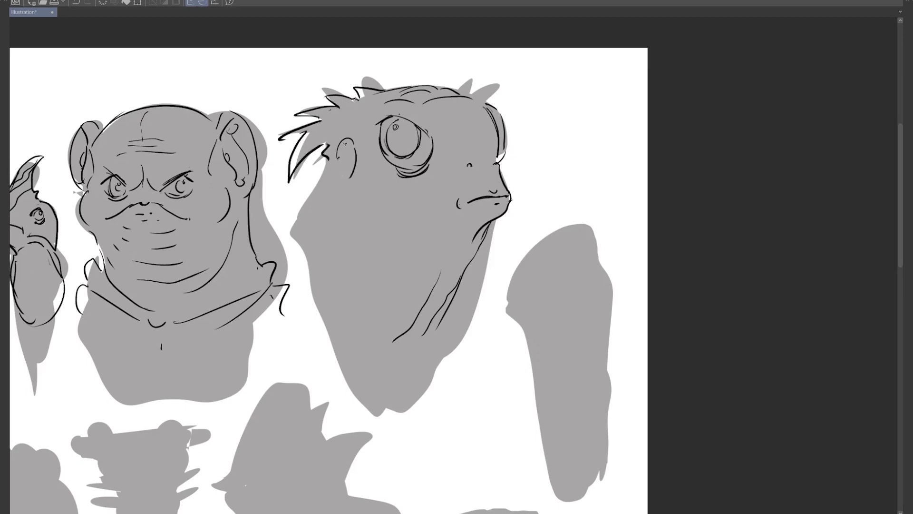
mouse_move(343, 143)
left_mouse_down()
mouse_move(340, 175)
mouse_move(353, 170)
mouse_move(350, 156)
mouse_move(329, 166)
left_mouse_up()
Outline the back of the neck and pointed collar, and add cheek, jaw, and nose-bridge creases
mouse_move(327, 159)
left_mouse_down()
mouse_move(293, 236)
mouse_move(366, 345)
mouse_move(402, 352)
mouse_move(435, 327)
left_mouse_up()
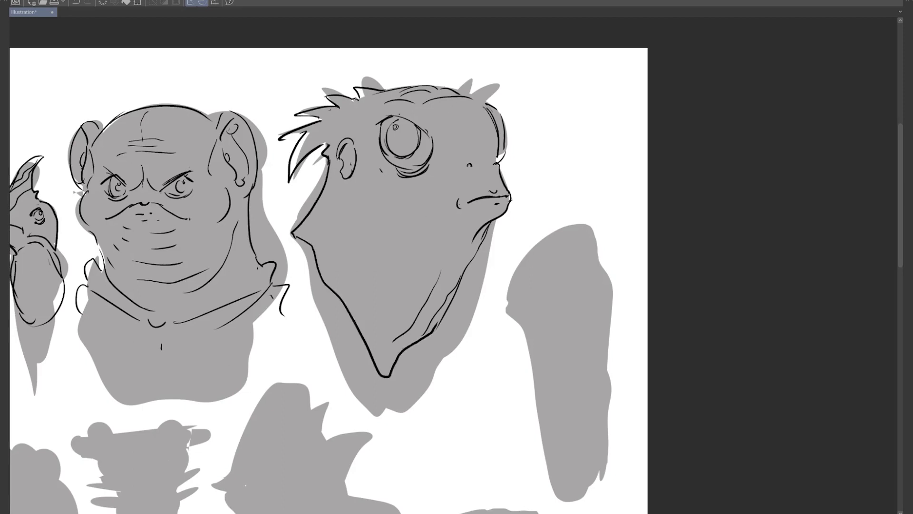
left_click_drag(380, 189, 400, 218)
mouse_move(399, 217)
left_mouse_down()
mouse_move(448, 236)
mouse_move(424, 227)
left_mouse_up()
mouse_move(426, 225)
left_mouse_down()
mouse_move(443, 241)
mouse_move(434, 255)
left_mouse_up()
left_click_drag(463, 228, 475, 236)
left_click_drag(458, 109, 480, 161)
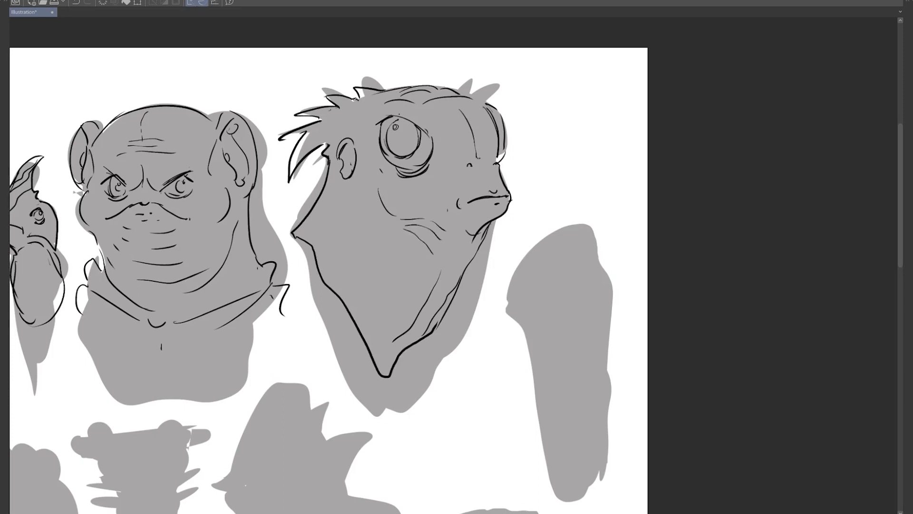
Reinforce the spiky-haired creature's eye and ear, add more hair spikes, and draw the collar's inner edge
mouse_move(381, 125)
left_mouse_down()
mouse_move(386, 159)
mouse_move(399, 166)
left_mouse_up()
mouse_move(349, 140)
left_mouse_down()
mouse_move(339, 155)
mouse_move(352, 178)
left_mouse_up()
mouse_move(282, 139)
left_mouse_down()
mouse_move(352, 123)
mouse_move(368, 95)
mouse_move(402, 77)
mouse_move(417, 87)
mouse_move(459, 79)
mouse_move(487, 105)
mouse_move(443, 90)
left_mouse_up()
mouse_move(355, 88)
left_mouse_down()
mouse_move(367, 104)
mouse_move(357, 119)
mouse_move(309, 131)
left_mouse_up()
mouse_move(299, 165)
left_mouse_down()
mouse_move(328, 145)
mouse_move(331, 170)
mouse_move(299, 231)
mouse_move(367, 315)
left_mouse_up()
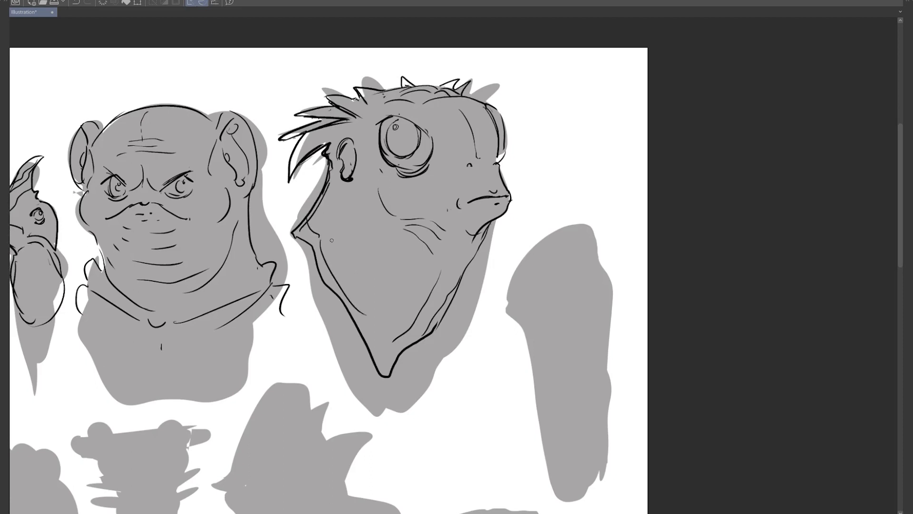
left_click_drag(344, 259, 395, 360)
Draw the domed head top, mouth line, and small eye on the tall narrow silhouette at the sheet's edge
left_click_drag(458, 339, 419, 225)
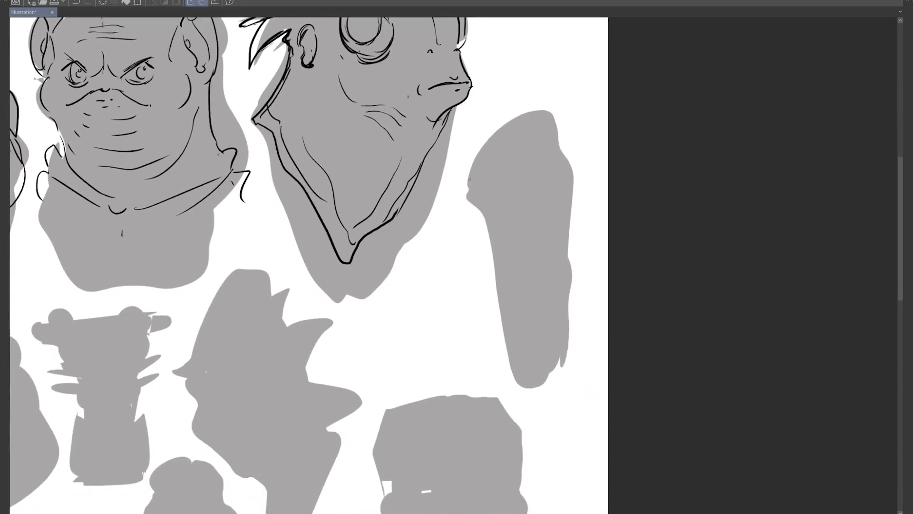
left_click_drag(469, 187, 553, 204)
mouse_move(468, 184)
left_mouse_down()
mouse_move(510, 119)
mouse_move(547, 113)
mouse_move(541, 128)
mouse_move(571, 172)
left_mouse_up()
left_click_drag(543, 209, 554, 210)
left_click_drag(551, 200, 553, 204)
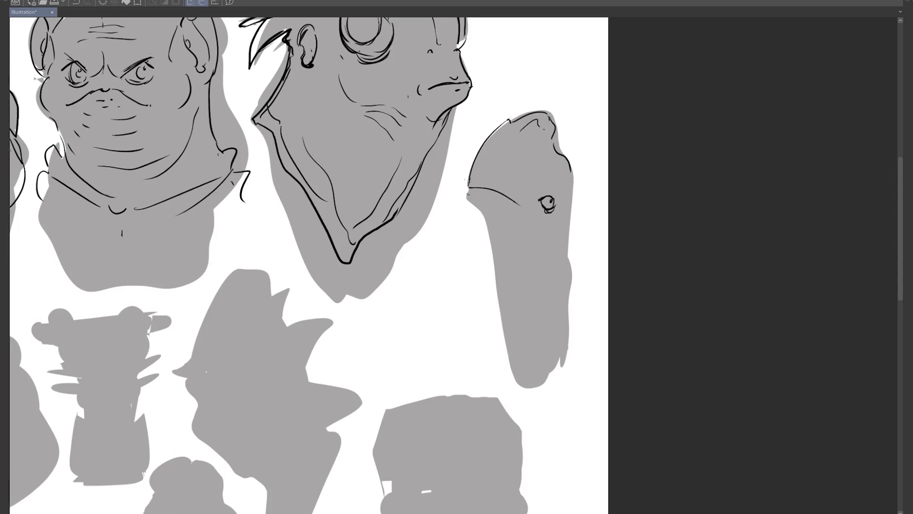
Outline the narrow creature's lower jaw and long neck, and add an eye-socket crease and small snout marks
left_click_drag(468, 189, 493, 244)
mouse_move(572, 202)
left_mouse_down()
mouse_move(550, 229)
mouse_move(524, 214)
mouse_move(528, 365)
mouse_move(573, 219)
mouse_move(570, 329)
mouse_move(552, 365)
mouse_move(559, 351)
left_mouse_up()
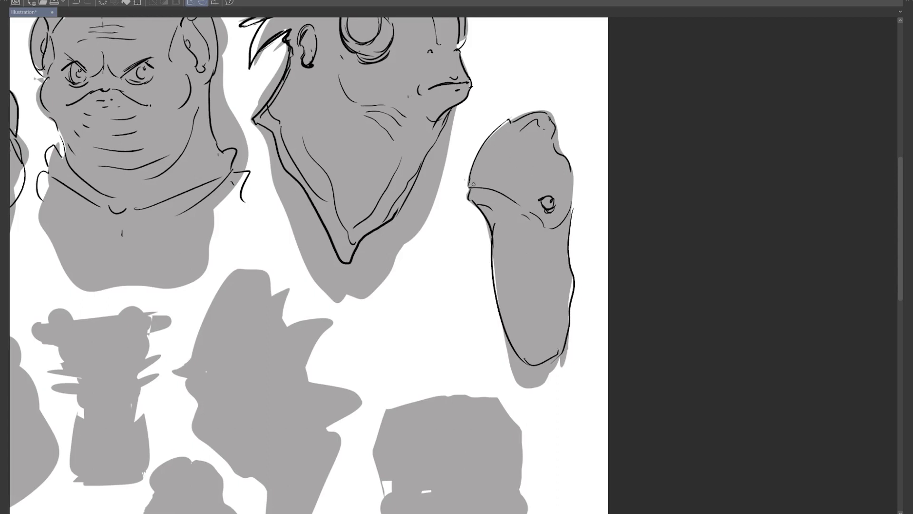
left_click_drag(473, 182, 483, 152)
left_click_drag(305, 265, 362, 68)
mouse_move(493, 165)
left_mouse_down()
mouse_move(572, 148)
mouse_move(420, 260)
mouse_move(412, 284)
left_mouse_up()
left_click(496, 160)
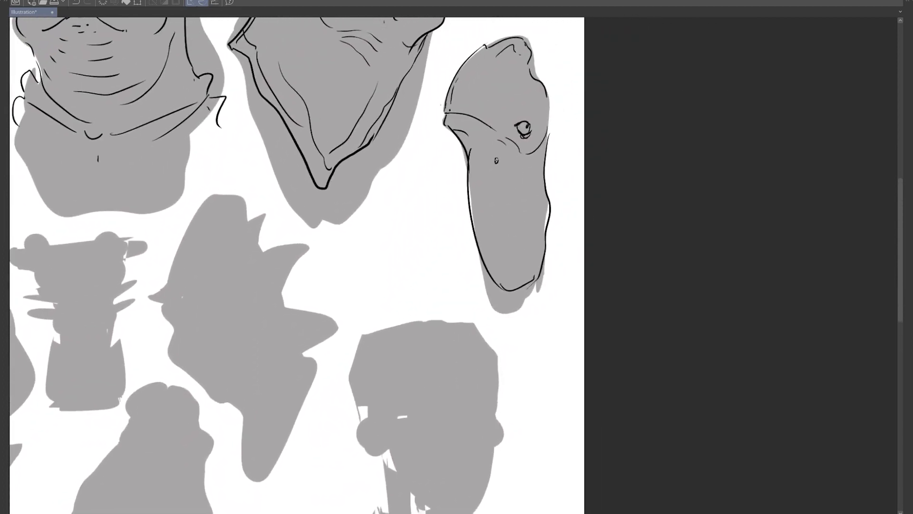
Add oval spots down the narrow creature's neck and a curved, hatched crease behind its domed head, with more lines around the eye
mouse_move(485, 182)
left_mouse_down()
mouse_move(517, 206)
mouse_move(497, 234)
left_mouse_up()
left_click_drag(532, 55, 493, 118)
left_click_drag(523, 65, 503, 112)
mouse_move(511, 89)
left_mouse_down()
mouse_move(507, 101)
mouse_move(515, 94)
left_mouse_up()
mouse_move(526, 67)
left_mouse_down()
mouse_move(521, 89)
mouse_move(531, 128)
mouse_move(509, 127)
left_mouse_up()
mouse_move(513, 132)
left_mouse_down()
mouse_move(526, 141)
mouse_move(523, 118)
mouse_move(521, 132)
left_mouse_up()
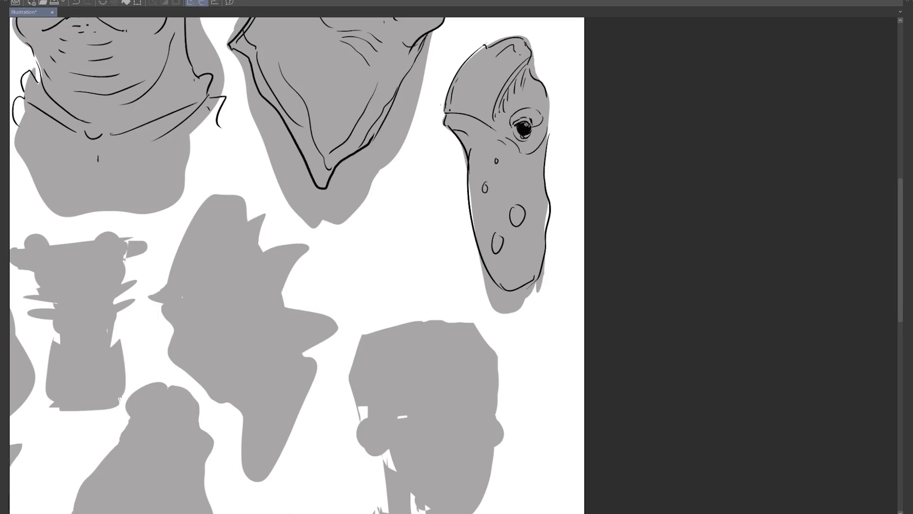
Touch up the narrow creature's eye, add an angular bulge behind its head, and round off the snout tip
left_click_drag(519, 124, 523, 127)
mouse_move(547, 93)
left_mouse_down()
mouse_move(555, 112)
mouse_move(541, 163)
left_mouse_up()
left_click_drag(444, 113, 449, 132)
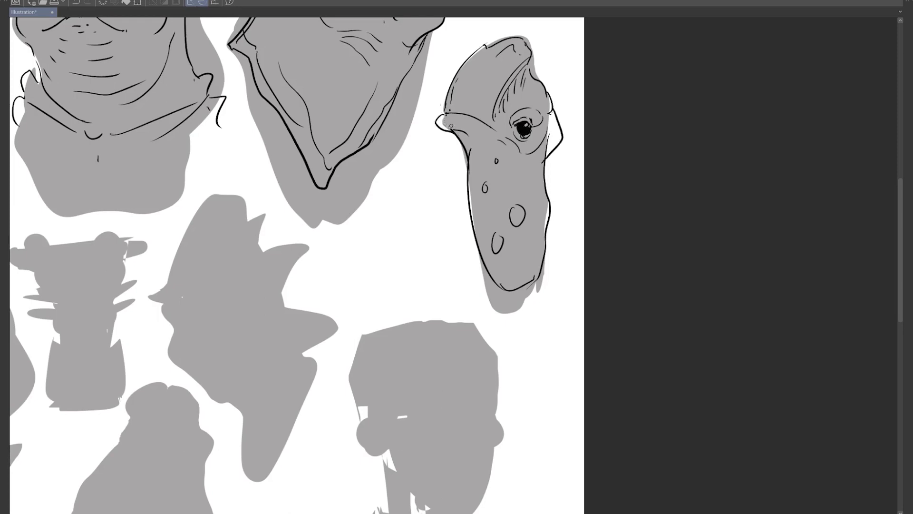
mouse_move(445, 114)
left_mouse_down()
mouse_move(470, 109)
mouse_move(475, 117)
mouse_move(440, 108)
mouse_move(498, 134)
left_mouse_up()
Outline the flat top and angular sides of the large blocky head silhouette, including the start of its round side bulge
left_click_drag(439, 308, 448, 120)
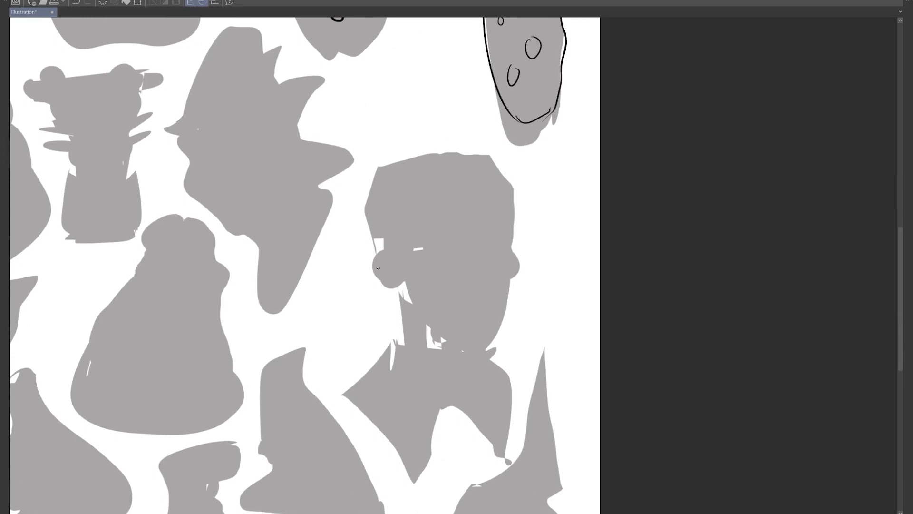
left_click_drag(384, 246, 379, 286)
mouse_move(379, 164)
left_mouse_down()
mouse_move(363, 216)
mouse_move(395, 162)
mouse_move(485, 160)
mouse_move(516, 194)
mouse_move(512, 254)
left_mouse_up()
mouse_move(363, 215)
left_mouse_down()
mouse_move(377, 252)
mouse_move(383, 247)
left_mouse_up()
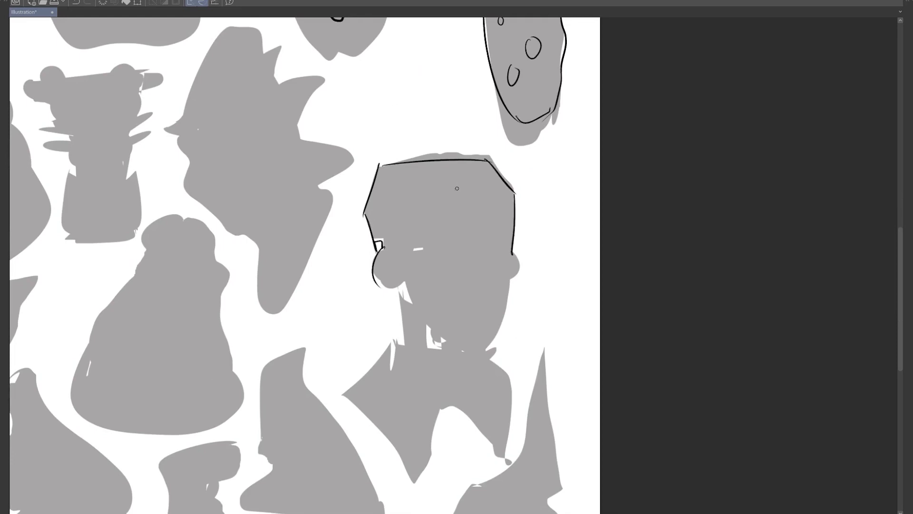
Draw the blocky head's forehead, brow, and nose-bridge planes, and complete the round side bulge with a connecting cheek line
mouse_move(450, 166)
left_mouse_down()
mouse_move(463, 195)
mouse_move(495, 192)
left_mouse_up()
left_click_drag(415, 201, 405, 221)
left_click_drag(495, 193, 503, 215)
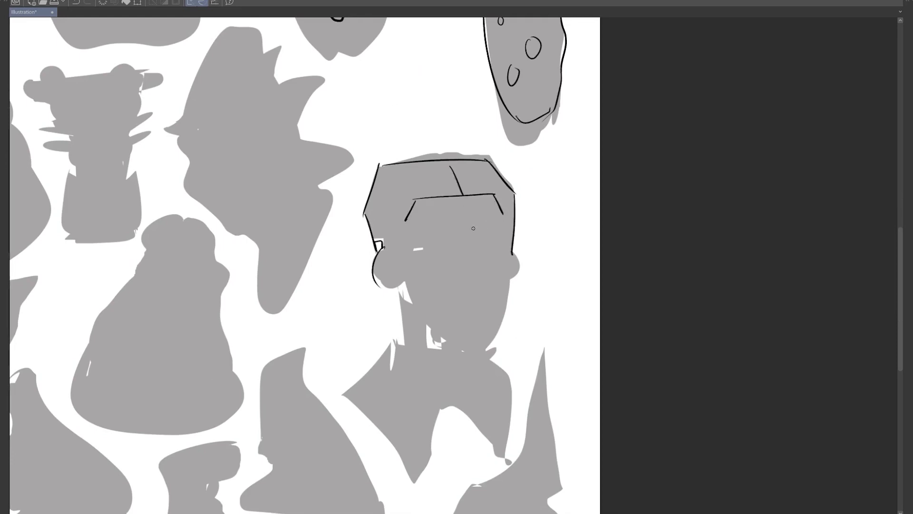
left_click_drag(446, 227, 493, 223)
mouse_move(410, 223)
left_mouse_down()
mouse_move(494, 242)
mouse_move(447, 248)
left_mouse_up()
left_click_drag(447, 248, 499, 246)
mouse_move(447, 248)
left_mouse_down()
mouse_move(413, 263)
mouse_move(384, 248)
left_mouse_up()
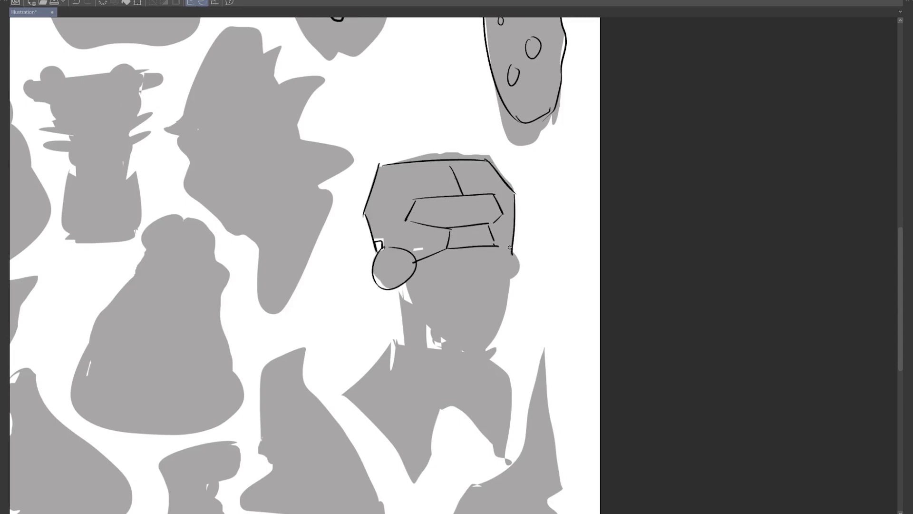
mouse_move(509, 244)
left_mouse_down()
mouse_move(523, 258)
mouse_move(507, 269)
mouse_move(516, 278)
mouse_move(522, 260)
mouse_move(509, 242)
left_mouse_up()
key("ctrl+z")
key("ctrl+z")
key("ctrl+z")
key("ctrl+z")
key("ctrl+z")
Draw the far cheek line and the small round bulge on the opposite side of the blocky head
left_click_drag(499, 248, 517, 257)
mouse_move(514, 241)
left_mouse_down()
mouse_move(509, 284)
mouse_move(514, 277)
left_mouse_up()
key("ctrl+e")
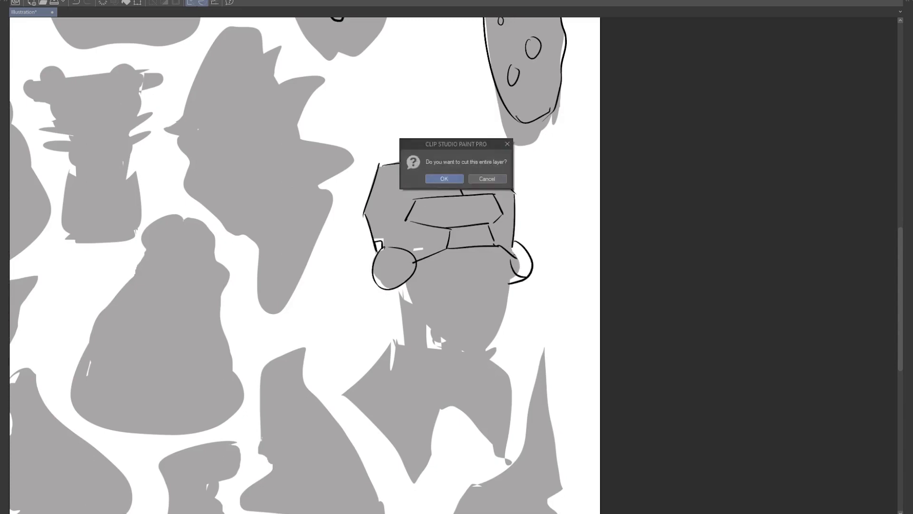
key("Escape")
key("ctrl+z")
key("ctrl+z")
left_click_drag(515, 241, 506, 290)
Draw the blocky head's long tapered muzzle as a faceted box with an angular chin beneath it
mouse_move(448, 249)
left_mouse_down()
mouse_move(451, 287)
mouse_move(507, 287)
mouse_move(442, 298)
mouse_move(437, 333)
left_mouse_up()
key("ctrl+z")
key("ctrl+z")
left_click_drag(498, 251, 511, 331)
mouse_move(438, 333)
left_mouse_down()
mouse_move(512, 330)
mouse_move(483, 354)
mouse_move(444, 344)
mouse_move(453, 355)
mouse_move(482, 354)
left_mouse_up()
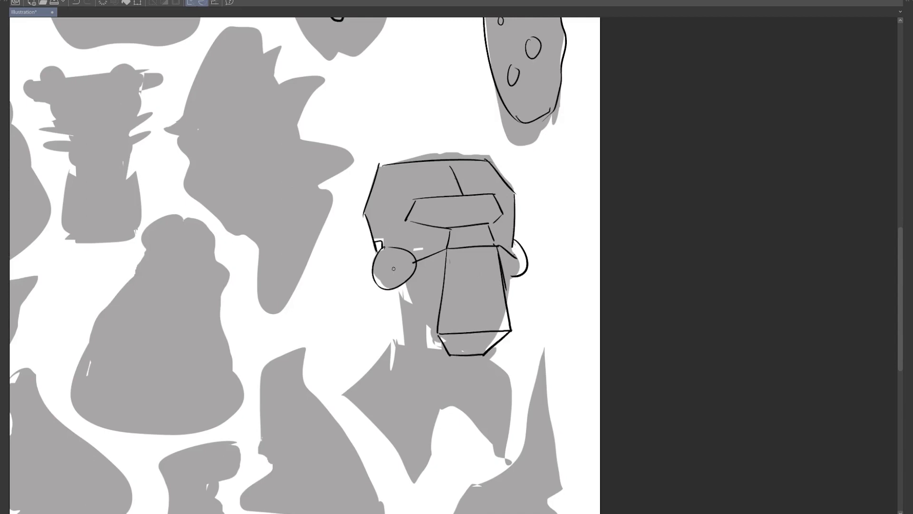
Divide the two round side bulges with curved lines, and draw the cheek and jaw edges running to the muzzle
left_click_drag(375, 276, 409, 262)
left_click_drag(515, 262, 524, 257)
mouse_move(394, 285)
left_mouse_down()
mouse_move(415, 322)
mouse_move(438, 332)
left_mouse_up()
mouse_move(396, 291)
left_mouse_down()
mouse_move(392, 344)
mouse_move(412, 309)
left_mouse_up()
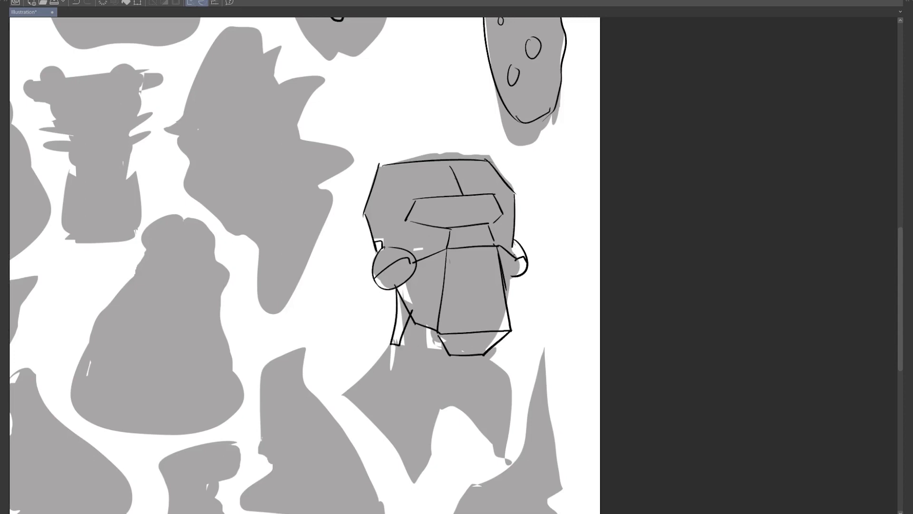
Add triangular facets to the sides of the blocky head and small circles inside both round bulges
left_click_drag(365, 213, 410, 218)
left_click_drag(380, 168, 406, 220)
left_click_drag(496, 173, 503, 215)
left_click_drag(401, 263, 386, 275)
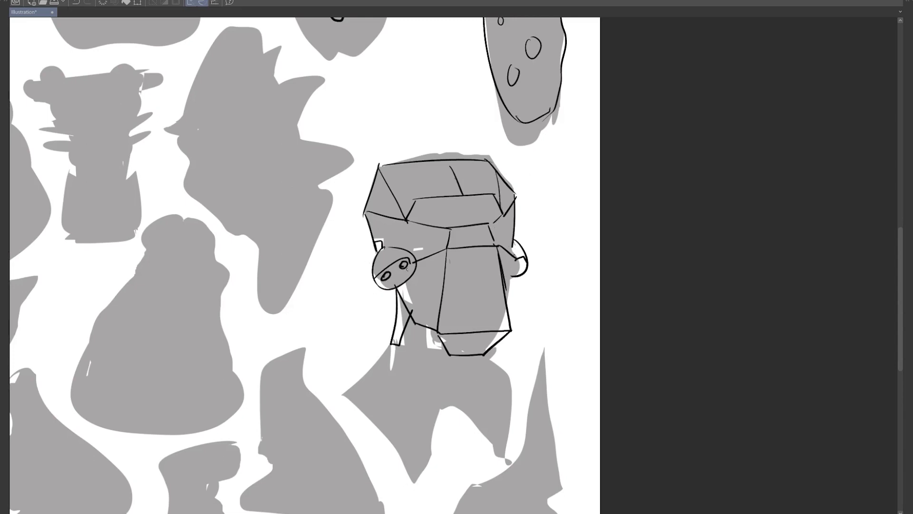
mouse_move(516, 261)
left_mouse_down()
mouse_move(525, 265)
mouse_move(514, 275)
left_mouse_up()
Draw the blocky creature's neck folds and a round shoulder knob, and outline its pointed two-part collar
left_click_drag(391, 341, 388, 370)
mouse_move(414, 322)
left_mouse_down()
mouse_move(423, 357)
mouse_move(434, 339)
mouse_move(434, 358)
mouse_move(395, 354)
mouse_move(449, 359)
mouse_move(447, 406)
left_mouse_up()
mouse_move(373, 367)
left_mouse_down()
mouse_move(343, 397)
mouse_move(418, 478)
mouse_move(440, 411)
mouse_move(454, 408)
mouse_move(498, 454)
left_mouse_up()
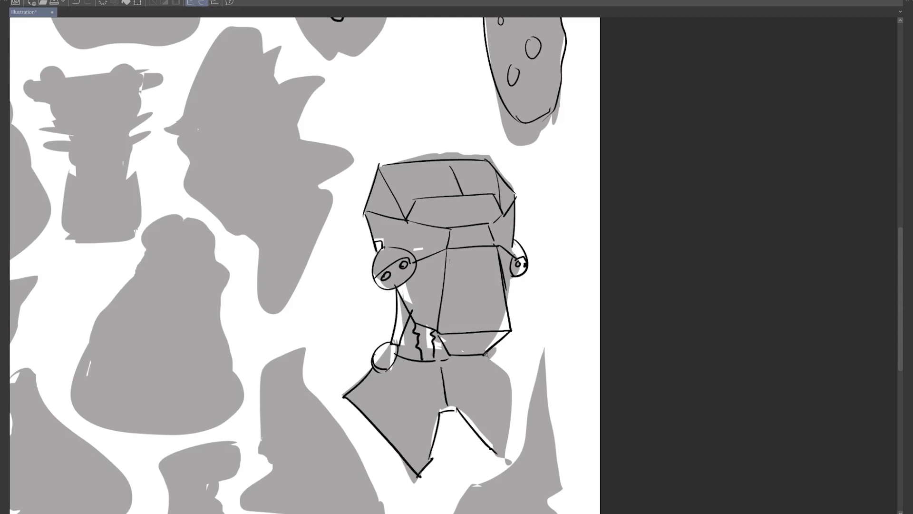
mouse_move(485, 355)
left_mouse_down()
mouse_move(517, 388)
mouse_move(498, 459)
left_mouse_up()
Draw the forehead, nose, frowning mouth, chin, and narrow eye of the spike-topped profile silhouette in the sheet's corner
left_click_drag(512, 318, 536, 168)
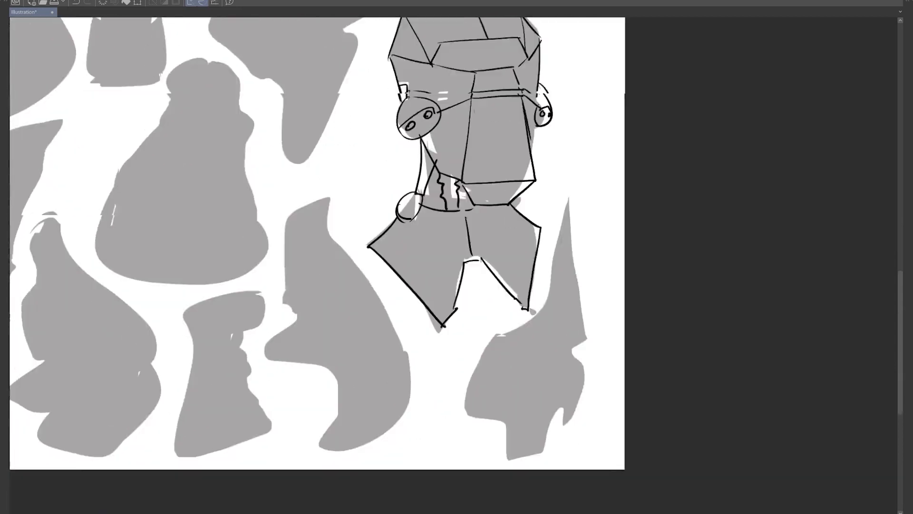
left_click_drag(492, 237, 452, 166)
mouse_move(461, 262)
left_mouse_down()
mouse_move(424, 339)
mouse_move(465, 346)
left_mouse_up()
mouse_move(440, 349)
left_mouse_down()
mouse_move(463, 368)
mouse_move(458, 381)
left_mouse_up()
left_click_drag(448, 297, 457, 313)
mouse_move(455, 316)
left_mouse_down()
mouse_move(444, 344)
mouse_move(474, 350)
mouse_move(444, 351)
left_mouse_up()
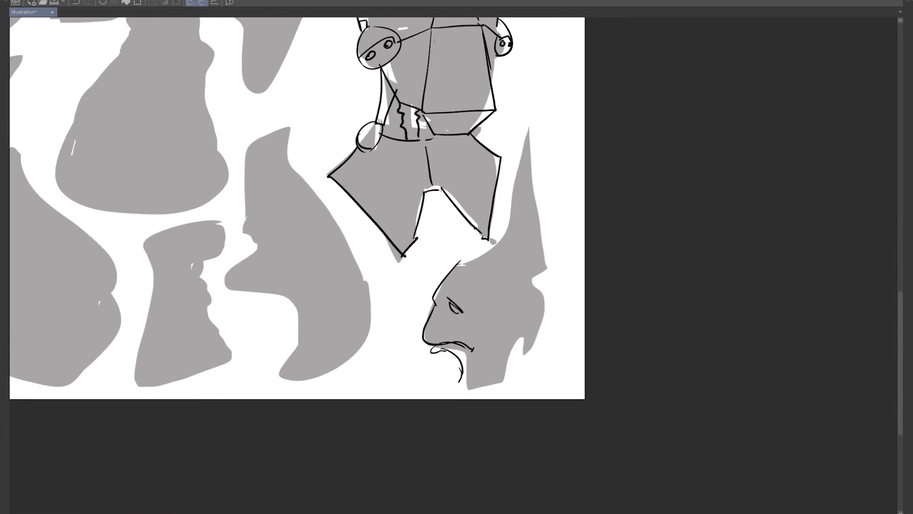
Add a heavy brow to the corner profile, and outline its tall pointed crest and jagged back of the head
left_click_drag(450, 306, 484, 302)
mouse_move(527, 333)
left_mouse_down()
mouse_move(525, 361)
mouse_move(527, 287)
left_mouse_up()
mouse_move(452, 269)
left_mouse_down()
mouse_move(505, 262)
mouse_move(506, 200)
mouse_move(528, 149)
mouse_move(519, 204)
mouse_move(539, 257)
mouse_move(536, 301)
left_mouse_up()
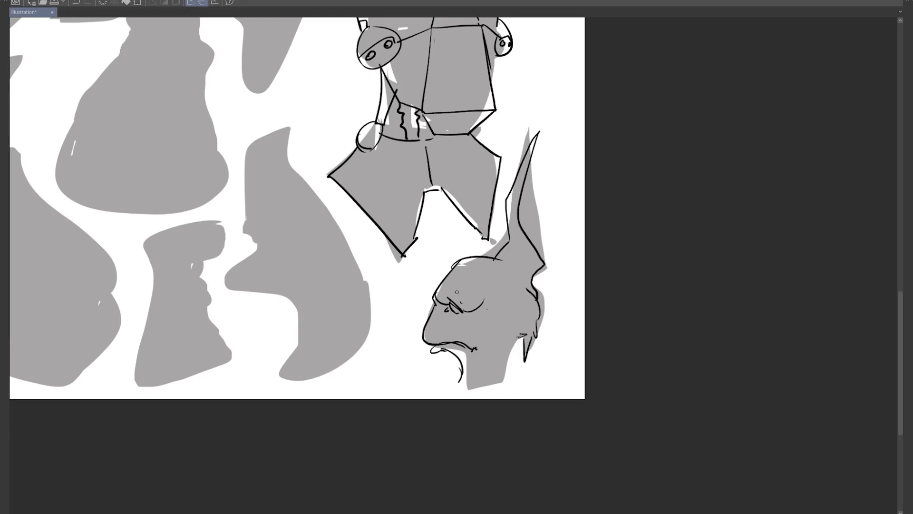
Outline the corner profile's neck with a rounded base and add slanted tendon lines
left_click_drag(459, 380, 464, 392)
mouse_move(520, 336)
left_mouse_down()
mouse_move(485, 381)
mouse_move(495, 379)
left_mouse_up()
left_click_drag(511, 352, 471, 391)
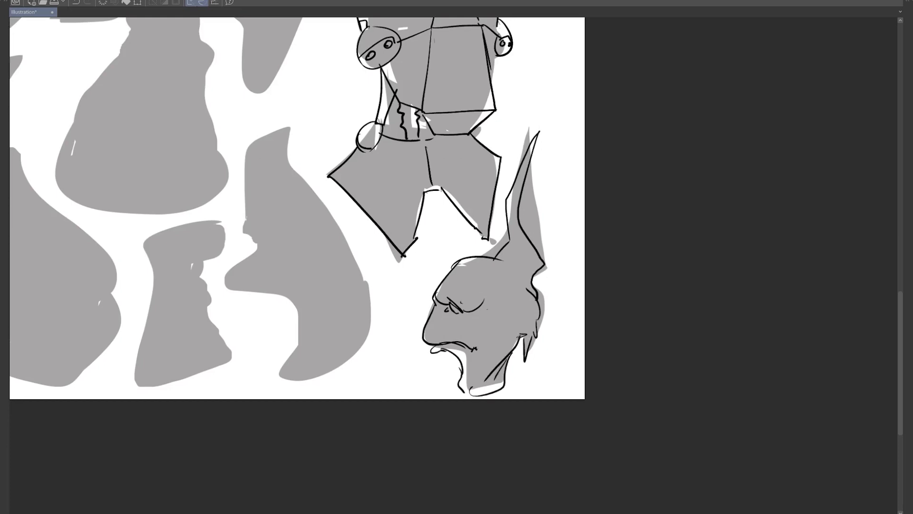
Darken the corner profile's eye and lower lip, and add a nostril, a cheek crease, and a small round ear
mouse_move(449, 305)
left_mouse_down()
mouse_move(454, 310)
mouse_move(434, 305)
left_mouse_up()
mouse_move(442, 350)
left_mouse_down()
mouse_move(462, 369)
mouse_move(476, 353)
left_mouse_up()
left_click_drag(455, 323, 464, 320)
mouse_move(466, 323)
left_mouse_down()
mouse_move(491, 326)
mouse_move(460, 323)
left_mouse_up()
mouse_move(517, 310)
left_mouse_down()
mouse_move(508, 319)
mouse_move(517, 321)
left_mouse_up()
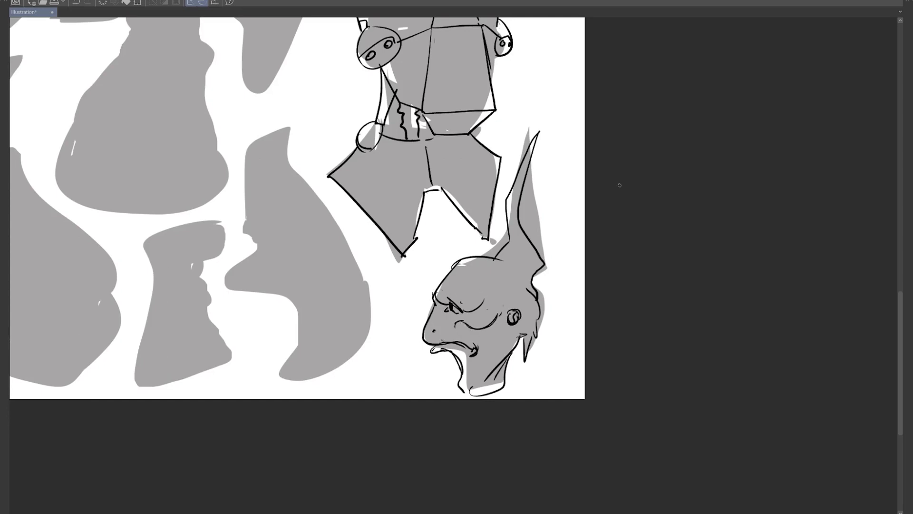
Outline the neighboring curved silhouette with a pointed head top, a jutting lower jaw, and a long sweeping neck
left_click_drag(587, 257, 690, 228)
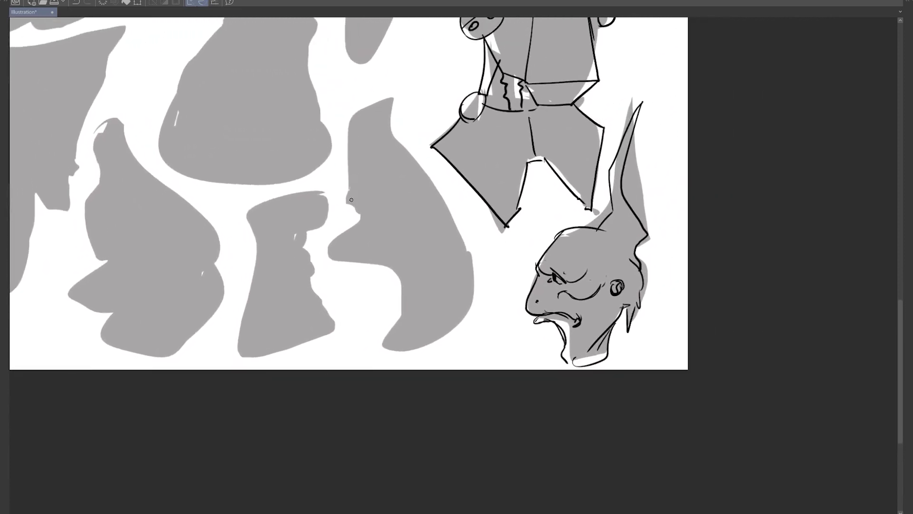
mouse_move(350, 186)
left_mouse_down()
mouse_move(347, 202)
mouse_move(362, 218)
mouse_move(327, 244)
mouse_move(333, 256)
left_mouse_up()
key("ctrl+z")
key("ctrl+z")
mouse_move(349, 203)
left_mouse_down()
mouse_move(376, 214)
mouse_move(332, 246)
mouse_move(333, 258)
mouse_move(407, 281)
mouse_move(406, 289)
mouse_move(351, 185)
mouse_move(352, 114)
mouse_move(403, 87)
mouse_move(391, 135)
mouse_move(476, 306)
mouse_move(473, 335)
left_mouse_up()
mouse_move(404, 279)
left_mouse_down()
mouse_move(384, 352)
mouse_move(474, 326)
left_mouse_up()
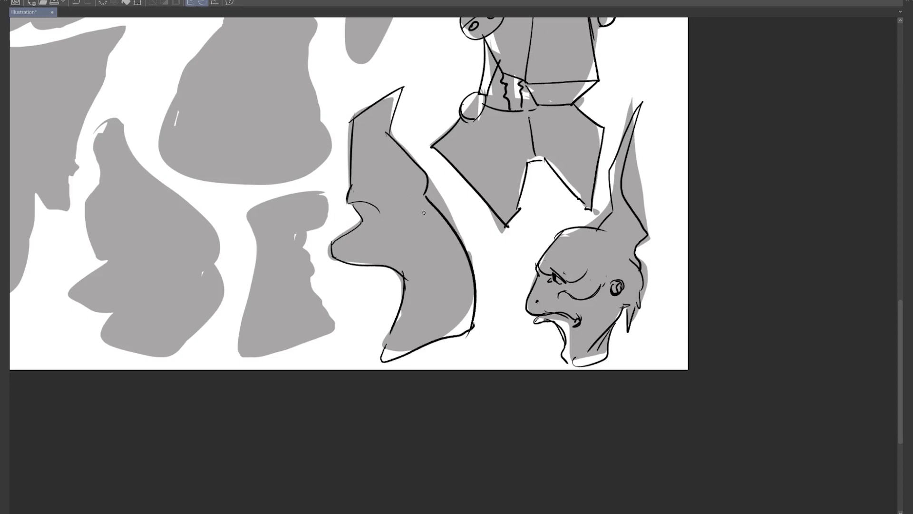
Draw a cluster of three dark eyes on the jutting-jawed creature, and add contour lines along its neck and pointed crest
mouse_move(405, 182)
left_mouse_down()
mouse_move(401, 188)
mouse_move(418, 177)
mouse_move(410, 191)
mouse_move(394, 165)
mouse_move(385, 185)
mouse_move(393, 168)
mouse_move(404, 187)
mouse_move(418, 183)
mouse_move(418, 176)
mouse_move(412, 195)
mouse_move(410, 174)
mouse_move(387, 186)
mouse_move(391, 162)
mouse_move(357, 182)
mouse_move(367, 190)
left_mouse_up()
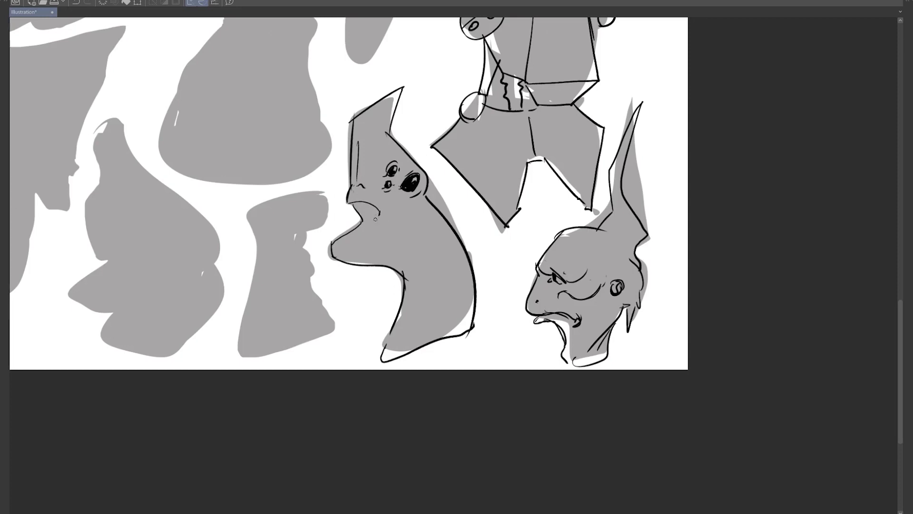
left_click_drag(431, 204, 416, 327)
left_click_drag(409, 284, 389, 347)
mouse_move(396, 98)
left_mouse_down()
mouse_move(380, 126)
mouse_move(392, 111)
left_mouse_up()
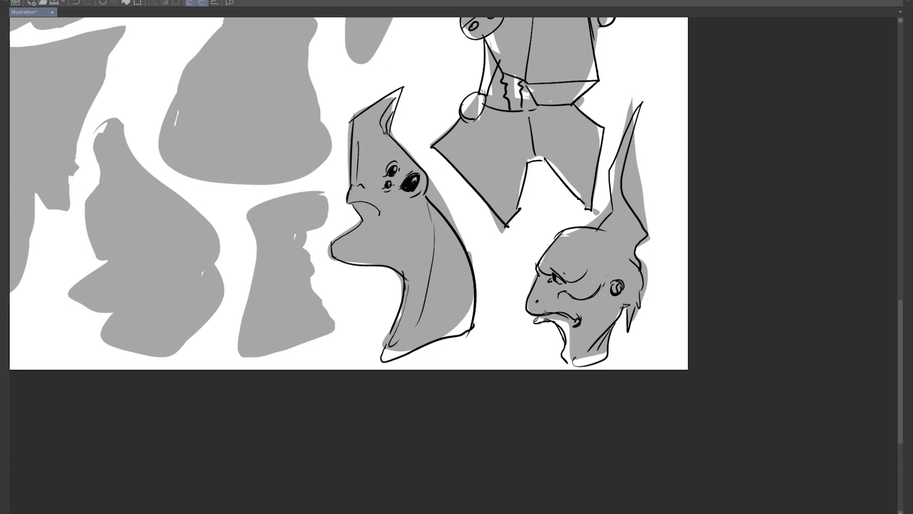
Outline the swept-back crest, rounded head, and bulging back of the broad silhouette at the sheet's opposite lower end
left_click_drag(393, 190, 694, 173)
left_click_drag(333, 191, 721, 265)
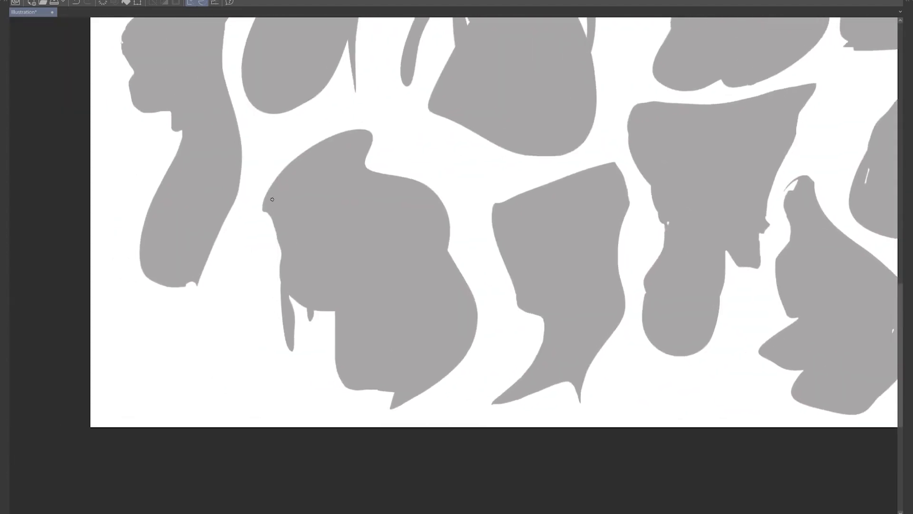
mouse_move(275, 181)
left_mouse_down()
mouse_move(265, 209)
mouse_move(278, 231)
mouse_move(356, 126)
mouse_move(366, 169)
mouse_move(439, 266)
mouse_move(372, 423)
left_mouse_up()
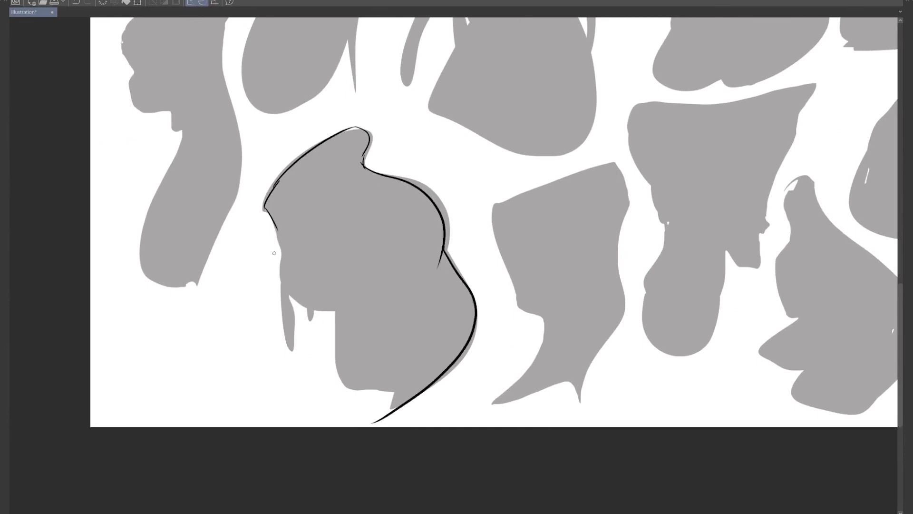
Draw the broad creature's jaw and two long hanging tusks, with ridge marks across both tusks
mouse_move(283, 248)
left_mouse_down()
mouse_move(294, 357)
mouse_move(282, 291)
mouse_move(318, 319)
left_mouse_up()
mouse_move(341, 281)
left_mouse_down()
mouse_move(352, 278)
mouse_move(358, 371)
left_mouse_up()
mouse_move(313, 318)
left_mouse_down()
mouse_move(334, 322)
mouse_move(345, 349)
left_mouse_up()
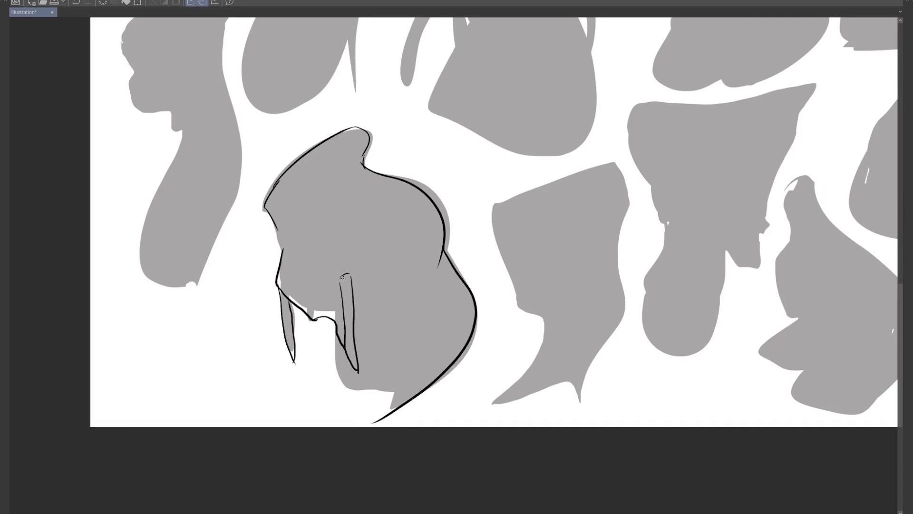
mouse_move(340, 280)
left_mouse_down()
mouse_move(352, 285)
mouse_move(356, 323)
left_mouse_up()
mouse_move(347, 332)
left_mouse_down()
mouse_move(354, 330)
mouse_move(356, 354)
left_mouse_up()
mouse_move(280, 307)
left_mouse_down()
mouse_move(291, 304)
mouse_move(295, 343)
left_mouse_up()
Draw the tusked creature's upper lip line and its two ringed eyes with dark pupils and brow creases
mouse_move(282, 255)
left_mouse_down()
mouse_move(330, 253)
mouse_move(352, 264)
mouse_move(285, 257)
mouse_move(302, 250)
left_mouse_up()
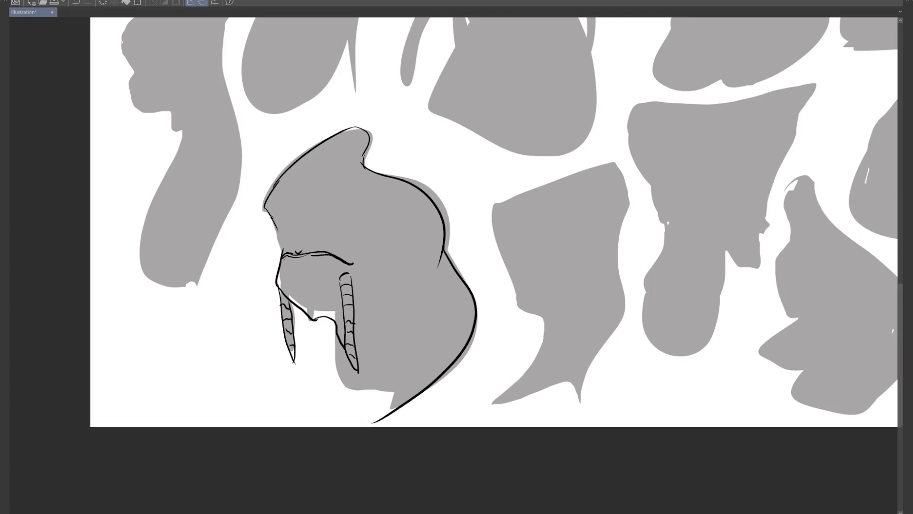
left_click_drag(274, 221, 282, 254)
mouse_move(330, 216)
left_mouse_down()
mouse_move(354, 223)
mouse_move(329, 230)
mouse_move(356, 215)
left_mouse_up()
mouse_move(356, 215)
left_mouse_down()
mouse_move(329, 227)
mouse_move(359, 215)
left_mouse_up()
mouse_move(328, 221)
left_mouse_down()
mouse_move(327, 234)
mouse_move(326, 220)
left_mouse_up()
left_click_drag(349, 204, 355, 215)
mouse_move(301, 203)
left_mouse_down()
mouse_move(307, 229)
mouse_move(319, 236)
left_mouse_up()
mouse_move(289, 204)
left_mouse_down()
mouse_move(285, 239)
mouse_move(356, 225)
mouse_move(347, 220)
mouse_move(335, 231)
mouse_move(349, 212)
mouse_move(358, 233)
left_mouse_up()
left_click_drag(273, 234, 279, 242)
mouse_move(275, 226)
left_mouse_down()
mouse_move(279, 241)
mouse_move(275, 232)
left_mouse_up()
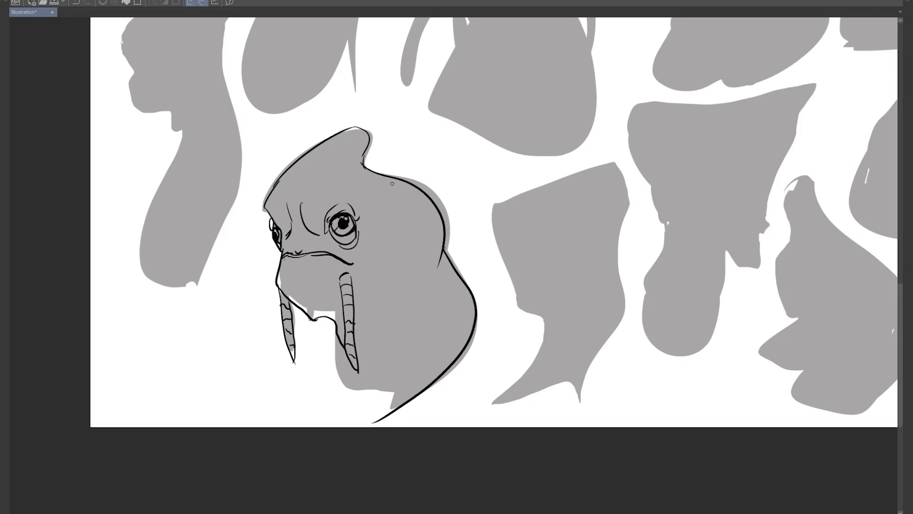
Add curved creases along the tusked creature's head crest and small spikes on its upper edge
left_click_drag(362, 143, 328, 191)
left_click_drag(364, 152, 346, 189)
left_click_drag(284, 188, 341, 137)
left_click_drag(295, 160, 300, 155)
left_click_drag(335, 134, 340, 129)
left_click_drag(326, 156, 356, 129)
left_click_drag(362, 130, 370, 131)
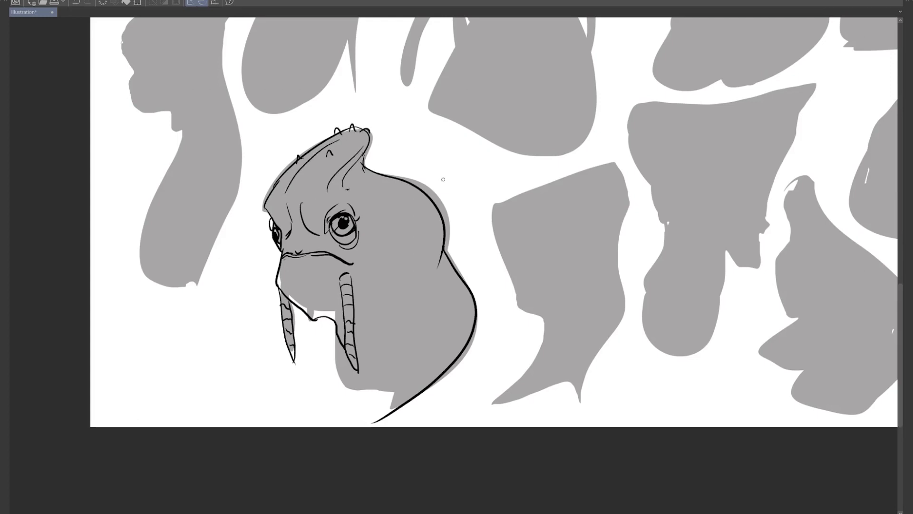
Close the tusked creature's throat outline, and add a neck crease and a small folded ear
left_click_drag(446, 255, 426, 292)
mouse_move(338, 340)
left_mouse_down()
mouse_move(346, 387)
mouse_move(380, 420)
left_mouse_up()
mouse_move(404, 236)
left_mouse_down()
mouse_move(428, 227)
mouse_move(414, 252)
mouse_move(426, 229)
left_mouse_up()
mouse_move(410, 241)
left_mouse_down()
mouse_move(412, 257)
mouse_move(421, 243)
left_mouse_up()
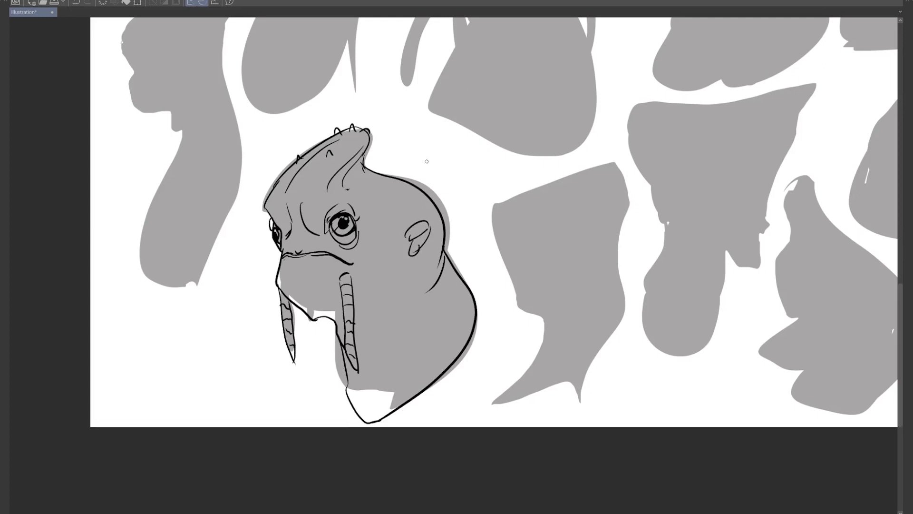
Draw the snout, narrow eye slit, and cheek line of the slender silhouette above, and outline its head top and pointed ear
left_click_drag(362, 163, 444, 320)
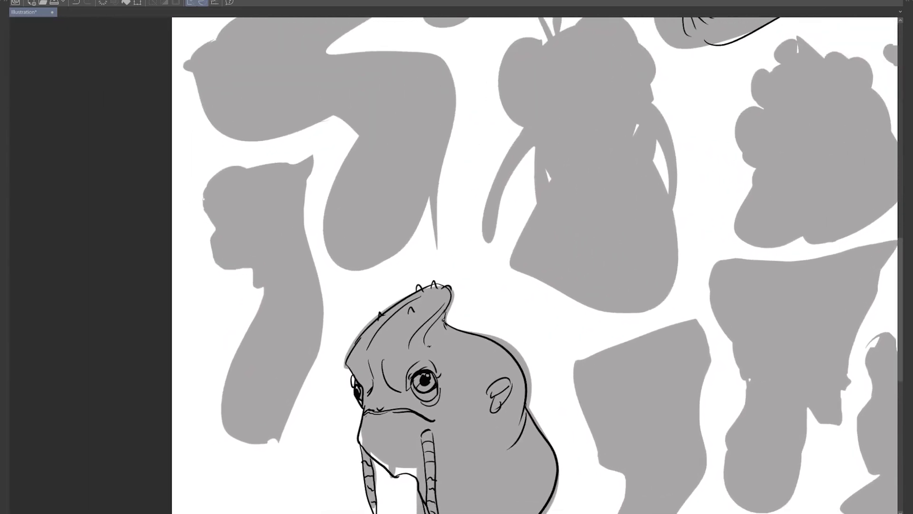
mouse_move(246, 165)
left_mouse_down()
mouse_move(205, 198)
mouse_move(251, 204)
mouse_move(210, 197)
mouse_move(222, 217)
mouse_move(211, 240)
mouse_move(221, 267)
left_mouse_up()
left_click_drag(235, 219, 278, 218)
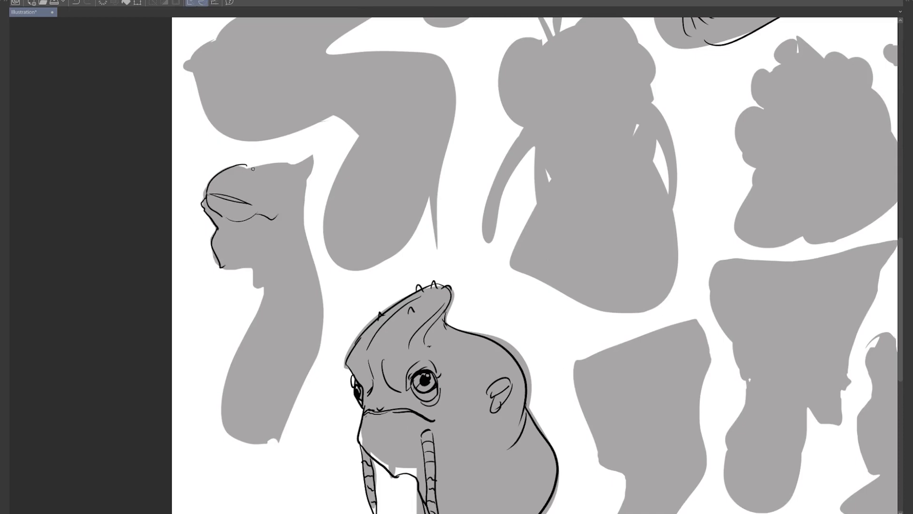
mouse_move(245, 168)
left_mouse_down()
mouse_move(314, 157)
mouse_move(304, 202)
left_mouse_up()
left_click_drag(311, 161, 297, 245)
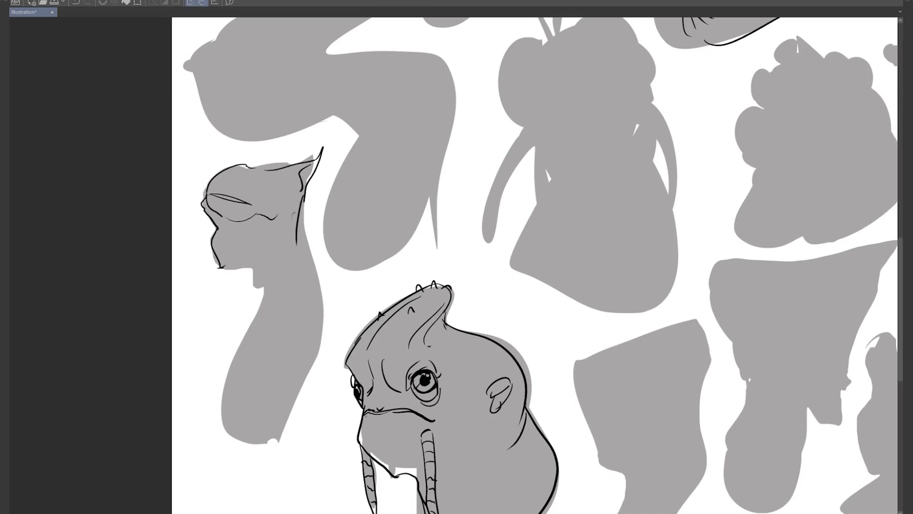
Outline the slender creature's jaw and long curved neck, and add its mouth line and large round eye with a slit pupil
left_click_drag(218, 268, 261, 305)
left_click_drag(301, 220, 282, 406)
left_click_drag(257, 310, 299, 371)
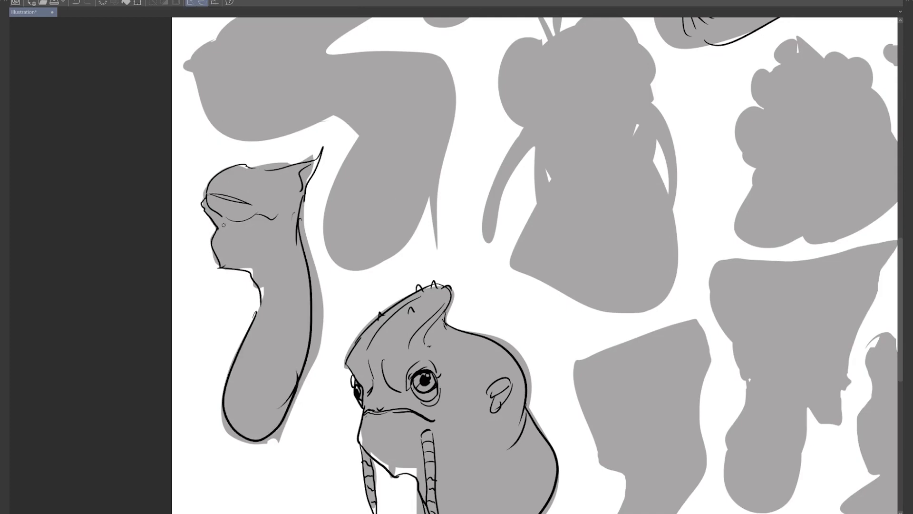
left_click_drag(203, 208, 228, 232)
left_click_drag(233, 198, 224, 198)
mouse_move(211, 193)
left_mouse_down()
mouse_move(227, 186)
mouse_move(259, 205)
mouse_move(215, 212)
left_mouse_up()
Draw a round eye with a small pupil and radiating wrinkles on the long-crested silhouette above
mouse_move(490, 230)
left_mouse_down()
mouse_move(81, 335)
mouse_move(376, 448)
mouse_move(417, 443)
left_mouse_up()
mouse_move(150, 253)
left_mouse_down()
mouse_move(197, 233)
mouse_move(185, 254)
left_mouse_up()
left_click_drag(176, 234, 170, 256)
left_click_drag(159, 259, 199, 277)
left_click_drag(201, 245, 202, 253)
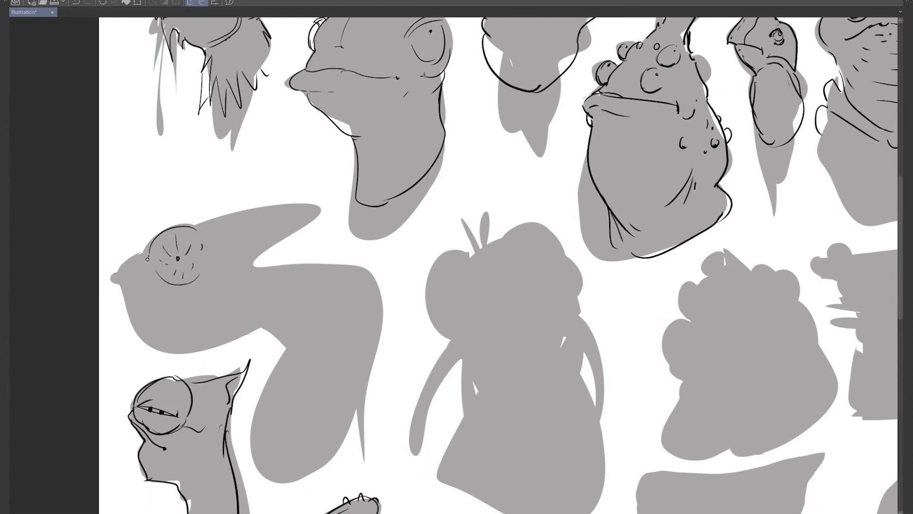
Draw the long-crested creature's snout tip and mouth line with its corner fold, and outline the rounded lower jaw
mouse_move(145, 251)
left_mouse_down()
mouse_move(118, 274)
mouse_move(180, 294)
left_mouse_up()
left_click_drag(180, 293, 204, 287)
left_click_drag(114, 275, 119, 285)
left_click_drag(122, 288, 193, 353)
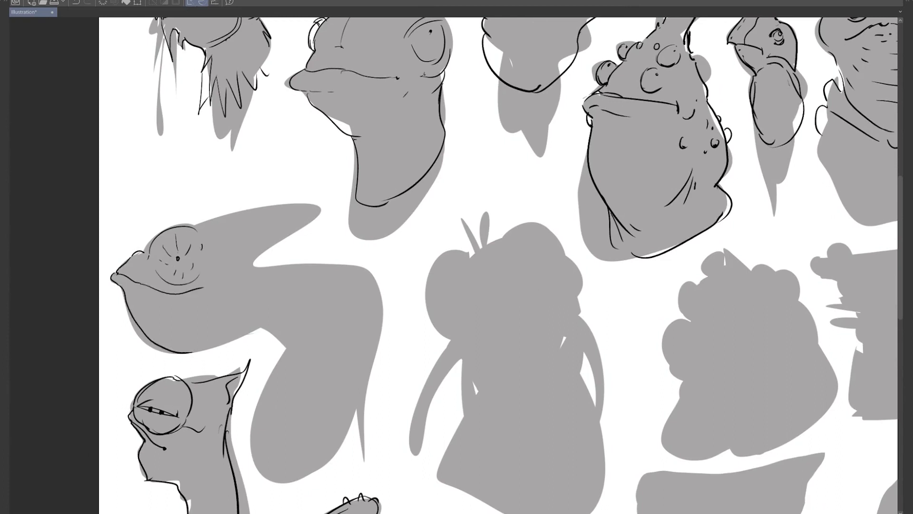
left_click_drag(203, 284, 205, 297)
Outline the creature's long backward crest with a ragged underside, the upper neck curve, and the throat edge
mouse_move(157, 258)
left_mouse_down()
mouse_move(153, 272)
mouse_move(207, 220)
mouse_move(327, 211)
mouse_move(300, 229)
left_mouse_up()
mouse_move(309, 227)
left_mouse_down()
mouse_move(267, 263)
mouse_move(306, 263)
mouse_move(365, 313)
left_mouse_up()
mouse_move(189, 353)
left_mouse_down()
mouse_move(268, 330)
mouse_move(275, 340)
left_mouse_up()
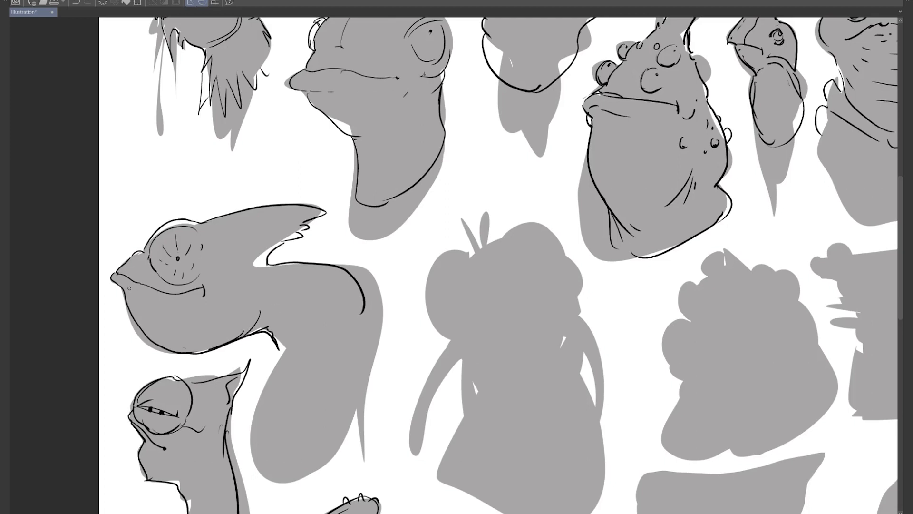
Add curved folds to the long-crested creature's throat pouch, strengthen its eye rim, and enlarge the dark pupil
mouse_move(136, 306)
left_mouse_down()
mouse_move(161, 343)
mouse_move(183, 348)
mouse_move(220, 323)
left_mouse_up()
left_click_drag(206, 261, 197, 279)
mouse_move(152, 270)
left_mouse_down()
mouse_move(191, 282)
mouse_move(200, 237)
mouse_move(181, 261)
left_mouse_up()
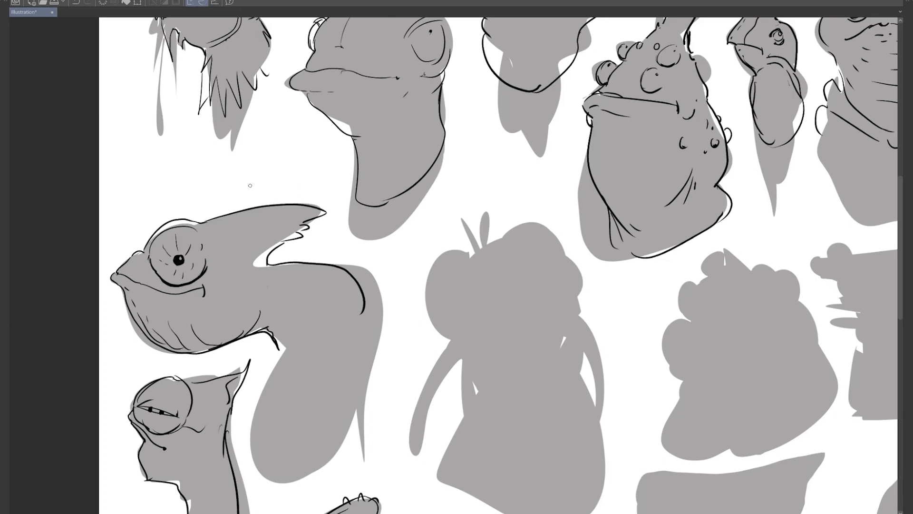
Add contour lines along the long-crested creature's backward crest and a small ear opening behind its cheek
left_click_drag(210, 237, 287, 216)
left_click_drag(221, 261, 262, 227)
left_click_drag(239, 274, 267, 230)
mouse_move(233, 282)
left_mouse_down()
mouse_move(236, 298)
mouse_move(243, 277)
left_mouse_up()
Ink a wide mouth curve and two bulging eye outlines on the silhouette with antennae and hanging side tentacles
mouse_move(388, 235)
left_mouse_down()
mouse_move(307, 232)
mouse_move(141, 78)
mouse_move(208, 194)
left_mouse_up()
scroll(366, 214, "down", 3)
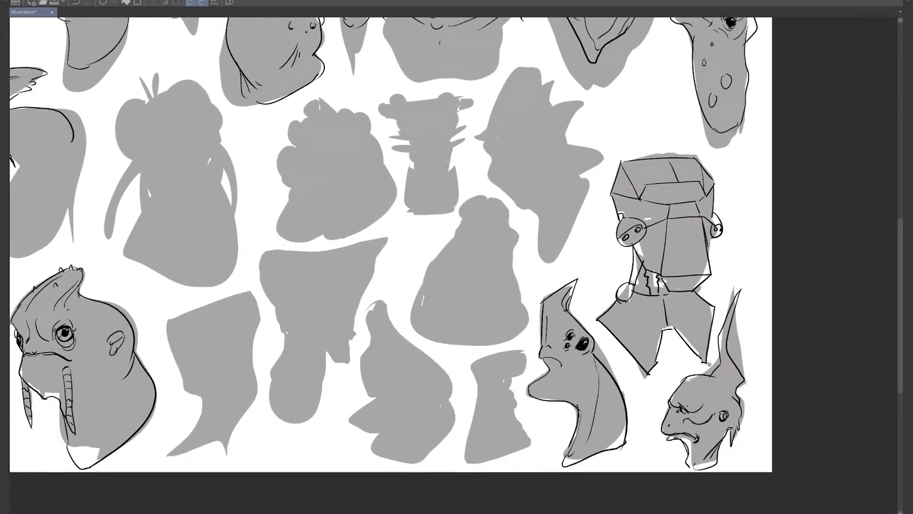
mouse_move(367, 214)
left_mouse_down()
mouse_move(471, 332)
mouse_move(461, 348)
mouse_move(455, 302)
left_mouse_up()
scroll(403, 230, "up", 3)
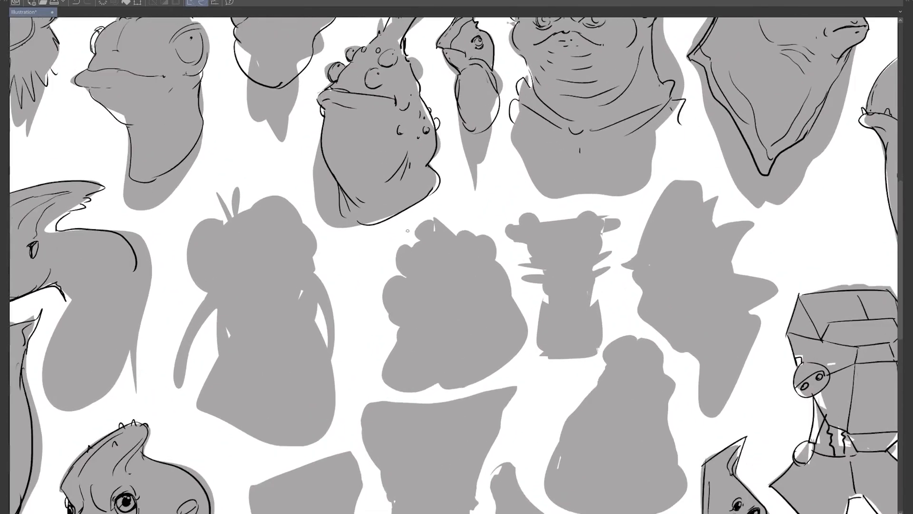
left_click_drag(381, 266, 418, 196)
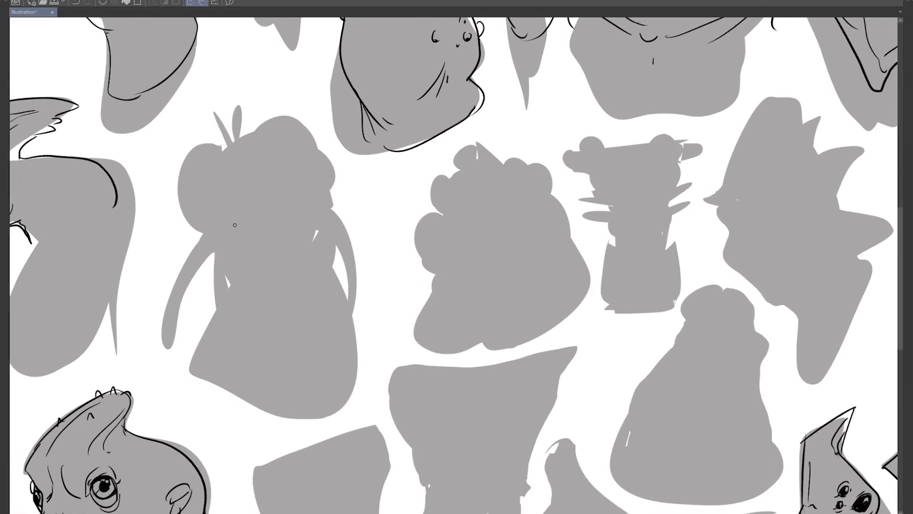
mouse_move(233, 227)
left_mouse_down()
mouse_move(275, 185)
mouse_move(324, 189)
left_mouse_up()
mouse_move(265, 130)
left_mouse_down()
mouse_move(296, 119)
mouse_move(314, 158)
left_mouse_up()
mouse_move(224, 157)
left_mouse_down()
mouse_move(208, 208)
mouse_move(189, 152)
mouse_move(204, 207)
left_mouse_up()
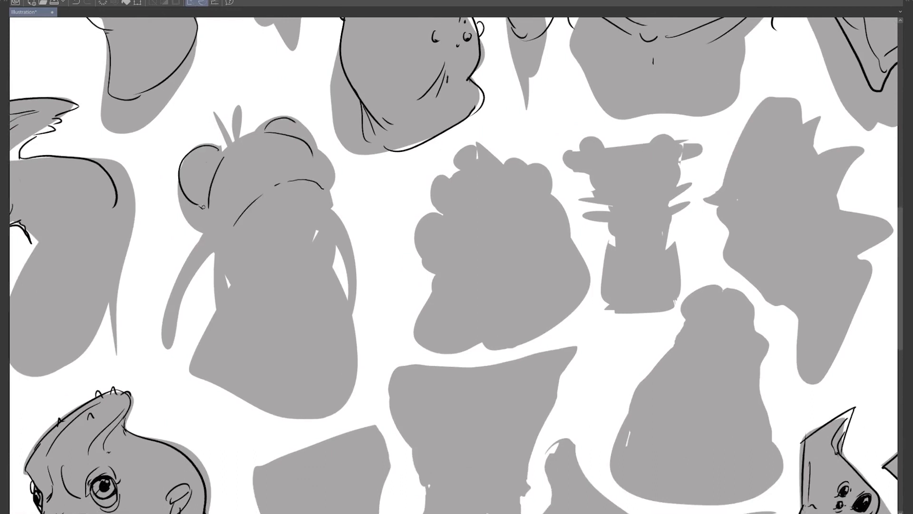
Add the far eye, cheek bulges and pupils to the tentacled creature, and draw its crown with two pointed antennae
left_click_drag(295, 121, 307, 146)
mouse_move(204, 208)
left_mouse_down()
mouse_move(196, 217)
mouse_move(205, 237)
mouse_move(216, 227)
mouse_move(231, 246)
left_mouse_up()
left_click_drag(328, 187, 334, 204)
mouse_move(310, 151)
left_mouse_down()
mouse_move(337, 160)
mouse_move(335, 183)
left_mouse_up()
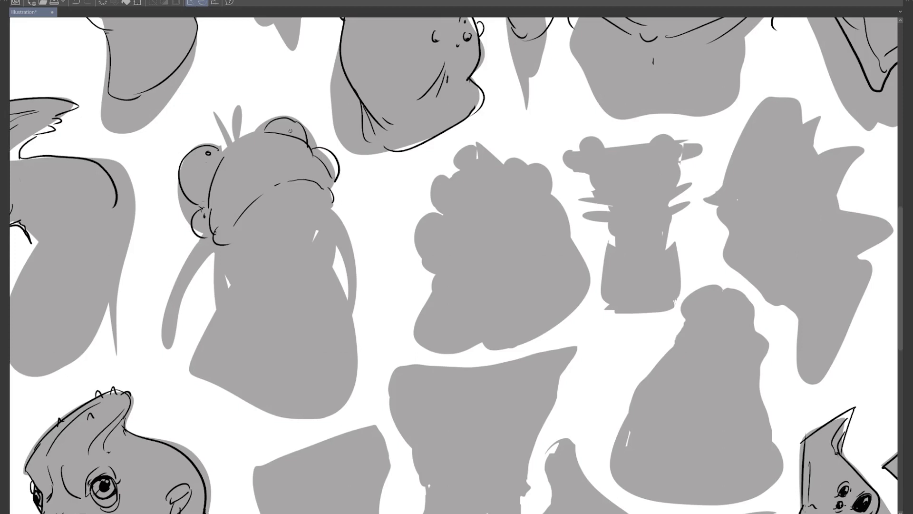
left_click_drag(226, 144, 261, 129)
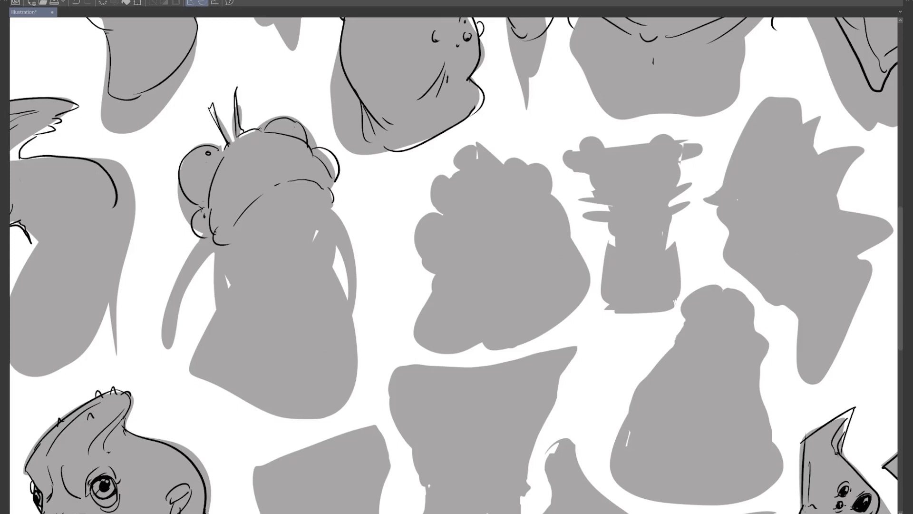
Draw chin creases and the near-side scalloped tentacle with its short inner feelers on the antennaed creature
left_click_drag(272, 219, 288, 206)
mouse_move(209, 234)
left_mouse_down()
mouse_move(165, 326)
mouse_move(171, 343)
mouse_move(185, 296)
mouse_move(214, 255)
mouse_move(207, 303)
left_mouse_up()
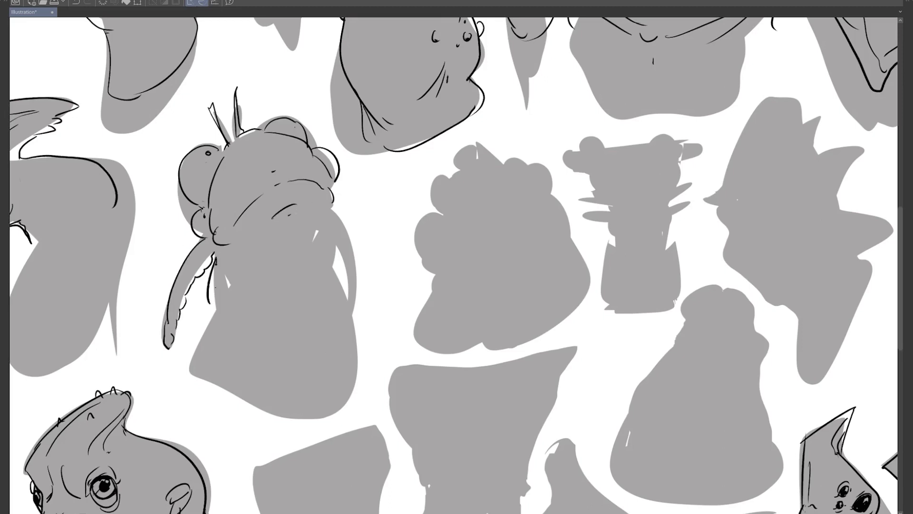
left_click_drag(223, 269, 220, 297)
left_click_drag(218, 251, 237, 287)
Ink the antennaed creature's far-side tentacle and outline its tapered, pointed torso
mouse_move(334, 204)
left_mouse_down()
mouse_move(322, 267)
mouse_move(349, 254)
mouse_move(354, 286)
left_mouse_up()
left_click_drag(339, 235, 348, 295)
left_click_drag(331, 252, 338, 282)
left_click_drag(348, 278, 344, 353)
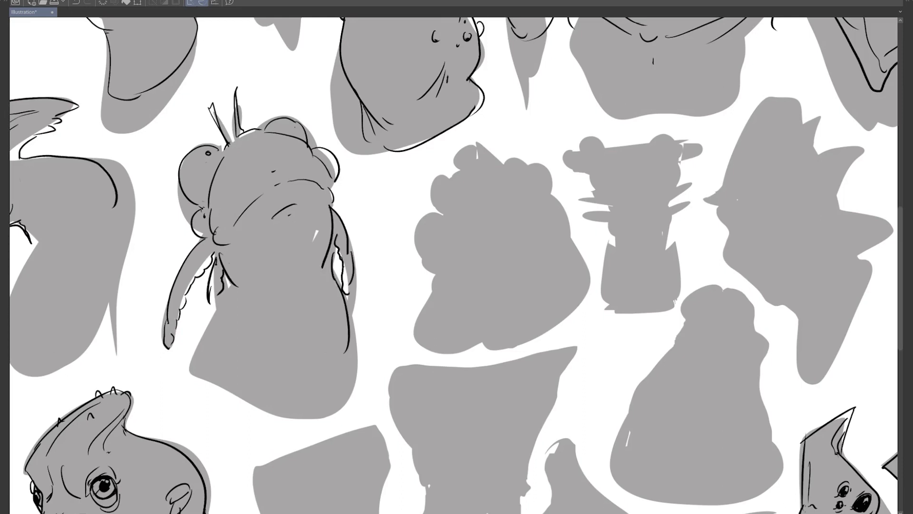
mouse_move(232, 281)
left_mouse_down()
mouse_move(199, 360)
mouse_move(345, 350)
left_mouse_up()
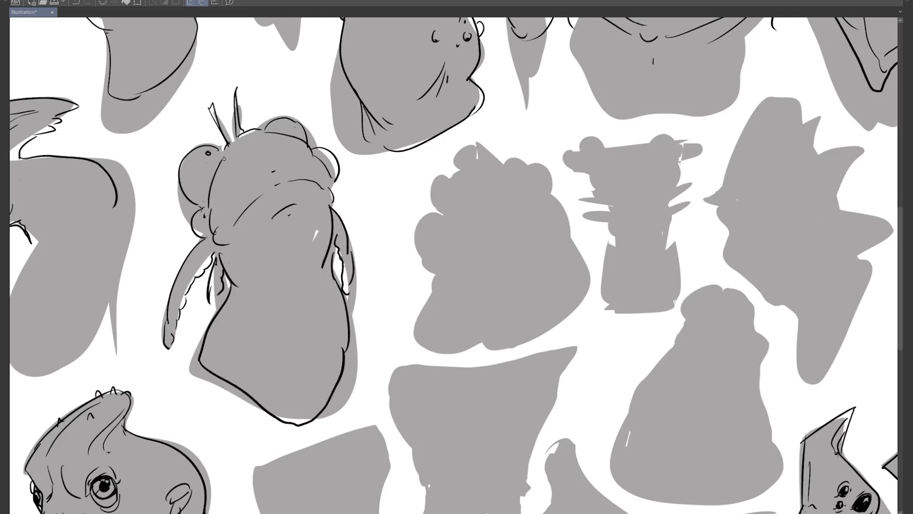
Detail the antennaed creature's face with wrinkles along its edges, a raised middle lip and small marks around the mouth
left_click_drag(229, 145, 215, 212)
left_click_drag(238, 219, 230, 231)
left_click_drag(317, 180, 324, 195)
left_click_drag(267, 183, 290, 176)
left_click_drag(267, 186, 259, 197)
mouse_move(285, 181)
left_mouse_down()
mouse_move(299, 179)
mouse_move(281, 182)
left_mouse_up()
left_click_drag(274, 185, 266, 191)
left_click(288, 190)
Add a throat centre line, a curved throat fold, and central and diagonal chest creases to the antennaed creature
mouse_move(291, 223)
left_mouse_down()
mouse_move(305, 295)
mouse_move(308, 281)
left_mouse_up()
left_click_drag(303, 274, 314, 266)
left_click_drag(240, 265, 267, 283)
mouse_move(323, 261)
left_mouse_down()
mouse_move(311, 278)
mouse_move(300, 400)
left_mouse_up()
left_click_drag(215, 345, 269, 379)
left_click_drag(340, 362, 315, 385)
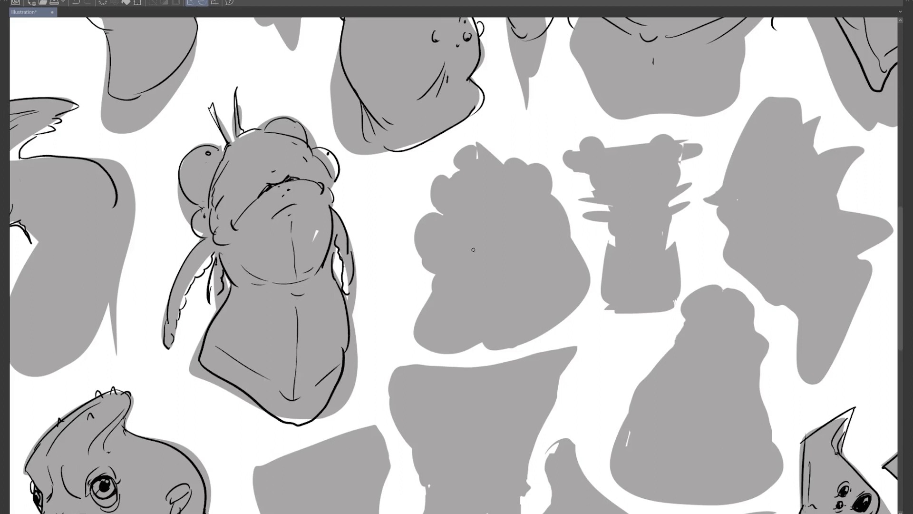
Draw upright eye stalks, a flat brow line and a ridged snout with nostril slits on the small spiky silhouette
left_click_drag(447, 247, 293, 238)
left_click_drag(459, 264, 418, 245)
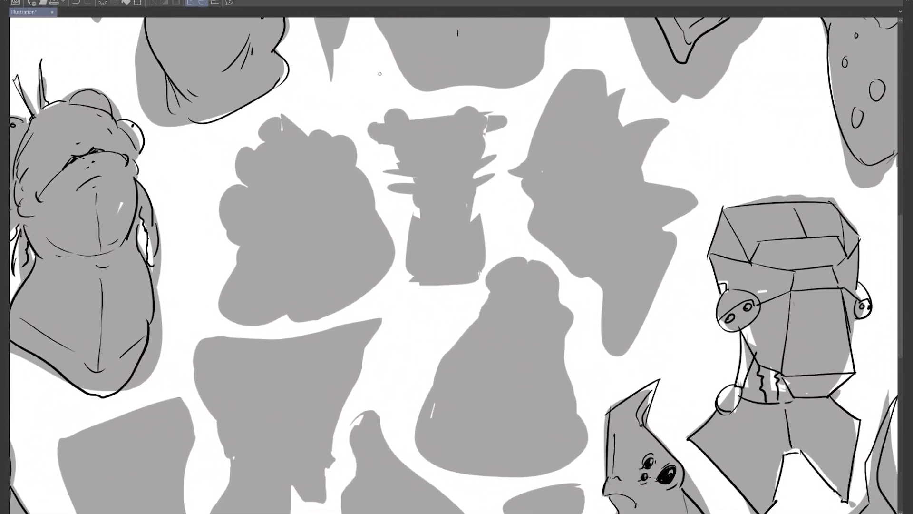
mouse_move(390, 126)
left_mouse_down()
mouse_move(406, 132)
mouse_move(392, 132)
mouse_move(396, 141)
mouse_move(413, 140)
mouse_move(466, 111)
mouse_move(454, 137)
mouse_move(449, 113)
mouse_move(418, 162)
left_mouse_up()
key("ctrl+z")
mouse_move(433, 116)
left_mouse_down()
mouse_move(449, 161)
mouse_move(445, 140)
mouse_move(458, 159)
mouse_move(430, 176)
mouse_move(446, 177)
left_mouse_up()
key("ctrl+z")
mouse_move(394, 139)
left_mouse_down()
mouse_move(390, 155)
mouse_move(415, 172)
left_mouse_up()
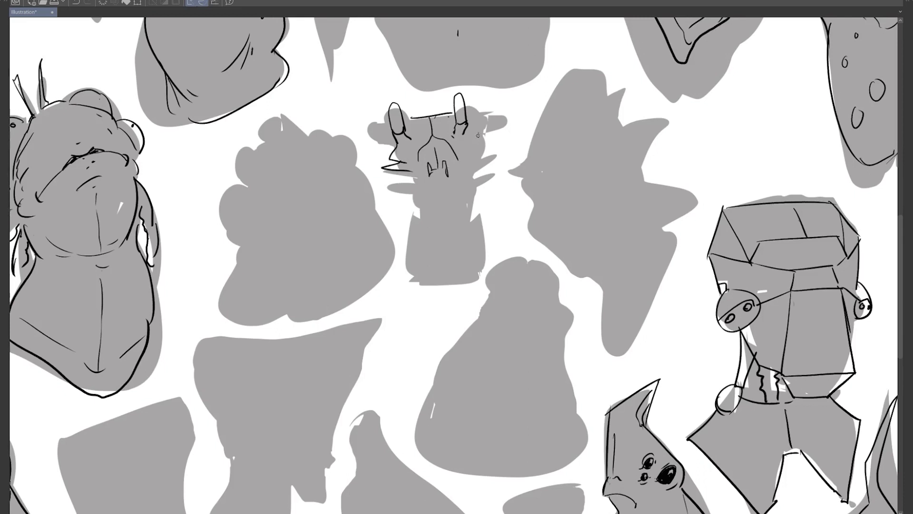
Outline the side lobes and jagged cheek edges of the small stalk-eyed creature's head
left_click_drag(477, 134, 481, 153)
mouse_move(397, 111)
left_mouse_down()
mouse_move(386, 113)
mouse_move(395, 146)
left_mouse_up()
mouse_move(463, 117)
left_mouse_down()
mouse_move(485, 106)
mouse_move(479, 135)
left_mouse_up()
Ink the stalk-eyed creature's jaw spikes and narrow ridged neck, ending in a V-shaped collar with a rounded base
mouse_move(438, 171)
left_mouse_down()
mouse_move(439, 183)
mouse_move(469, 168)
mouse_move(412, 219)
mouse_move(410, 274)
left_mouse_up()
mouse_move(417, 217)
left_mouse_down()
mouse_move(454, 238)
mouse_move(476, 214)
mouse_move(431, 291)
mouse_move(449, 289)
left_mouse_up()
mouse_move(471, 172)
left_mouse_down()
mouse_move(488, 163)
mouse_move(494, 173)
left_mouse_up()
mouse_move(415, 184)
left_mouse_down()
mouse_move(396, 181)
mouse_move(407, 195)
left_mouse_up()
mouse_move(424, 200)
left_mouse_down()
mouse_move(460, 208)
mouse_move(442, 250)
left_mouse_up()
left_click_drag(466, 214, 443, 250)
Add pupils to both eye stalks and reinforce the jagged cheek edge of the small spiky creature
left_click_drag(397, 108, 398, 113)
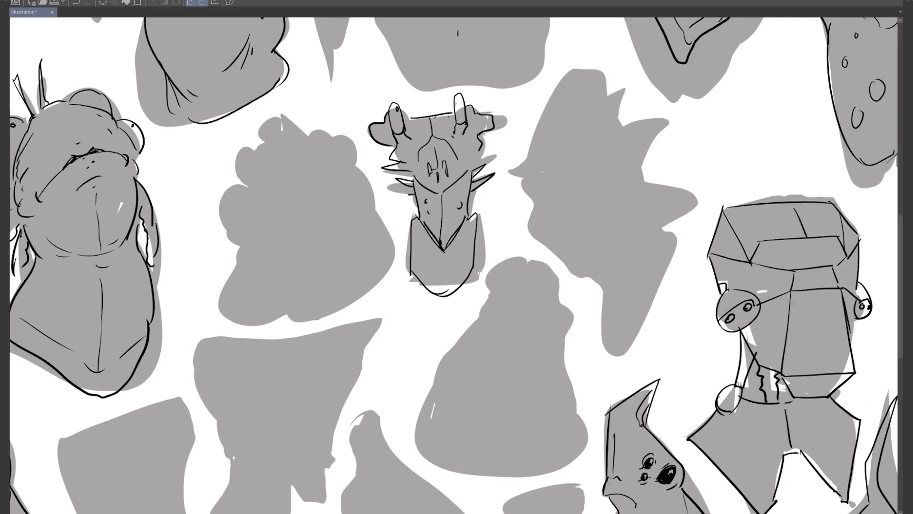
left_click_drag(460, 101, 461, 105)
left_click_drag(487, 145, 479, 157)
left_click_drag(490, 155, 481, 164)
Outline the tall head, snout horn, mouth line and protruding eye stalk on the large silhouette with back spikes
left_click_drag(537, 237, 463, 351)
scroll(552, 251, "down", 3)
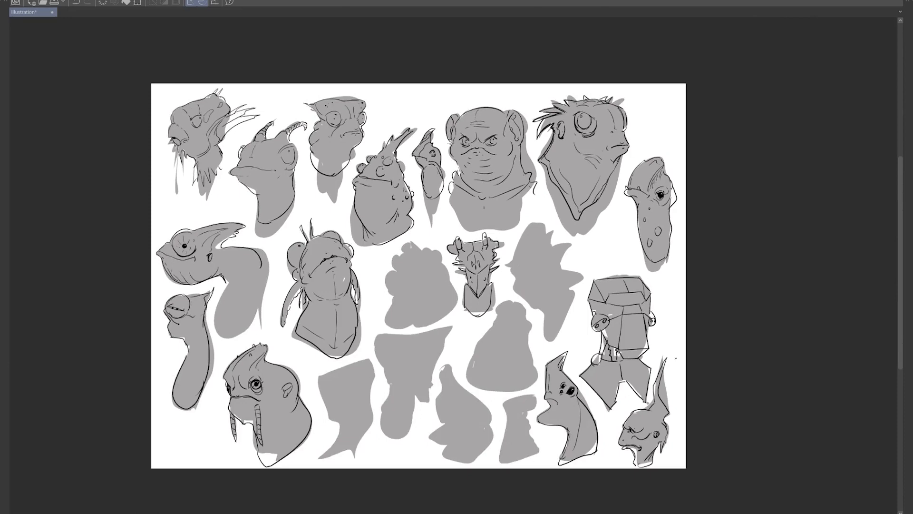
scroll(668, 349, "up", 3)
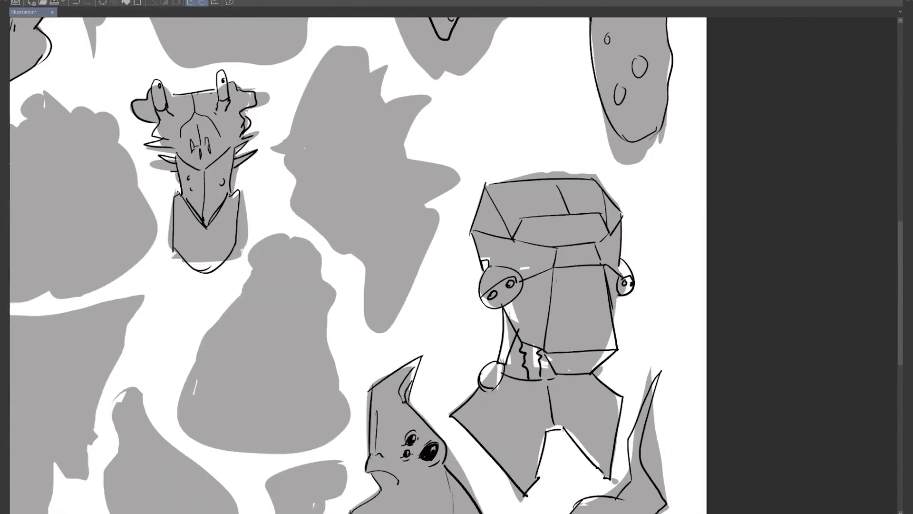
left_click_drag(487, 220, 470, 268)
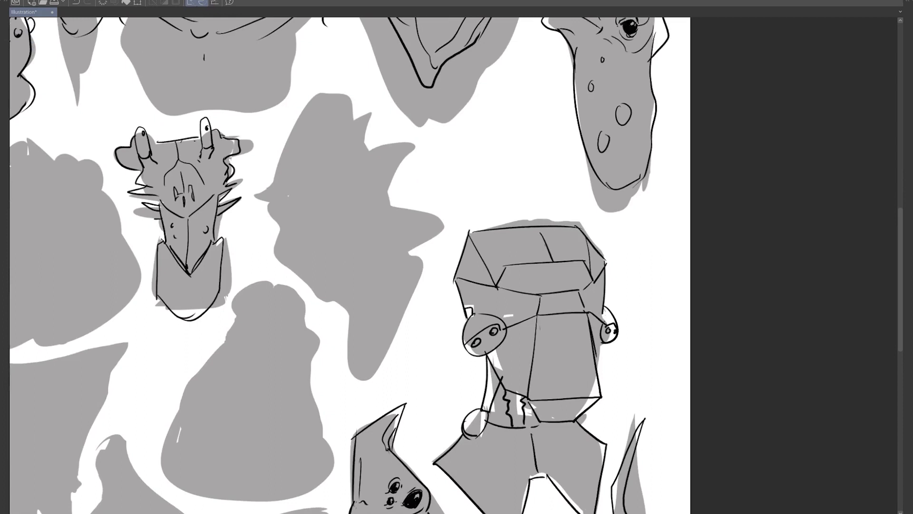
left_click_drag(269, 204, 358, 216)
mouse_move(359, 158)
left_mouse_down()
mouse_move(413, 142)
mouse_move(421, 155)
mouse_move(391, 196)
left_mouse_up()
mouse_move(271, 171)
left_mouse_down()
mouse_move(254, 194)
mouse_move(267, 194)
mouse_move(320, 96)
mouse_move(356, 121)
mouse_move(365, 151)
left_mouse_up()
left_click_drag(352, 211, 350, 223)
left_click_drag(392, 192, 389, 204)
left_click_drag(363, 189, 389, 200)
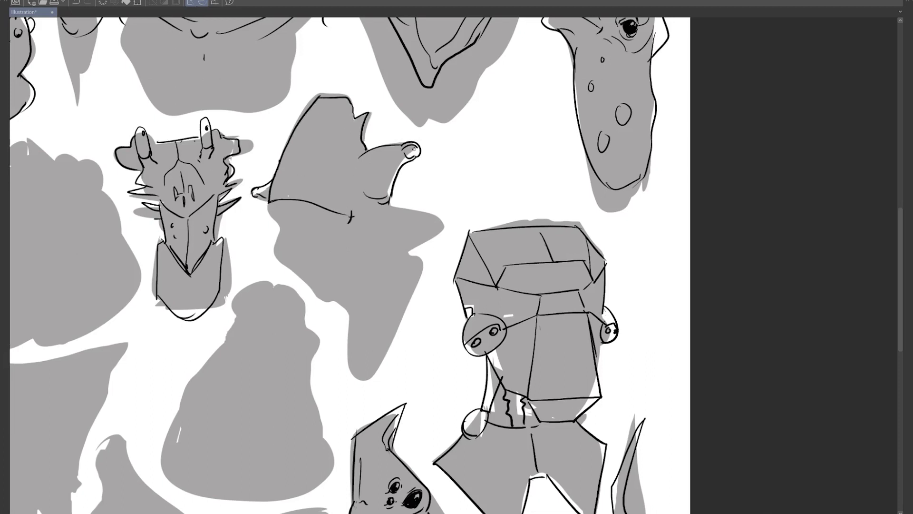
Add a pupil to the horn-snouted creature's stalked eye, and draw its rear spike and lumpy lower jaw
left_click_drag(414, 149, 409, 152)
mouse_move(393, 189)
left_mouse_down()
mouse_move(385, 209)
mouse_move(437, 227)
mouse_move(427, 243)
left_mouse_up()
left_click_drag(278, 227, 265, 257)
left_click_drag(269, 203, 270, 214)
mouse_move(274, 211)
left_mouse_down()
mouse_move(295, 208)
mouse_move(280, 256)
mouse_move(295, 267)
left_mouse_up()
mouse_move(291, 246)
left_mouse_down()
mouse_move(297, 259)
mouse_move(311, 261)
left_mouse_up()
Add a nostril and crest crease to the horn-snouted creature, and outline its neck with throat folds and curled tip
left_click_drag(280, 196, 288, 195)
left_click_drag(354, 122, 343, 159)
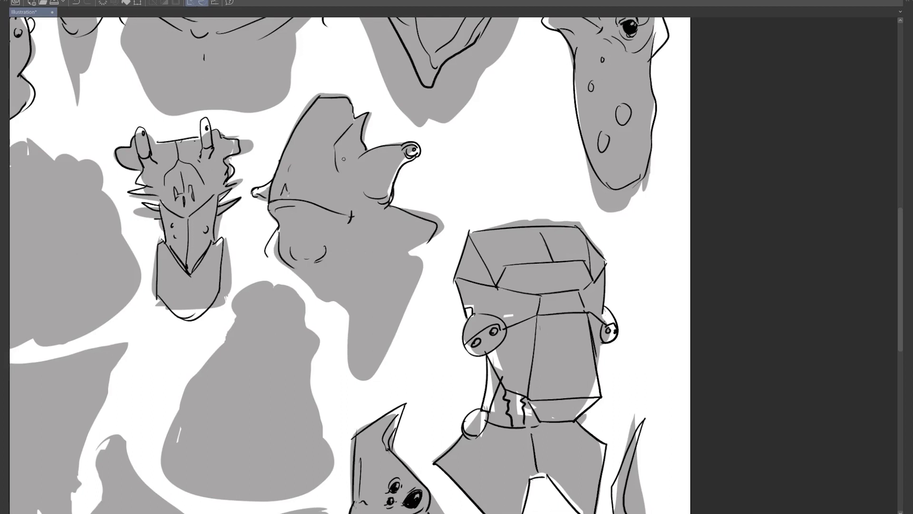
left_click_drag(427, 238, 344, 350)
mouse_move(287, 272)
left_mouse_down()
mouse_move(328, 320)
mouse_move(336, 353)
mouse_move(360, 343)
left_mouse_up()
mouse_move(376, 280)
left_mouse_down()
mouse_move(333, 299)
mouse_move(312, 296)
left_mouse_up()
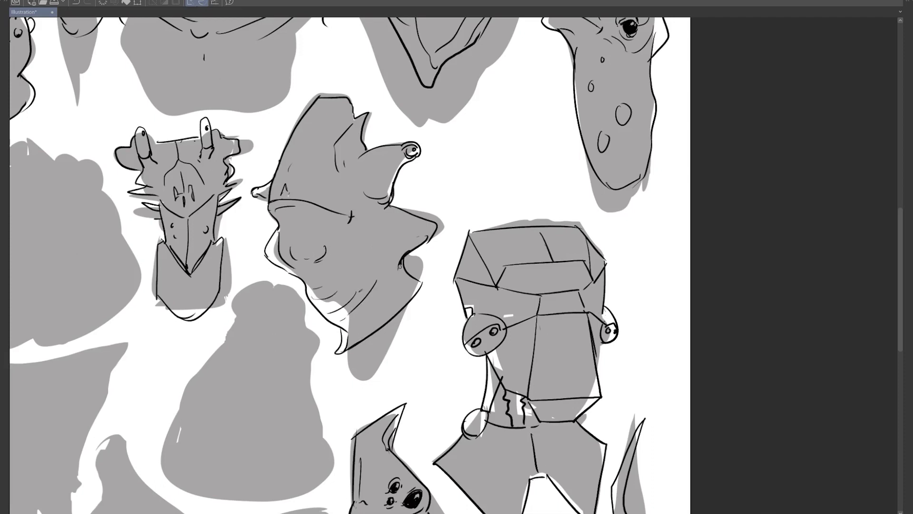
Thicken the horn-snouted creature's contours around its spikes and jaw, and dot small spots on its tall head
left_click_drag(406, 262, 401, 271)
left_click_drag(389, 206, 385, 211)
left_click_drag(275, 198, 298, 200)
left_click(303, 120)
left_click(308, 123)
left_click_drag(402, 161, 390, 194)
left_click_drag(426, 233, 409, 251)
left_click_drag(271, 248, 292, 270)
Draw the head, downturned mouth, round eye and sloping body sides on the pear-shaped silhouette
left_click_drag(477, 285, 602, 118)
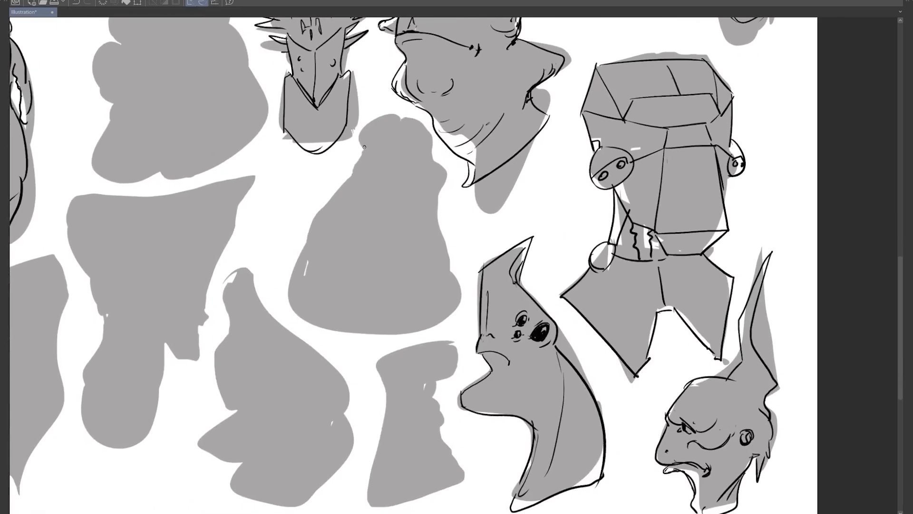
mouse_move(364, 147)
left_mouse_down()
mouse_move(387, 117)
mouse_move(426, 125)
mouse_move(431, 163)
mouse_move(383, 178)
left_mouse_up()
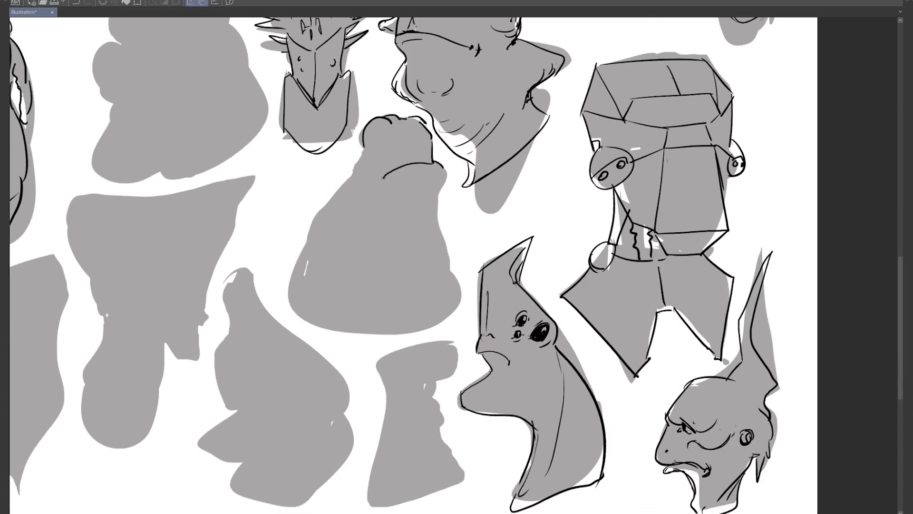
left_click_drag(364, 143, 296, 284)
left_click_drag(438, 170, 451, 304)
mouse_move(364, 136)
left_mouse_down()
mouse_move(370, 128)
mouse_move(368, 147)
mouse_move(381, 149)
mouse_move(384, 134)
mouse_move(376, 139)
left_mouse_up()
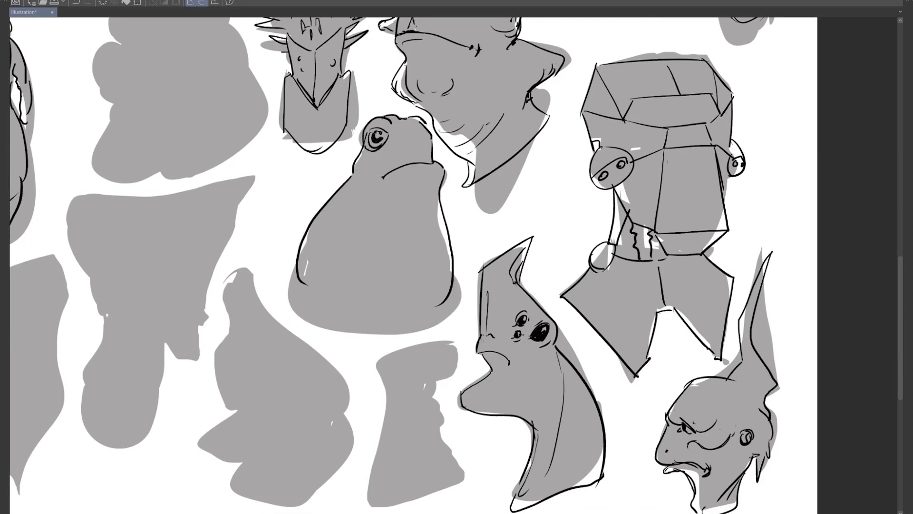
Detail the toad-like creature's face with lips, nostril, eyelids and far eye, and mark rounded patches along its body
mouse_move(428, 123)
left_mouse_down()
mouse_move(434, 142)
mouse_move(423, 150)
left_mouse_up()
left_click_drag(421, 156, 430, 181)
mouse_move(348, 184)
left_mouse_down()
mouse_move(326, 215)
mouse_move(317, 271)
left_mouse_up()
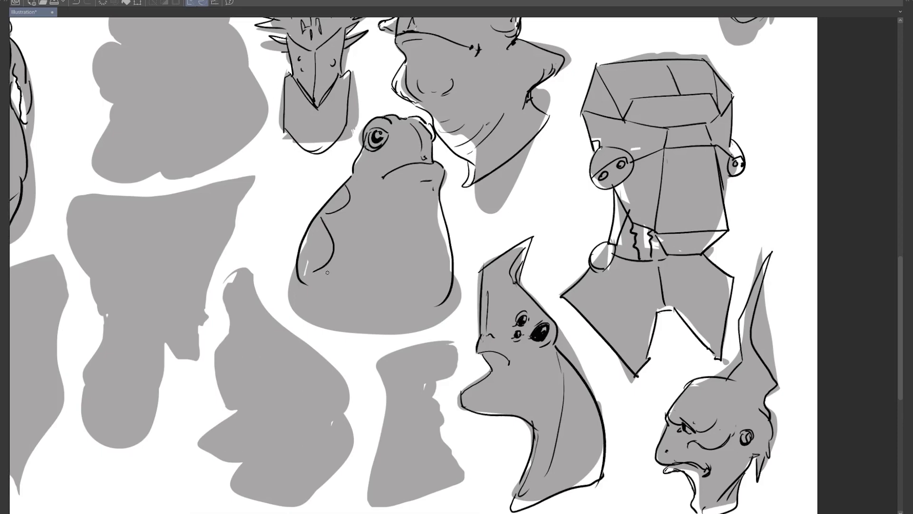
mouse_move(385, 165)
left_mouse_down()
mouse_move(388, 188)
mouse_move(405, 163)
left_mouse_up()
left_click_drag(391, 185, 433, 173)
mouse_move(389, 136)
left_mouse_down()
mouse_move(394, 118)
mouse_move(379, 152)
left_mouse_up()
left_click_drag(419, 121, 434, 146)
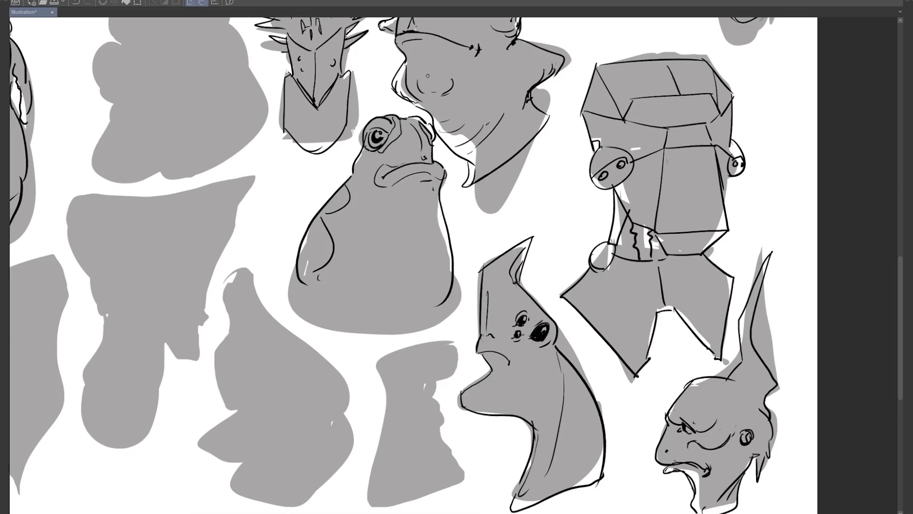
Add small bumps, body spots, and throat and belly creases to the toad-like creature
left_click_drag(360, 164, 355, 178)
left_click_drag(370, 123, 376, 127)
mouse_move(433, 207)
left_mouse_down()
mouse_move(431, 290)
mouse_move(448, 285)
left_mouse_up()
left_click_drag(396, 237, 439, 243)
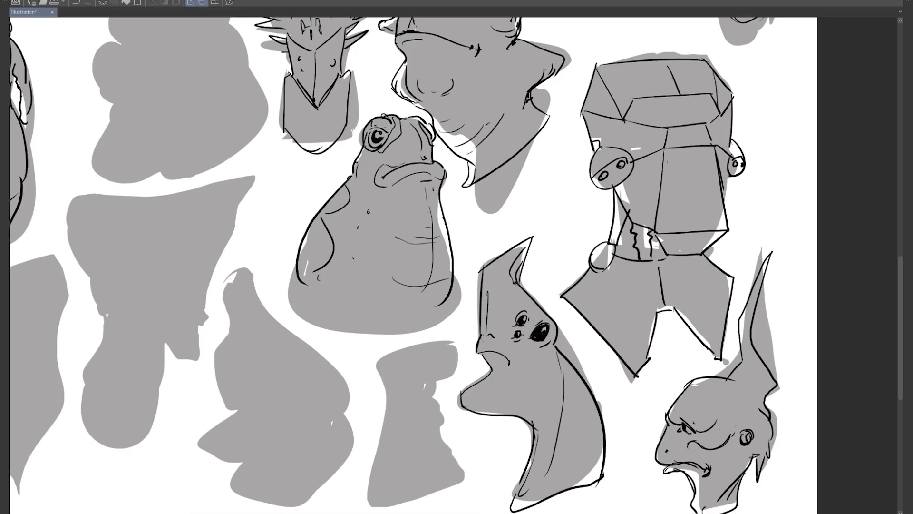
left_click_drag(405, 196, 439, 194)
left_click_drag(433, 188, 435, 193)
Ink a snout horn, frowning mouth, heavy jaw, brow bump, ear and slanted eye on the lumpy round silhouette
left_click_drag(460, 252, 630, 354)
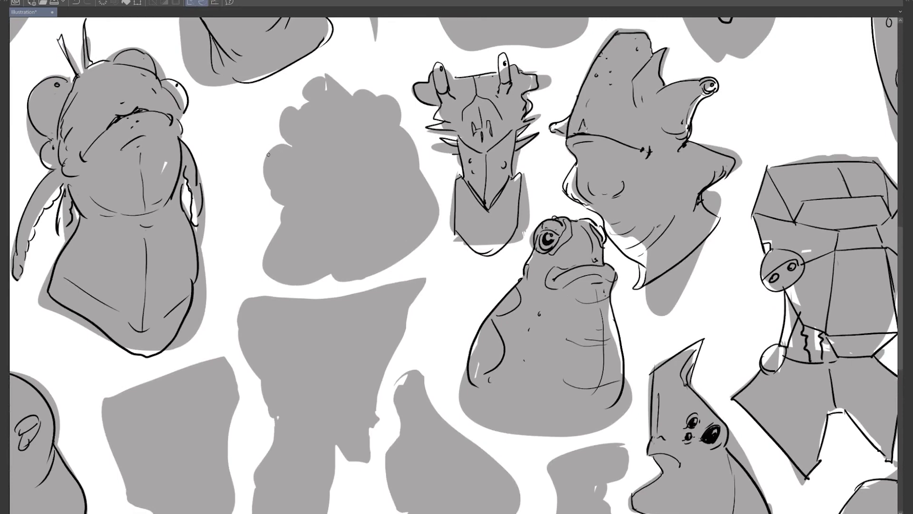
mouse_move(273, 191)
left_mouse_down()
mouse_move(267, 138)
mouse_move(295, 154)
left_mouse_up()
mouse_move(276, 188)
left_mouse_down()
mouse_move(296, 153)
mouse_move(282, 206)
mouse_move(332, 216)
mouse_move(283, 216)
mouse_move(271, 269)
mouse_move(333, 265)
left_mouse_up()
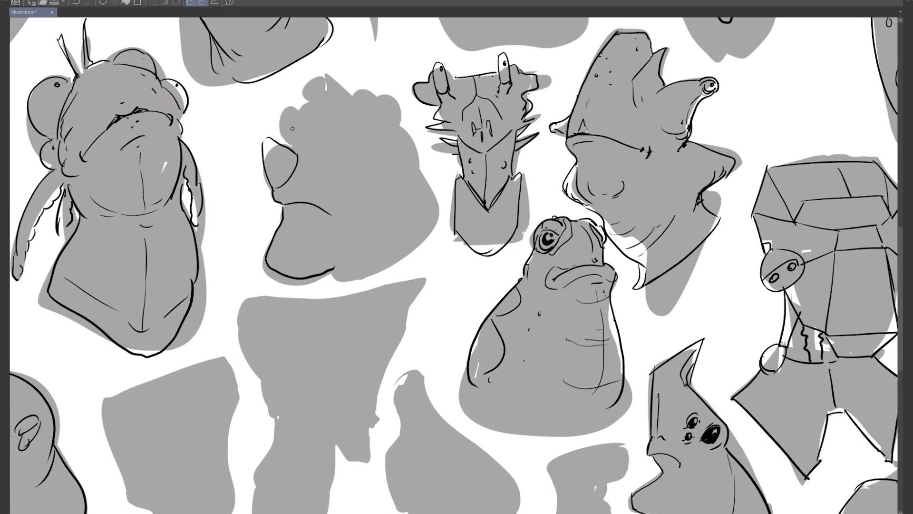
left_click_drag(279, 125, 299, 109)
left_click_drag(370, 111, 401, 125)
mouse_move(300, 116)
left_mouse_down()
mouse_move(301, 145)
mouse_move(366, 138)
mouse_move(350, 150)
left_mouse_up()
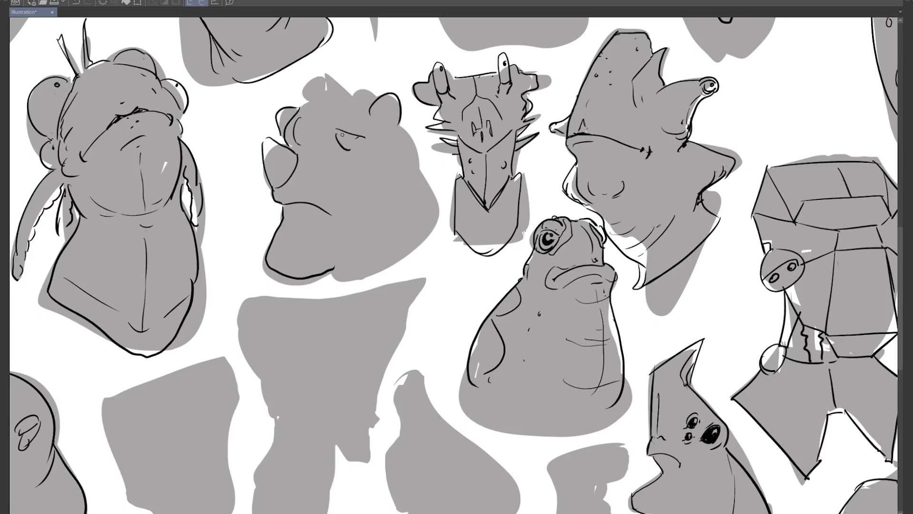
Replace the rhino-like creature's slanted eye with a round, rimmed one, and add a cheek curve and inner ear fold
key("ctrl+x")
key("Return")
mouse_move(335, 135)
left_mouse_down()
mouse_move(339, 127)
mouse_move(362, 151)
mouse_move(333, 149)
mouse_move(361, 151)
mouse_move(363, 135)
mouse_move(369, 143)
mouse_move(360, 146)
left_mouse_up()
left_click_drag(355, 136, 356, 140)
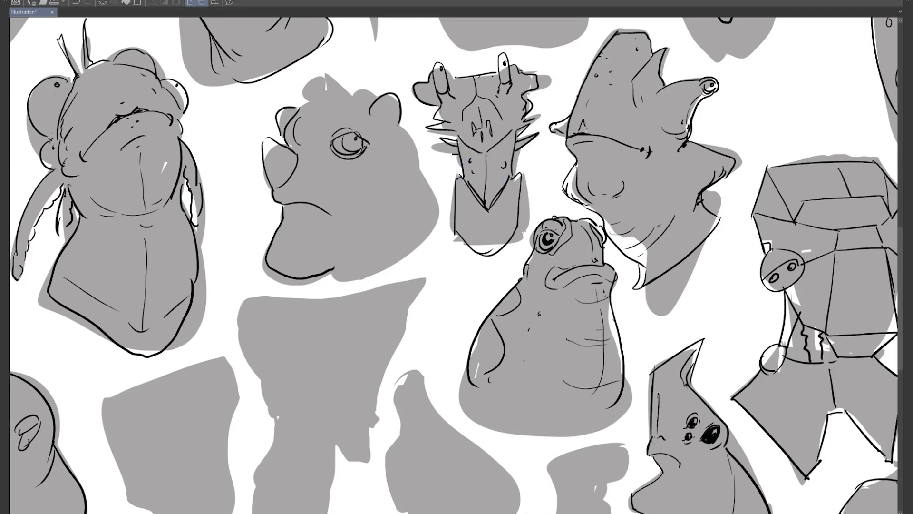
left_click_drag(326, 169, 403, 149)
left_click_drag(380, 98, 392, 119)
Draw two short blunt horns on the rhino-like creature's head and connect the crown line to its ear
mouse_move(302, 103)
left_mouse_down()
mouse_move(319, 97)
mouse_move(328, 66)
mouse_move(341, 68)
left_mouse_up()
key("ctrl+z")
key("ctrl+z")
mouse_move(336, 95)
left_mouse_down()
mouse_move(331, 68)
mouse_move(352, 98)
left_mouse_up()
key("ctrl+z")
left_click_drag(346, 89, 380, 95)
Outline the back of the rhino-like creature's head and neck base, and add folds at its mouth corner and cheek
left_click_drag(402, 127, 431, 207)
left_click_drag(332, 209, 333, 221)
left_click_drag(351, 213, 336, 236)
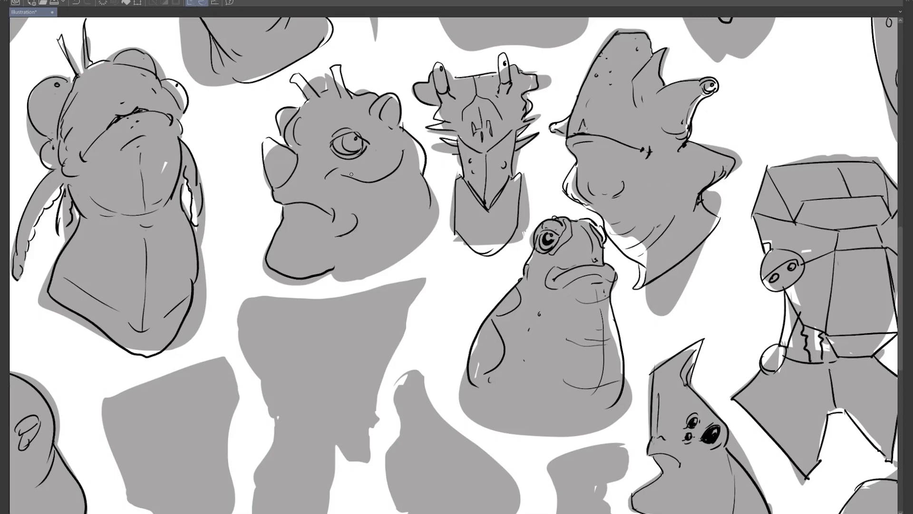
left_click_drag(302, 148, 376, 123)
left_click_drag(380, 99, 396, 132)
mouse_move(408, 166)
left_mouse_down()
mouse_move(424, 195)
mouse_move(399, 263)
left_mouse_up()
mouse_move(344, 271)
left_mouse_down()
mouse_move(324, 282)
mouse_move(341, 280)
left_mouse_up()
Draw the sloping flat head, snout edge, side eye and long mouth flap on the angular silhouette with a pointed tail
left_click_drag(406, 310, 430, 144)
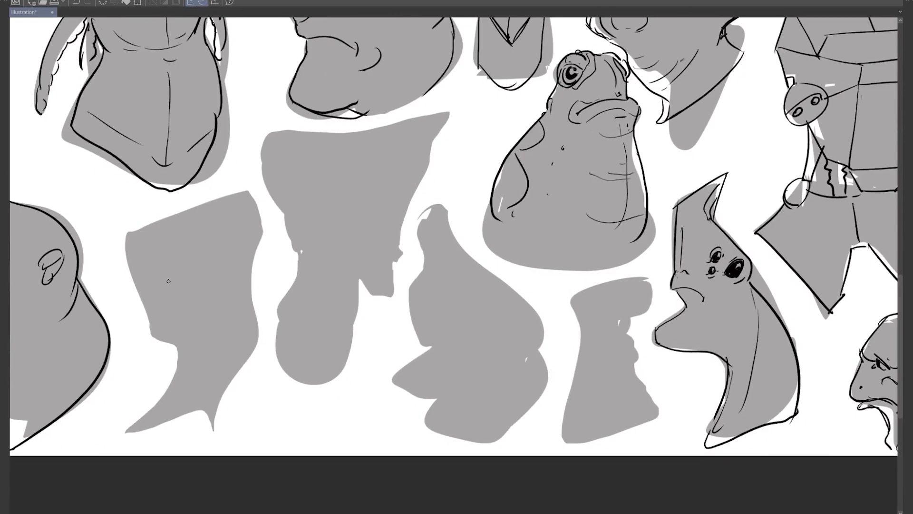
left_click_drag(147, 257, 214, 319)
mouse_move(147, 260)
left_mouse_down()
mouse_move(149, 333)
mouse_move(177, 346)
left_mouse_up()
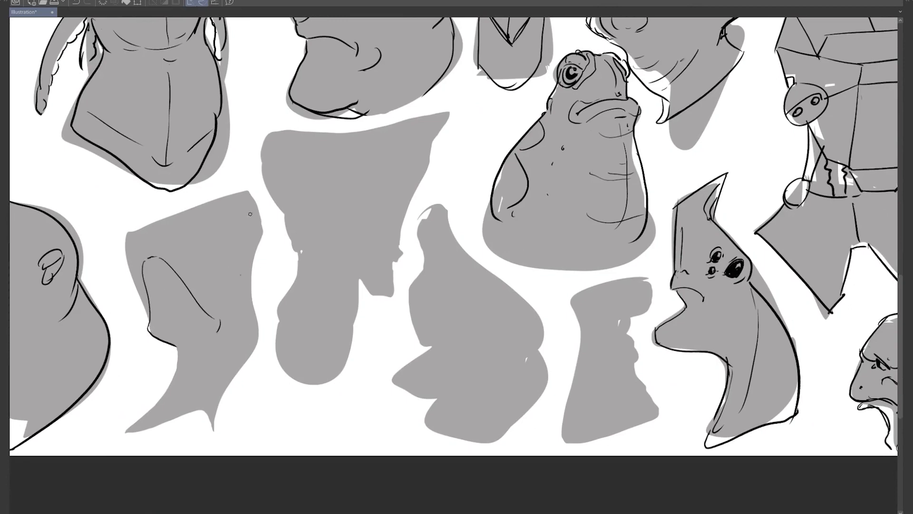
left_click_drag(251, 210, 247, 227)
mouse_move(122, 248)
left_mouse_down()
mouse_move(129, 270)
mouse_move(122, 233)
mouse_move(167, 226)
mouse_move(243, 192)
mouse_move(261, 241)
mouse_move(225, 263)
mouse_move(230, 256)
left_mouse_up()
left_click_drag(131, 272, 151, 327)
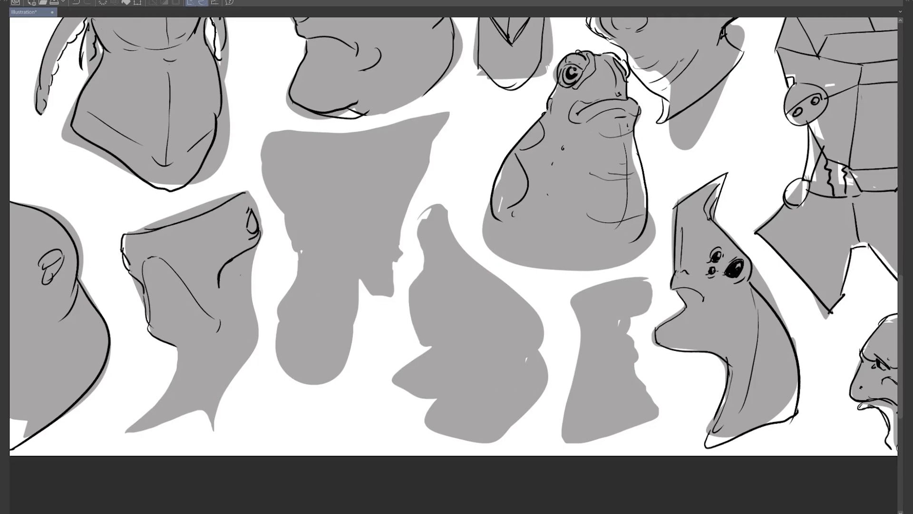
Outline the flat-headed creature's neck, and add pleats to its mouth flap and scalloped scales along its throat
mouse_move(256, 247)
left_mouse_down()
mouse_move(232, 287)
mouse_move(257, 335)
mouse_move(265, 394)
left_mouse_up()
mouse_move(168, 349)
left_mouse_down()
mouse_move(185, 354)
mouse_move(224, 422)
mouse_move(269, 378)
left_mouse_up()
mouse_move(150, 241)
left_mouse_down()
mouse_move(169, 327)
mouse_move(183, 336)
left_mouse_up()
mouse_move(153, 273)
left_mouse_down()
mouse_move(181, 334)
mouse_move(200, 335)
mouse_move(182, 343)
mouse_move(203, 348)
mouse_move(202, 365)
mouse_move(235, 371)
left_mouse_up()
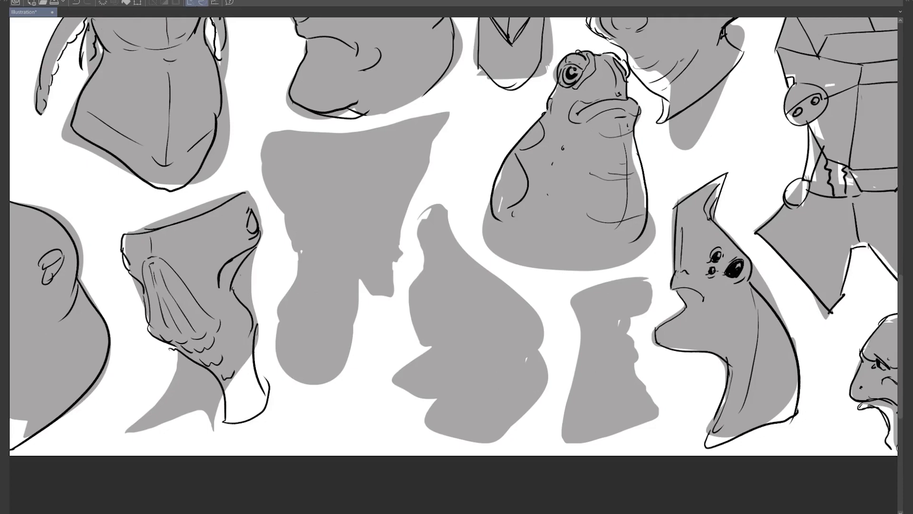
Thicken the flat-headed creature's cheek fold and detail its near and far eyes
left_click_drag(222, 279, 215, 287)
left_click_drag(224, 267, 219, 284)
left_click_drag(252, 216, 247, 223)
left_click_drag(247, 220, 241, 232)
left_click_drag(244, 214, 242, 227)
left_click_drag(122, 251, 129, 270)
Strengthen the rim around the flat-headed creature's near eye, and add forehead creases and short curved strokes above its snout
left_click_drag(248, 193, 262, 240)
left_click_drag(246, 193, 251, 206)
mouse_move(160, 235)
left_mouse_down()
mouse_move(162, 252)
mouse_move(132, 217)
mouse_move(174, 206)
left_mouse_up()
mouse_move(245, 193)
left_mouse_down()
mouse_move(236, 226)
mouse_move(198, 245)
mouse_move(206, 249)
mouse_move(199, 273)
left_mouse_up()
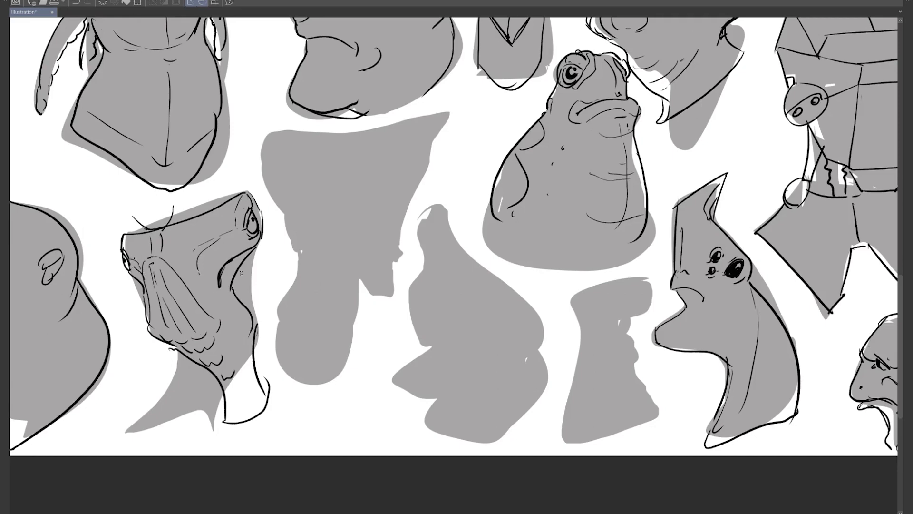
Finish the flat-headed creature's neck with extra contour and fold lines and a closed base edge
left_click_drag(240, 313, 239, 328)
left_click_drag(234, 335, 234, 359)
left_click_drag(251, 354, 240, 426)
left_click_drag(232, 425, 248, 422)
left_click_drag(372, 298, 431, 328)
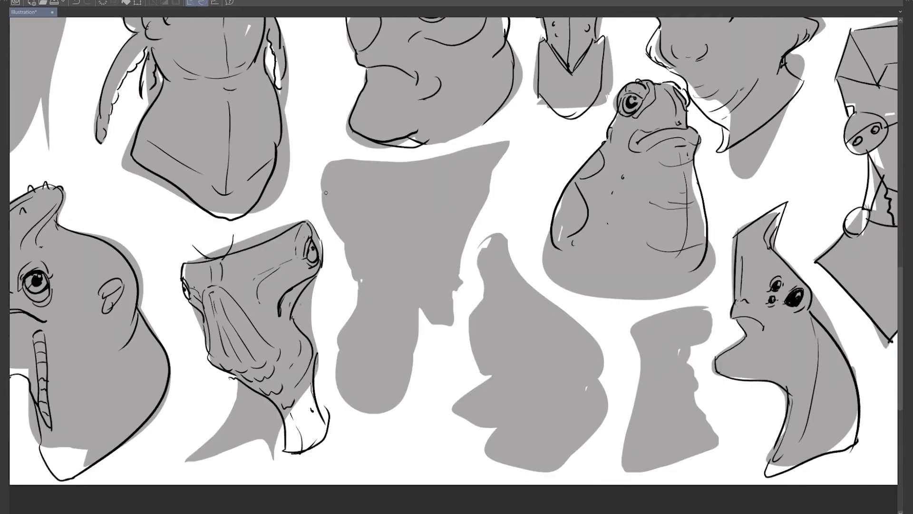
left_click_drag(326, 193, 432, 229)
key("ctrl+e")
key("Escape")
key("ctrl+z")
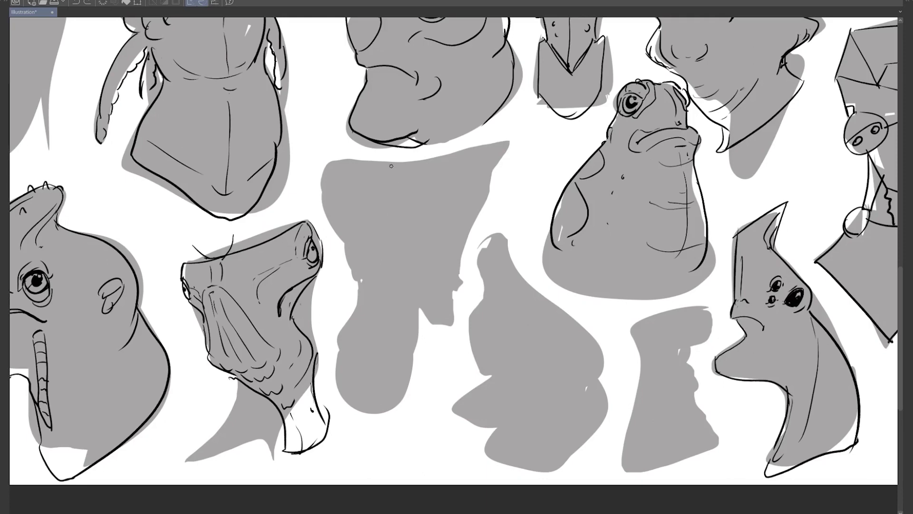
Draw the forehead creases, angry brow, slanted eye and pointed crest edges on the wedge-shaped head silhouette
left_click_drag(392, 164, 379, 216)
mouse_move(356, 161)
left_mouse_down()
mouse_move(350, 203)
mouse_move(317, 187)
mouse_move(354, 247)
left_mouse_up()
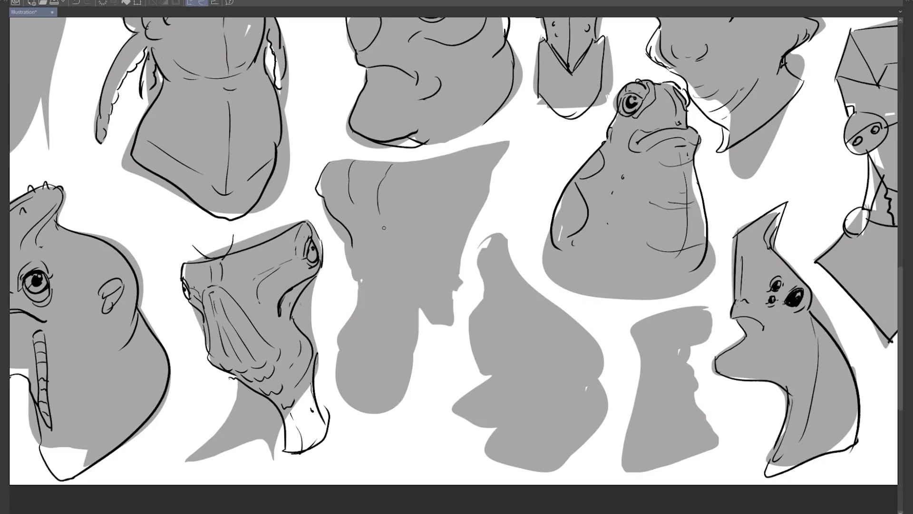
left_click_drag(353, 216, 365, 236)
left_click_drag(414, 223, 396, 249)
left_click_drag(360, 234, 396, 249)
left_click_drag(368, 242, 398, 257)
mouse_move(507, 145)
left_mouse_down()
mouse_move(480, 169)
mouse_move(443, 246)
left_mouse_up()
mouse_move(505, 155)
left_mouse_down()
mouse_move(478, 187)
mouse_move(455, 253)
mouse_move(465, 289)
mouse_move(439, 285)
mouse_move(464, 269)
mouse_move(464, 226)
mouse_move(513, 133)
mouse_move(394, 164)
left_mouse_up()
Draw the wedge-headed creature's cheek, jaw, tusked mouth and the neck edge below its chin, and darken its eye
left_click_drag(360, 255, 363, 268)
mouse_move(361, 268)
left_mouse_down()
mouse_move(407, 274)
mouse_move(409, 301)
mouse_move(438, 325)
left_mouse_up()
mouse_move(418, 290)
left_mouse_down()
mouse_move(438, 284)
mouse_move(438, 326)
mouse_move(415, 326)
mouse_move(403, 340)
left_mouse_up()
mouse_move(425, 328)
left_mouse_down()
mouse_move(405, 350)
mouse_move(397, 409)
left_mouse_up()
left_click_drag(350, 248, 358, 285)
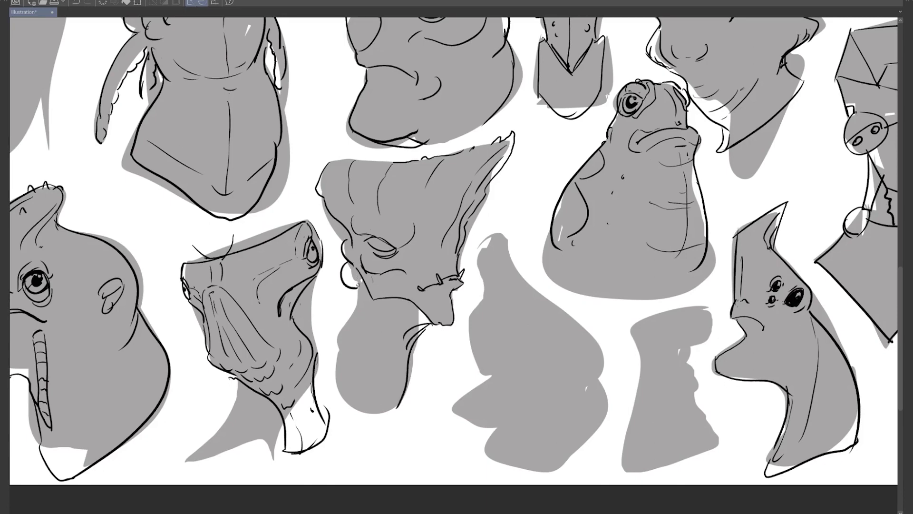
mouse_move(318, 193)
left_mouse_down()
mouse_move(344, 244)
mouse_move(402, 252)
left_mouse_up()
left_click_drag(467, 227, 446, 301)
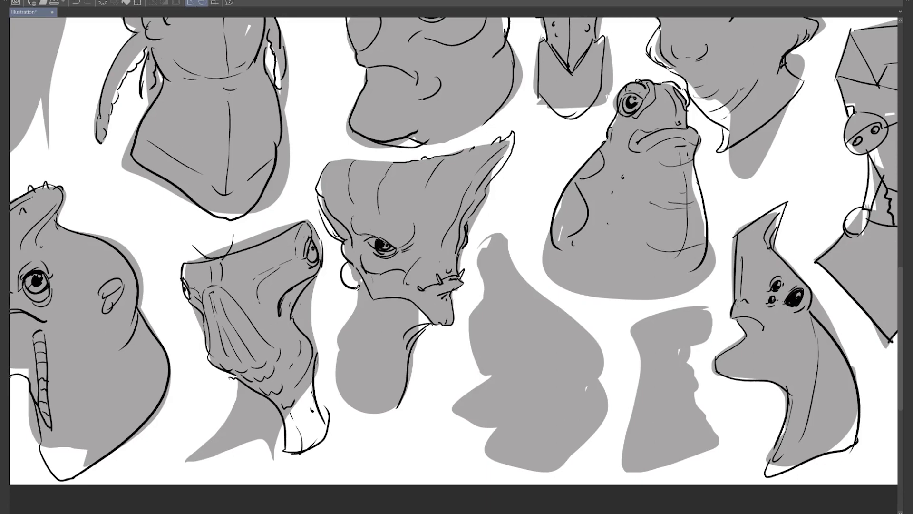
Outline the wedge-headed creature's tapered neck, and add flowing neck folds and another forehead crease
mouse_move(356, 287)
left_mouse_down()
mouse_move(353, 383)
mouse_move(408, 388)
mouse_move(418, 310)
mouse_move(413, 327)
left_mouse_up()
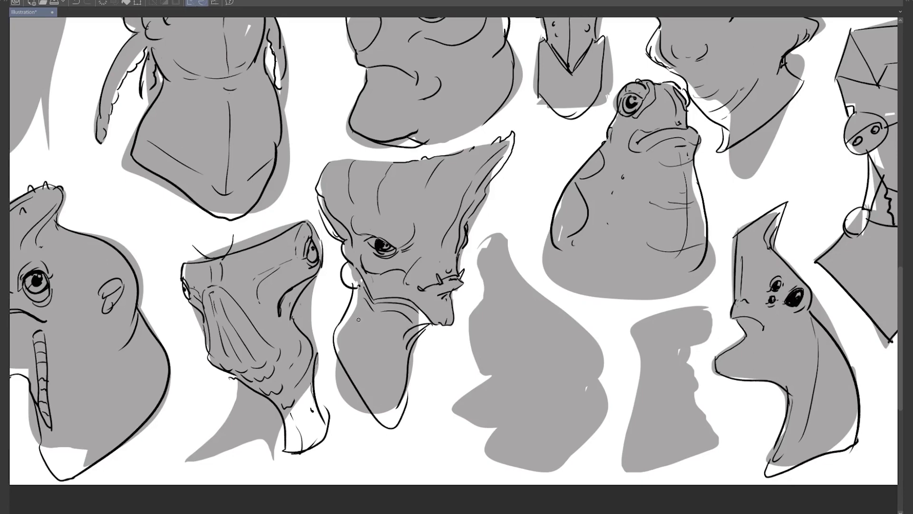
left_click_drag(358, 315, 371, 330)
left_click_drag(374, 333, 383, 353)
left_click_drag(354, 323, 364, 346)
mouse_move(383, 353)
left_mouse_down()
mouse_move(399, 373)
mouse_move(397, 406)
left_mouse_up()
mouse_move(413, 205)
left_mouse_down()
mouse_move(421, 245)
mouse_move(431, 198)
mouse_move(419, 157)
left_mouse_up()
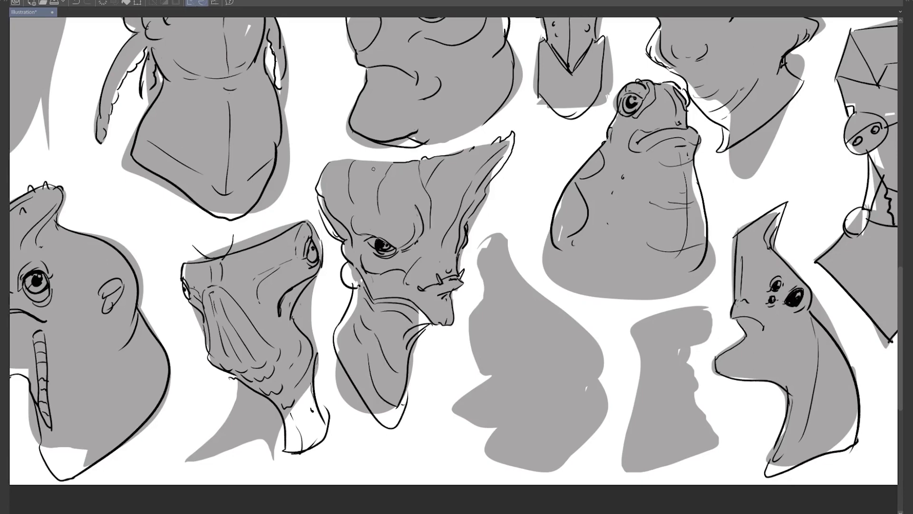
Draw a small beaked head with an eye and a rounded, creased body over the pear-shaped silhouette
left_click_drag(523, 238, 330, 129)
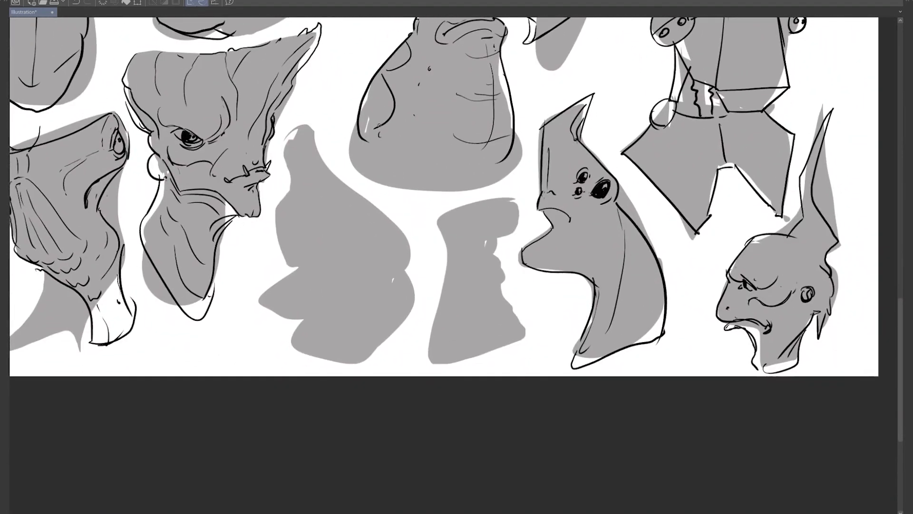
mouse_move(284, 138)
left_mouse_down()
mouse_move(309, 123)
mouse_move(315, 136)
mouse_move(285, 157)
mouse_move(289, 185)
left_mouse_up()
mouse_move(315, 134)
left_mouse_down()
mouse_move(314, 159)
mouse_move(278, 240)
mouse_move(297, 276)
mouse_move(374, 285)
mouse_move(360, 307)
left_mouse_up()
left_click_drag(287, 267, 354, 294)
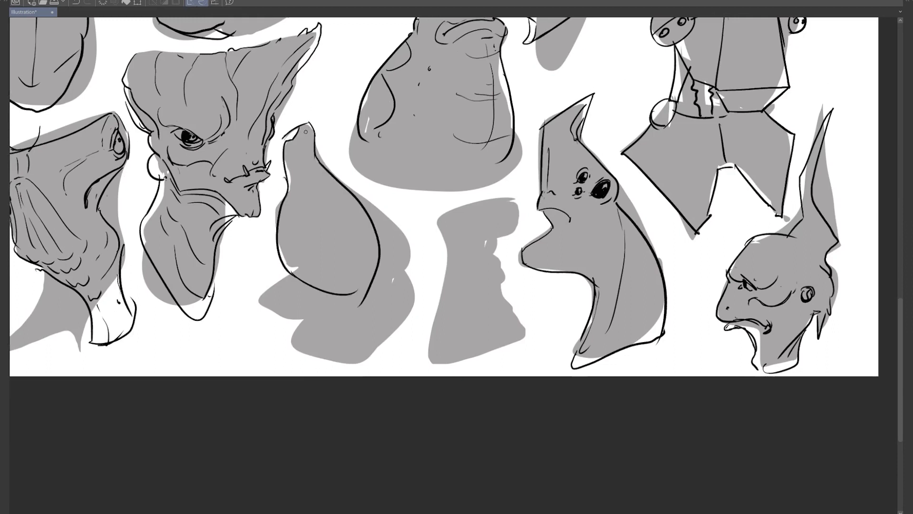
mouse_move(306, 131)
left_mouse_down()
mouse_move(298, 173)
mouse_move(327, 208)
mouse_move(284, 220)
mouse_move(333, 278)
left_mouse_up()
Outline the narrow neck, flared base and jaw edge on the small hammer-shaped silhouette
mouse_move(464, 250)
left_mouse_down()
mouse_move(510, 233)
mouse_move(488, 261)
mouse_move(492, 301)
left_mouse_up()
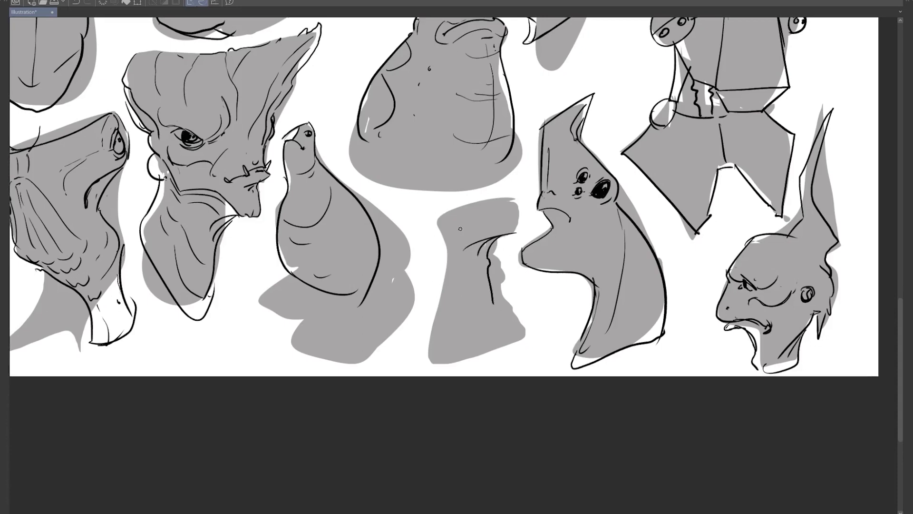
mouse_move(439, 223)
left_mouse_down()
mouse_move(469, 281)
mouse_move(447, 352)
mouse_move(517, 339)
mouse_move(517, 321)
mouse_move(493, 299)
left_mouse_up()
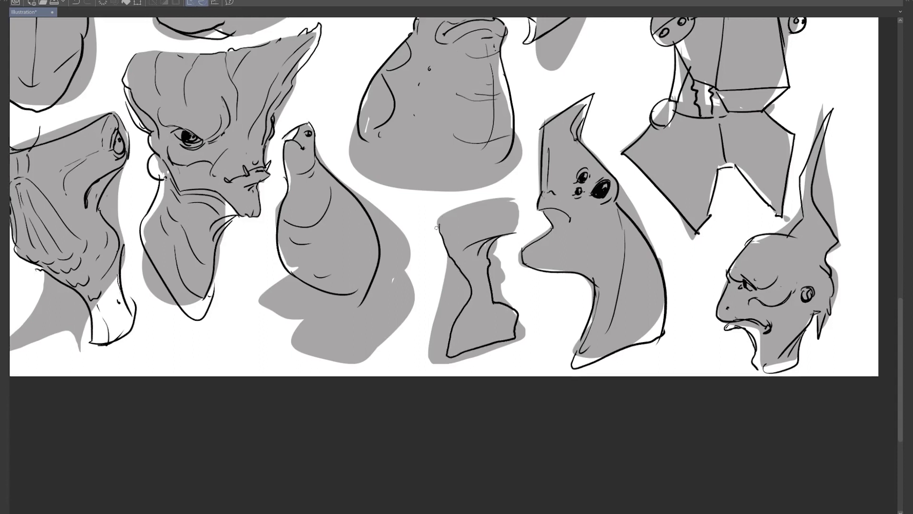
left_click_drag(448, 257, 458, 257)
Draw the hammer-shaped creature's flat head with a ragged front and three oval eyes, and add marks at its base
mouse_move(463, 237)
left_mouse_down()
mouse_move(506, 220)
mouse_move(447, 239)
mouse_move(443, 215)
mouse_move(515, 201)
mouse_move(524, 216)
left_mouse_up()
left_click_drag(515, 212, 520, 230)
left_click_drag(523, 227, 514, 240)
left_click_drag(518, 231, 512, 239)
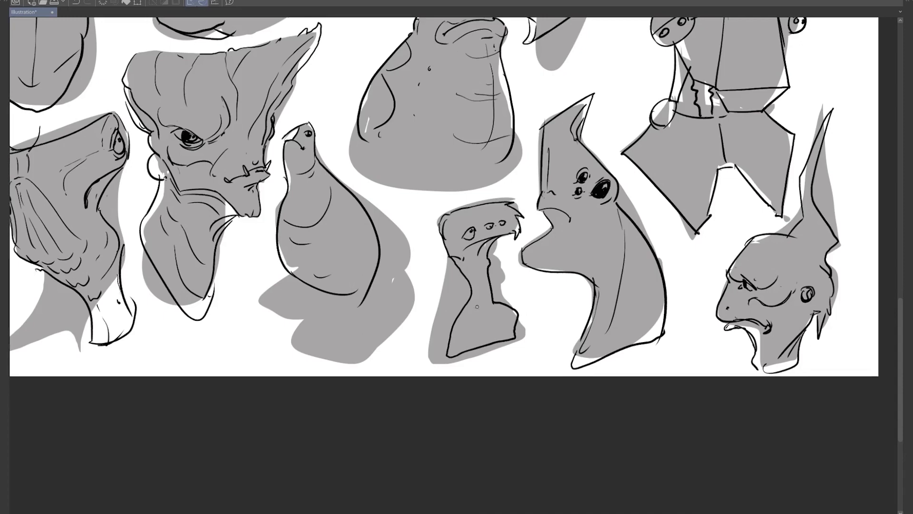
mouse_move(461, 315)
left_mouse_down()
mouse_move(494, 306)
mouse_move(454, 340)
mouse_move(461, 344)
left_mouse_up()
left_click_drag(512, 322, 503, 340)
Show only the Layer 1 Copy 2 silhouettes over the paper with the palettes visible, and add a new layer above them
scroll(499, 317, "down", 8)
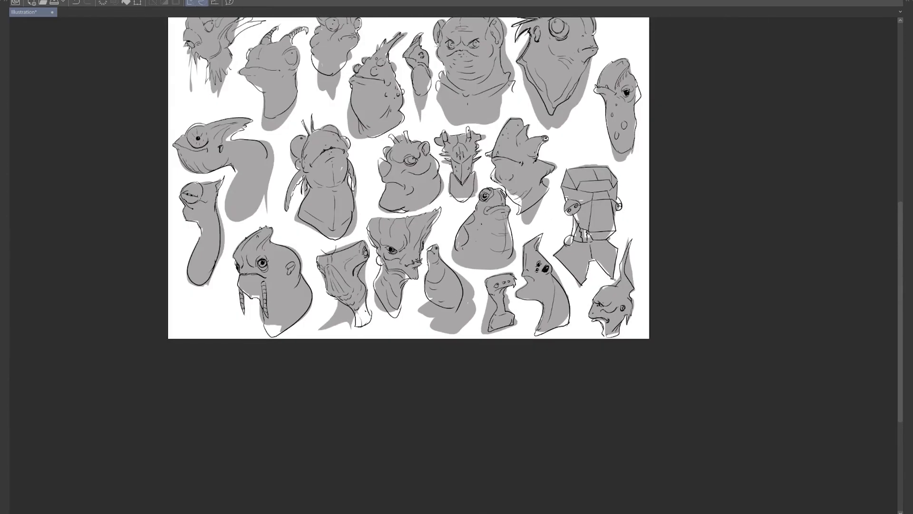
scroll(375, 316, "up", 4)
scroll(419, 185, "up", 3)
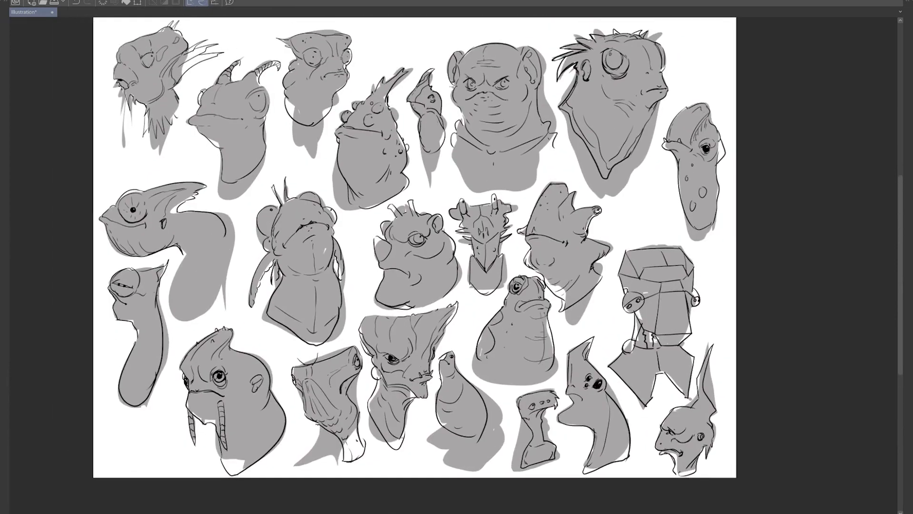
key("Tab")
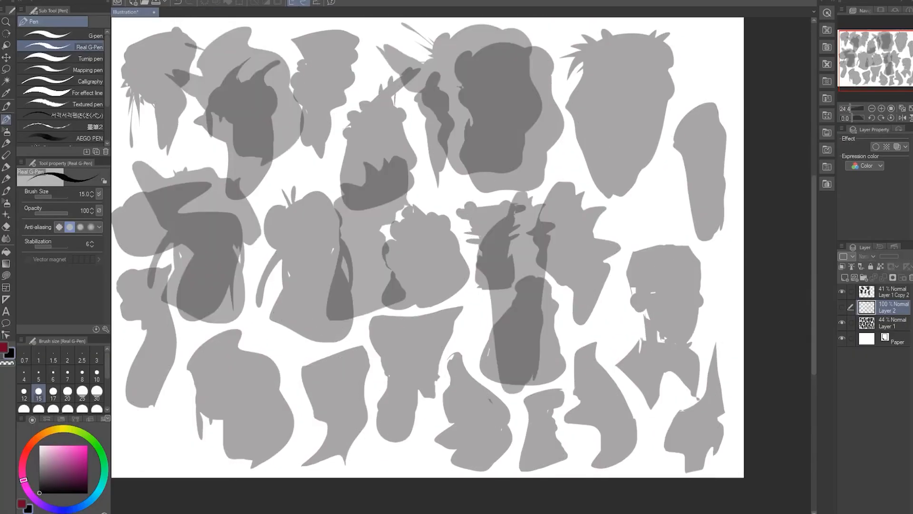
left_click(842, 291, "alt")
left_click(870, 291)
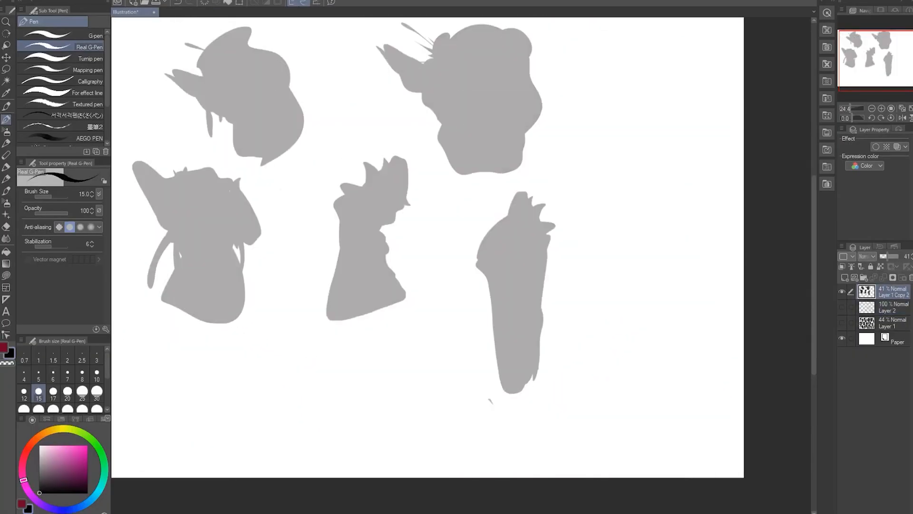
left_click(844, 278)
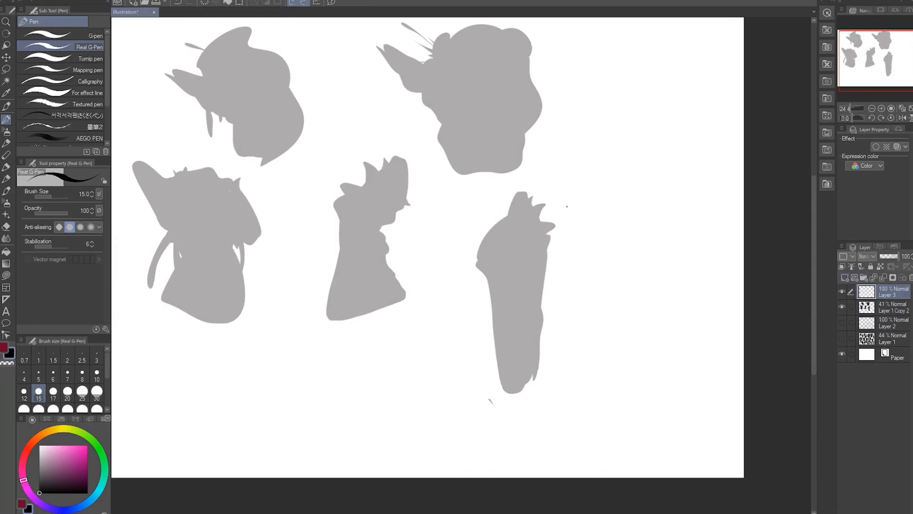
Draw a long pointed beak, the bumpy skull top, a brow line and rear spikes on the large upper-right silhouette
scroll(538, 86, "up", 2)
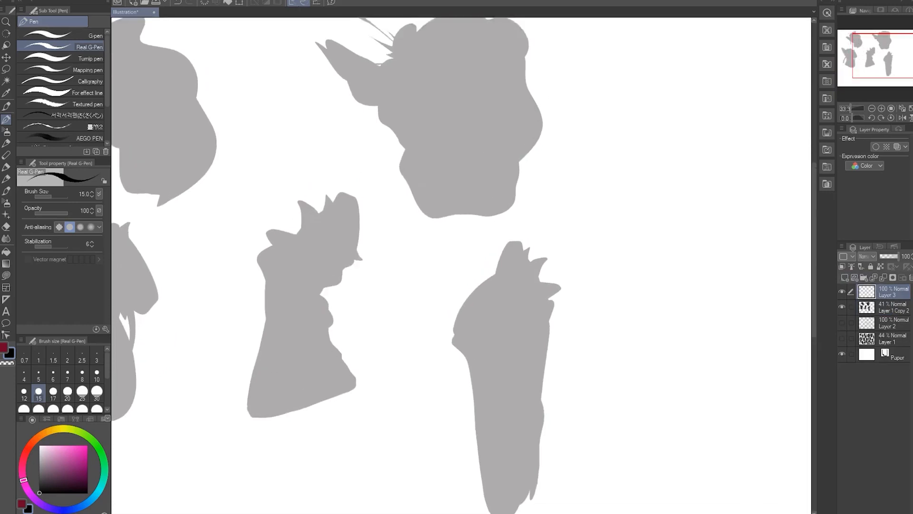
left_click_drag(466, 177, 506, 307)
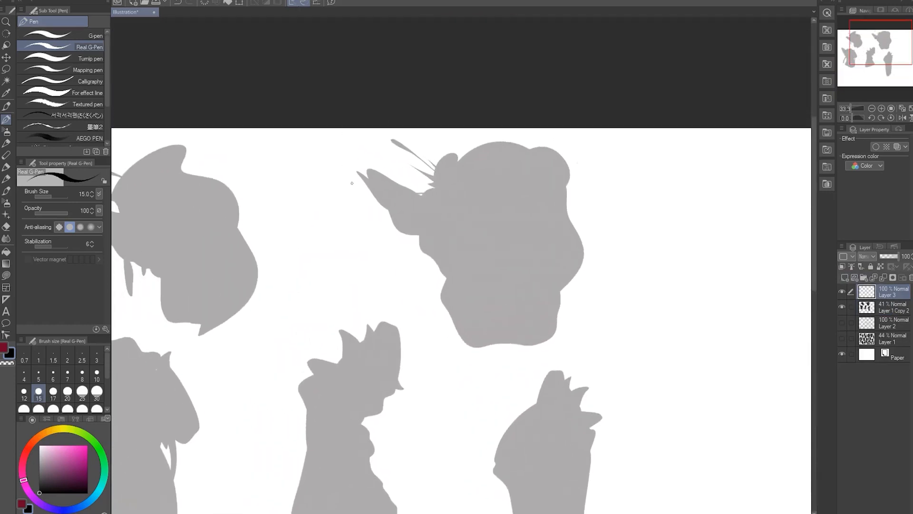
mouse_move(358, 171)
left_mouse_down()
mouse_move(407, 233)
mouse_move(370, 179)
mouse_move(433, 199)
mouse_move(427, 231)
mouse_move(412, 233)
mouse_move(438, 244)
mouse_move(419, 246)
left_mouse_up()
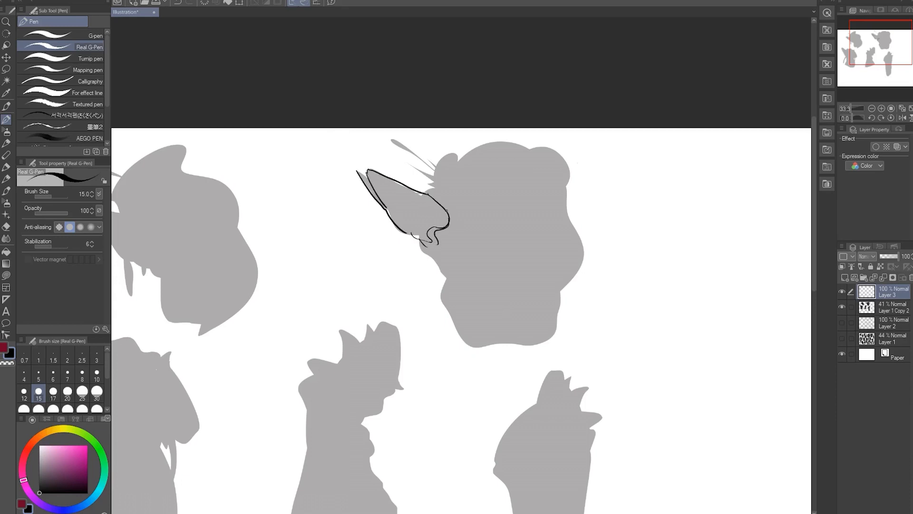
left_click_drag(358, 173, 370, 179)
left_click_drag(434, 198, 460, 192)
mouse_move(412, 164)
left_mouse_down()
mouse_move(468, 175)
mouse_move(462, 154)
mouse_move(445, 156)
mouse_move(441, 173)
mouse_move(450, 154)
mouse_move(490, 152)
mouse_move(470, 159)
mouse_move(492, 165)
mouse_move(521, 142)
mouse_move(569, 172)
mouse_move(570, 185)
mouse_move(466, 197)
mouse_move(581, 187)
left_mouse_up()
left_click_drag(581, 189, 565, 194)
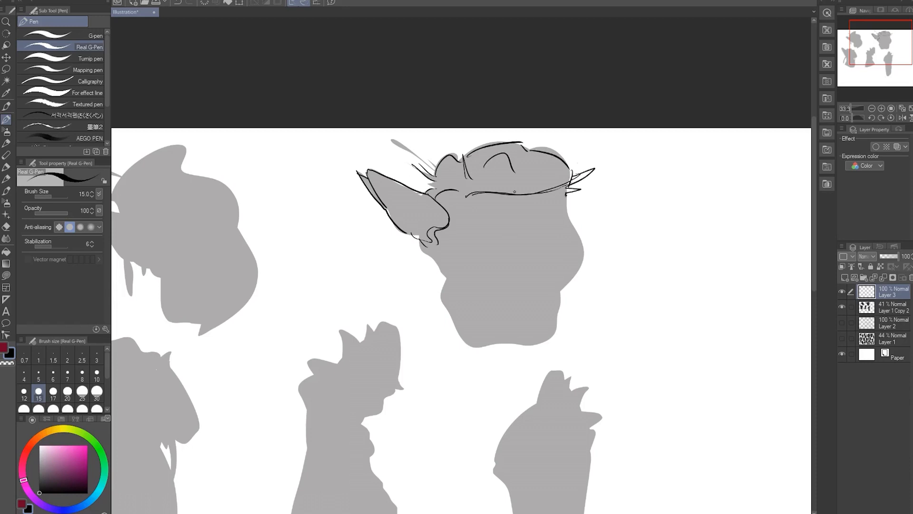
Draw the rounded cheek bulge behind the long-beaked creature's mouth and the throat edge below it
mouse_move(437, 202)
left_mouse_down()
mouse_move(468, 200)
mouse_move(423, 251)
mouse_move(446, 281)
left_mouse_up()
mouse_move(495, 197)
left_mouse_down()
mouse_move(503, 238)
mouse_move(478, 244)
left_mouse_up()
left_click_drag(474, 242, 447, 236)
left_click_drag(447, 232, 475, 241)
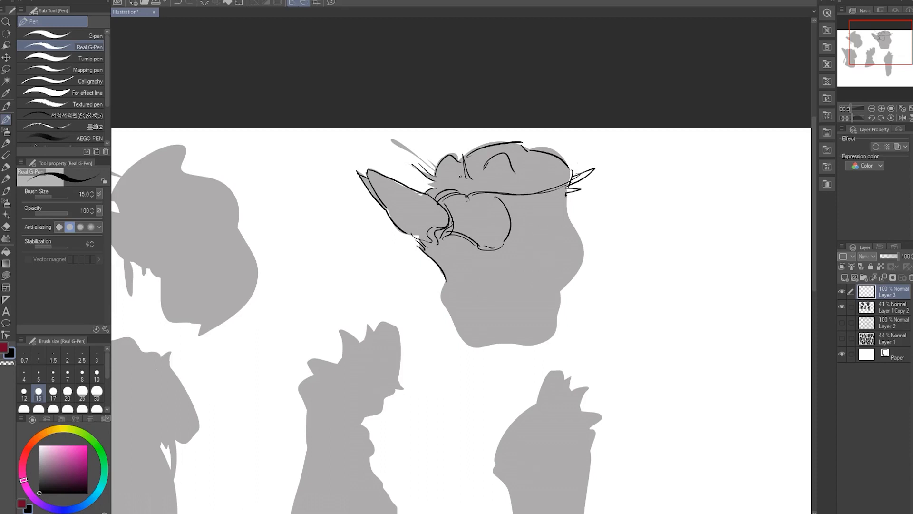
Draw the long-beaked creature's near and far eyes, the curved antenna and the small spikes on its forehead
left_click_drag(462, 164, 451, 189)
left_click_drag(448, 156, 440, 177)
mouse_move(497, 157)
left_mouse_down()
mouse_move(492, 176)
mouse_move(512, 173)
left_mouse_up()
mouse_move(448, 164)
left_mouse_down()
mouse_move(437, 182)
mouse_move(442, 162)
left_mouse_up()
left_click_drag(381, 141, 438, 172)
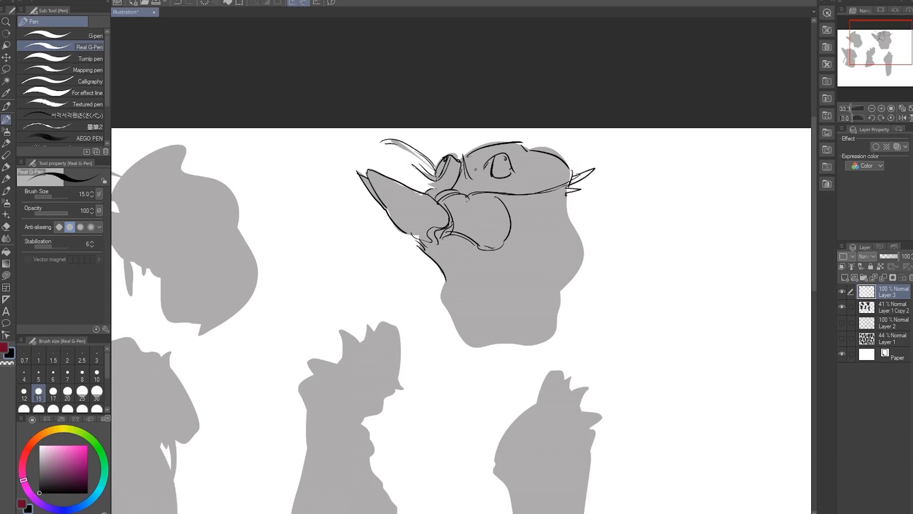
left_click_drag(479, 138, 473, 170)
left_click_drag(484, 134, 476, 170)
mouse_move(522, 139)
left_mouse_down()
mouse_move(527, 151)
mouse_move(495, 141)
mouse_move(462, 156)
left_mouse_up()
Add hanging flaps below the long-beaked creature's mouth and an angular edge at the back of its head
mouse_move(516, 213)
left_mouse_down()
mouse_move(566, 191)
mouse_move(535, 250)
left_mouse_up()
mouse_move(418, 239)
left_mouse_down()
mouse_move(438, 265)
mouse_move(441, 248)
mouse_move(454, 250)
mouse_move(461, 288)
left_mouse_up()
left_click_drag(445, 259, 458, 288)
mouse_move(425, 260)
left_mouse_down()
mouse_move(438, 284)
mouse_move(422, 253)
mouse_move(436, 245)
left_mouse_up()
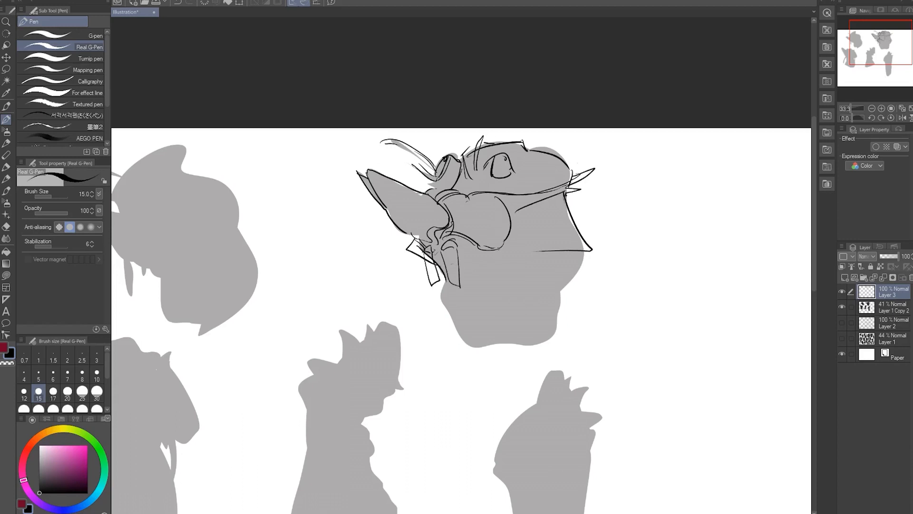
Draw the long-beaked creature's folded cheek flap, jaw bulge and thick neck outline
left_click_drag(511, 234, 544, 297)
mouse_move(475, 247)
left_mouse_down()
mouse_move(501, 263)
mouse_move(499, 253)
left_mouse_up()
left_click_drag(576, 274, 531, 298)
mouse_move(453, 278)
left_mouse_down()
mouse_move(446, 299)
mouse_move(480, 354)
mouse_move(518, 344)
left_mouse_up()
mouse_move(555, 298)
left_mouse_down()
mouse_move(513, 348)
mouse_move(538, 195)
mouse_move(587, 234)
mouse_move(651, 258)
left_mouse_up()
Outline the pointed hood, broad beak, thin hanging barbels and rounded back on the upper-left silhouette
left_click_drag(414, 133, 385, 152)
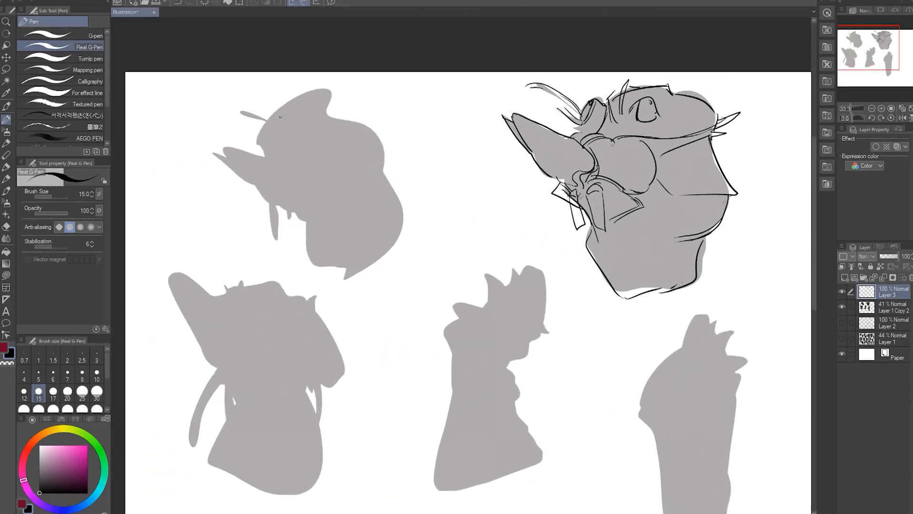
mouse_move(259, 141)
left_mouse_down()
mouse_move(323, 93)
mouse_move(329, 114)
mouse_move(361, 125)
mouse_move(385, 152)
mouse_move(384, 169)
mouse_move(271, 160)
mouse_move(329, 192)
mouse_move(318, 199)
left_mouse_up()
mouse_move(226, 150)
left_mouse_down()
mouse_move(267, 189)
mouse_move(327, 195)
mouse_move(232, 160)
mouse_move(294, 211)
mouse_move(279, 249)
mouse_move(281, 205)
mouse_move(326, 254)
left_mouse_up()
mouse_move(310, 209)
left_mouse_down()
mouse_move(312, 237)
mouse_move(331, 268)
left_mouse_up()
mouse_move(378, 169)
left_mouse_down()
mouse_move(393, 190)
mouse_move(357, 273)
left_mouse_up()
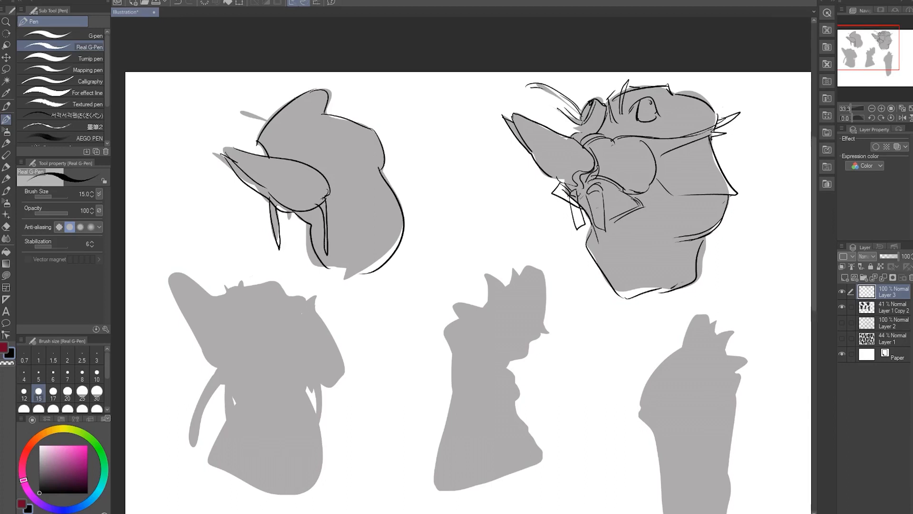
Detail the hooded creature with a beak ridge, nostril, frowning brow, eyes and rounded cheek
mouse_move(233, 156)
left_mouse_down()
mouse_move(299, 205)
mouse_move(303, 182)
mouse_move(312, 188)
mouse_move(280, 156)
mouse_move(318, 163)
mouse_move(353, 182)
mouse_move(328, 202)
left_mouse_up()
mouse_move(295, 143)
left_mouse_down()
mouse_move(308, 157)
mouse_move(305, 140)
mouse_move(310, 149)
mouse_move(276, 154)
left_mouse_up()
mouse_move(282, 155)
left_mouse_down()
mouse_move(293, 153)
mouse_move(269, 155)
left_mouse_up()
mouse_move(280, 151)
left_mouse_down()
mouse_move(273, 155)
mouse_move(341, 128)
mouse_move(324, 150)
left_mouse_up()
left_click_drag(315, 145, 321, 150)
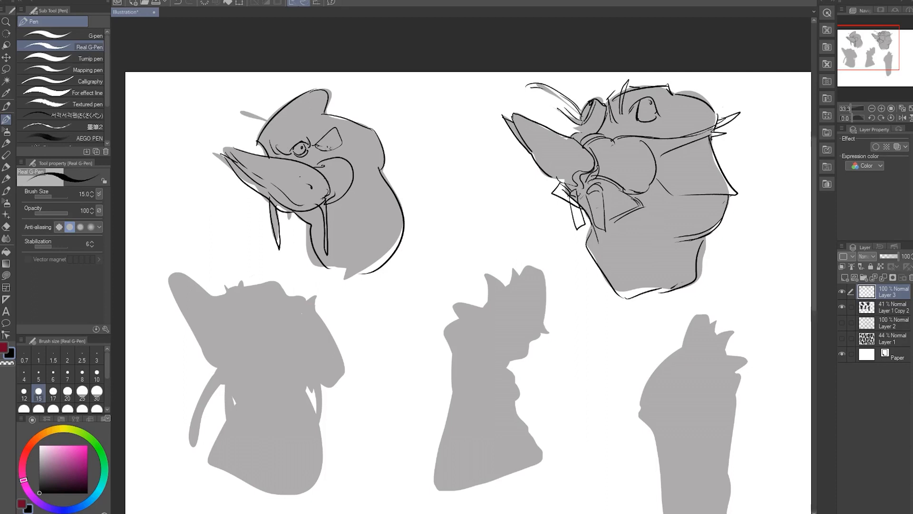
Draw the hooded creature's neck fold and lower neck contours, and reinforce the edge of its hood
mouse_move(325, 108)
left_mouse_down()
mouse_move(305, 134)
mouse_move(361, 119)
mouse_move(375, 140)
mouse_move(339, 277)
left_mouse_up()
left_click_drag(380, 189, 335, 267)
left_click_drag(304, 224, 344, 279)
left_click_drag(409, 219, 359, 280)
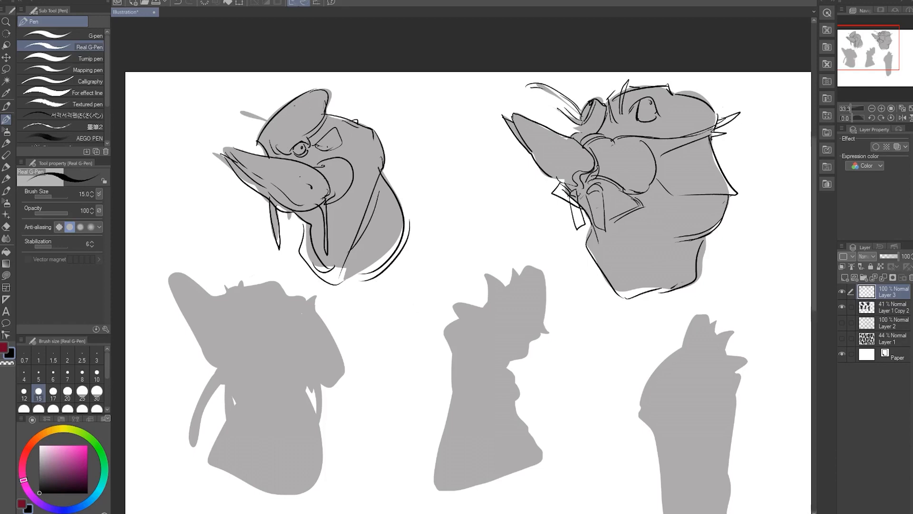
left_click_drag(295, 105, 265, 142)
Outline the spiky crest, forehead and back of the head on the middle bust silhouette
mouse_move(409, 322)
left_mouse_down()
mouse_move(363, 137)
mouse_move(402, 161)
mouse_move(411, 181)
left_mouse_up()
left_click_drag(485, 157, 473, 175)
mouse_move(410, 134)
left_mouse_down()
mouse_move(459, 105)
mouse_move(467, 91)
mouse_move(472, 99)
mouse_move(483, 79)
mouse_move(492, 151)
left_mouse_up()
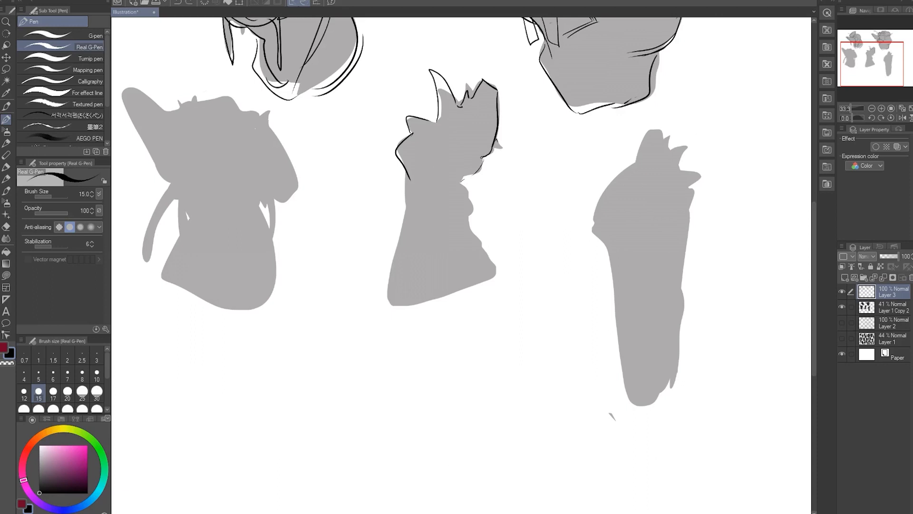
Redraw the spiky-crested creature's face front with a small beaked mouth, and add its round eye and throat edge
mouse_move(490, 151)
left_mouse_down()
mouse_move(454, 170)
mouse_move(476, 155)
left_mouse_up()
key("ctrl+z")
key("ctrl+z")
left_click_drag(495, 138, 481, 158)
key("ctrl+z")
key("ctrl+z")
mouse_move(495, 90)
left_mouse_down()
mouse_move(495, 144)
mouse_move(462, 177)
mouse_move(476, 157)
left_mouse_up()
key("ctrl+z")
mouse_move(457, 136)
left_mouse_down()
mouse_move(486, 142)
mouse_move(460, 180)
mouse_move(465, 209)
left_mouse_up()
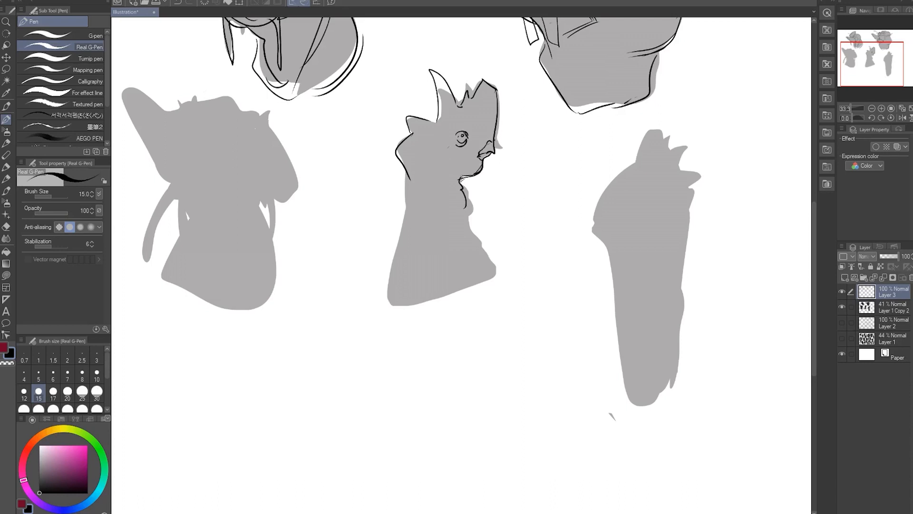
Draw the back of the spiky-crested creature's neck and curved crest folds behind its head
left_click_drag(409, 173, 403, 206)
left_click_drag(412, 193, 399, 279)
left_click_drag(439, 118, 408, 170)
left_click_drag(438, 119, 410, 172)
left_click_drag(403, 145, 401, 157)
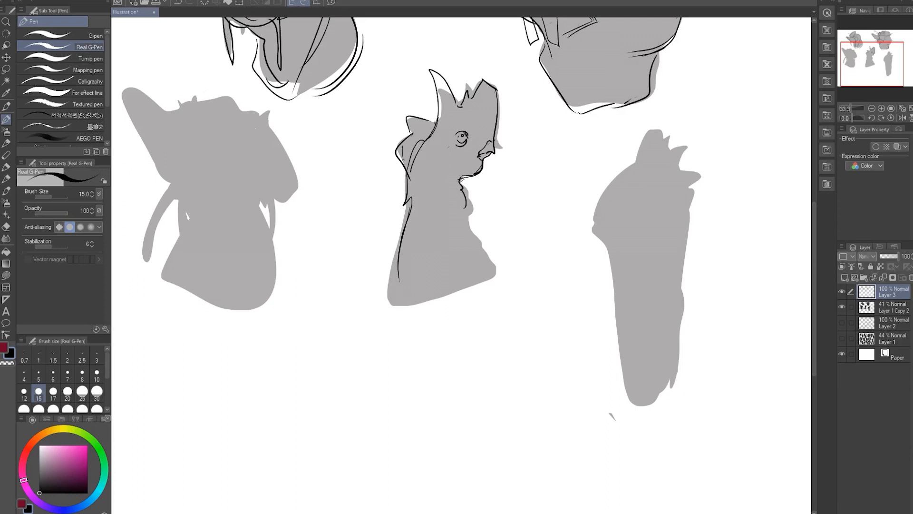
Ring the spiky-crested creature's eye with a large circle, and add cheek strokes and a second face-front line
left_click_drag(466, 146, 432, 157)
mouse_move(430, 157)
left_mouse_down()
mouse_move(418, 169)
mouse_move(441, 132)
mouse_move(477, 144)
mouse_move(460, 149)
left_mouse_up()
left_click_drag(496, 94, 492, 135)
Fill the spiky-crested creature's neck with long sagging folds, and outline its chest and base
left_click_drag(478, 158, 430, 182)
mouse_move(444, 174)
left_mouse_down()
mouse_move(432, 186)
mouse_move(441, 197)
mouse_move(413, 222)
left_mouse_up()
mouse_move(435, 190)
left_mouse_down()
mouse_move(418, 219)
mouse_move(430, 235)
left_mouse_up()
mouse_move(441, 196)
left_mouse_down()
mouse_move(433, 224)
mouse_move(457, 233)
left_mouse_up()
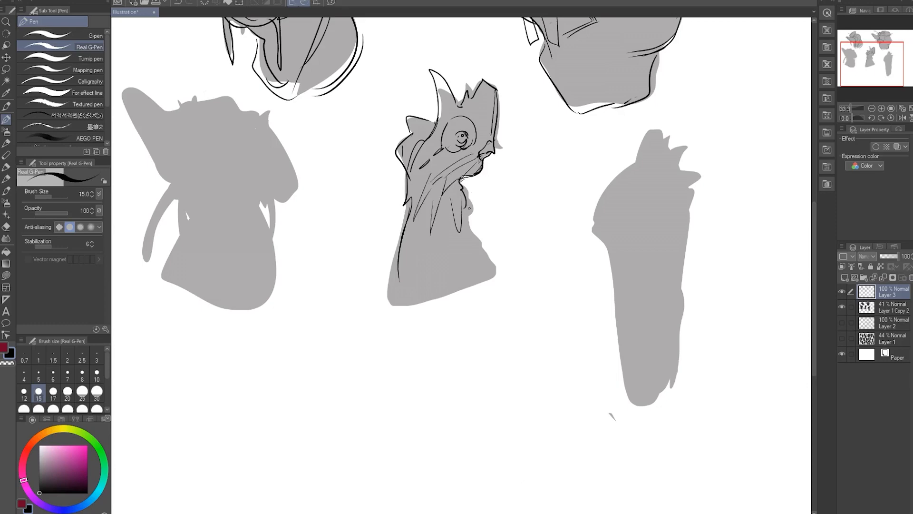
mouse_move(474, 192)
left_mouse_down()
mouse_move(431, 270)
mouse_move(533, 348)
mouse_move(477, 264)
mouse_move(303, 368)
mouse_move(405, 420)
left_mouse_up()
Outline the pointed crest, sloping forehead, snout tip and brow line on the tall narrow silhouette
left_click_drag(547, 327, 486, 132)
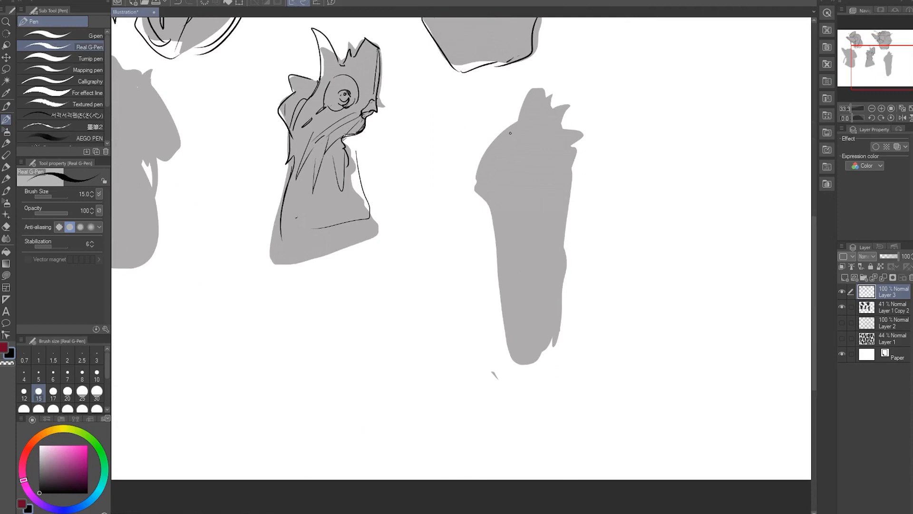
mouse_move(519, 122)
left_mouse_down()
mouse_move(474, 172)
mouse_move(492, 211)
left_mouse_up()
left_click_drag(479, 176, 577, 145)
mouse_move(550, 114)
left_mouse_down()
mouse_move(564, 129)
mouse_move(545, 94)
mouse_move(552, 105)
left_mouse_up()
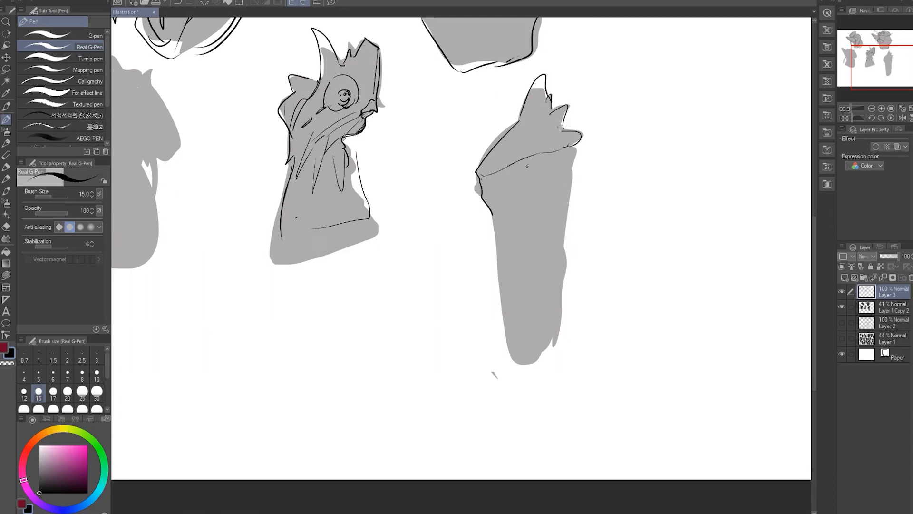
Draw the tall narrow head's eye, mouth line and back-of-head bumps, and outline its throat, bulging nape and neck base
mouse_move(526, 173)
left_mouse_down()
mouse_move(545, 163)
mouse_move(537, 175)
mouse_move(551, 198)
left_mouse_up()
mouse_move(573, 162)
left_mouse_down()
mouse_move(585, 144)
mouse_move(569, 198)
left_mouse_up()
left_click_drag(493, 210, 522, 281)
mouse_move(573, 197)
left_mouse_down()
mouse_move(595, 266)
mouse_move(542, 317)
left_mouse_up()
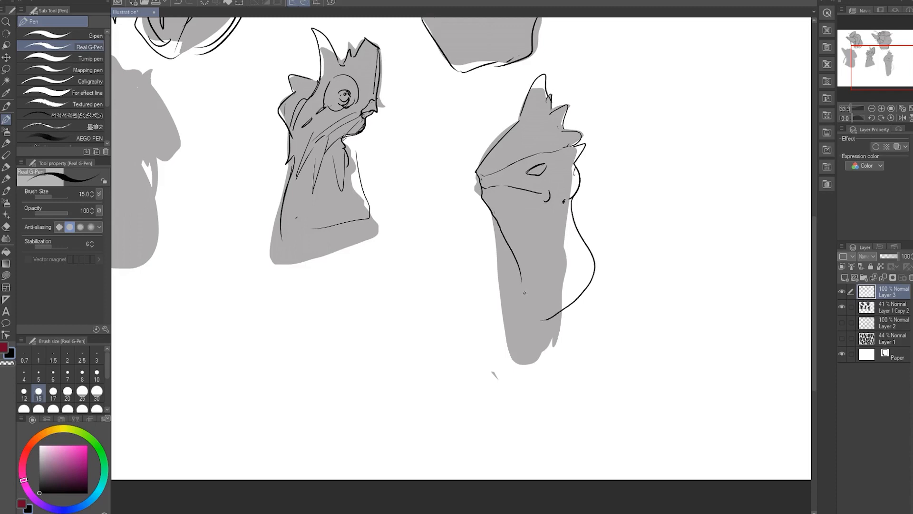
mouse_move(520, 280)
left_mouse_down()
mouse_move(522, 330)
mouse_move(546, 310)
left_mouse_up()
Detail the tall narrow head's face with a dark pupil, stitched mouth, nostril, second forehead line, ear and round cheek patch
mouse_move(490, 190)
left_mouse_down()
mouse_move(513, 190)
mouse_move(537, 173)
left_mouse_up()
mouse_move(537, 174)
left_mouse_down()
mouse_move(547, 164)
mouse_move(537, 162)
mouse_move(546, 177)
left_mouse_up()
left_click(526, 169)
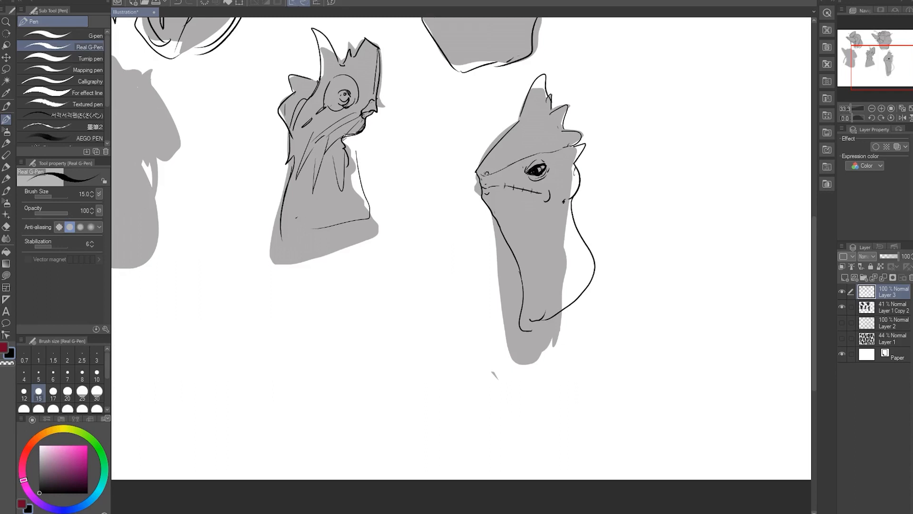
mouse_move(480, 172)
left_mouse_down()
mouse_move(514, 133)
mouse_move(519, 106)
mouse_move(519, 123)
mouse_move(560, 115)
left_mouse_up()
mouse_move(572, 181)
left_mouse_down()
mouse_move(566, 228)
mouse_move(545, 208)
mouse_move(566, 194)
mouse_move(557, 222)
left_mouse_up()
Add long flowing folds down the tall narrow creature's throat and curved fold lines inside its bulging nape
left_click_drag(491, 210, 530, 275)
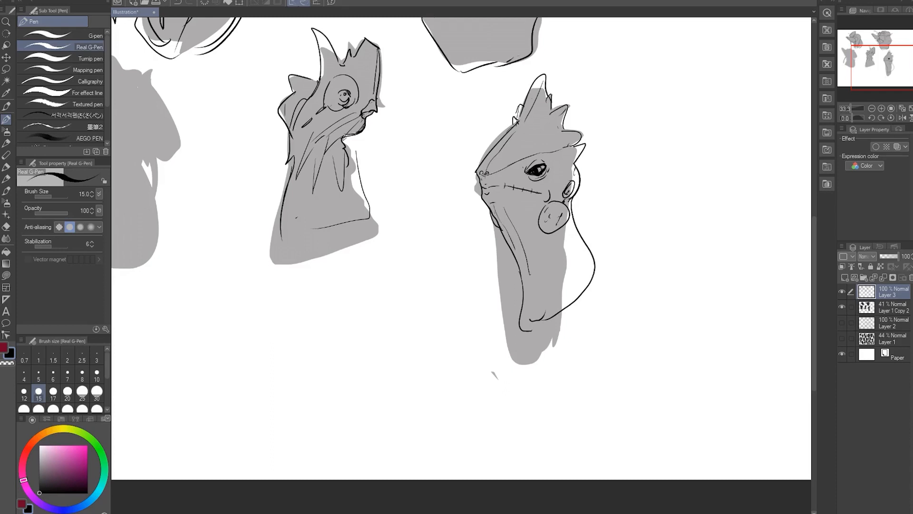
left_click_drag(521, 212, 539, 258)
left_click_drag(575, 230, 542, 302)
left_click_drag(580, 257, 548, 314)
mouse_move(476, 214)
left_mouse_down()
mouse_move(502, 324)
mouse_move(533, 379)
left_mouse_up()
Outline the domed forehead and curved snout of the large-eared silhouette, with a dark pointed beak tip, mouth curve and nostril
left_click_drag(512, 326, 662, 270)
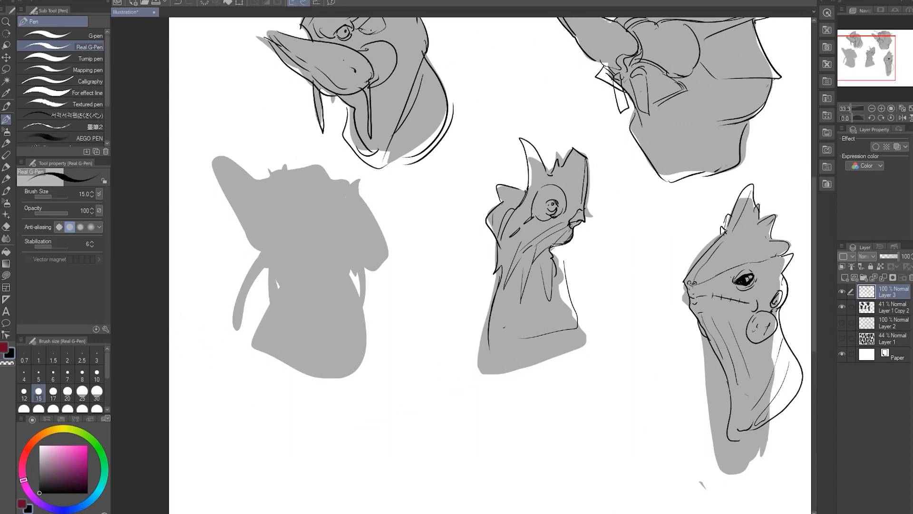
mouse_move(287, 176)
left_mouse_down()
mouse_move(326, 172)
mouse_move(351, 182)
mouse_move(384, 276)
mouse_move(375, 285)
mouse_move(386, 268)
mouse_move(376, 259)
mouse_move(356, 265)
mouse_move(379, 273)
left_mouse_up()
left_click_drag(382, 263, 374, 279)
left_click_drag(382, 261, 374, 282)
left_click_drag(339, 194, 342, 200)
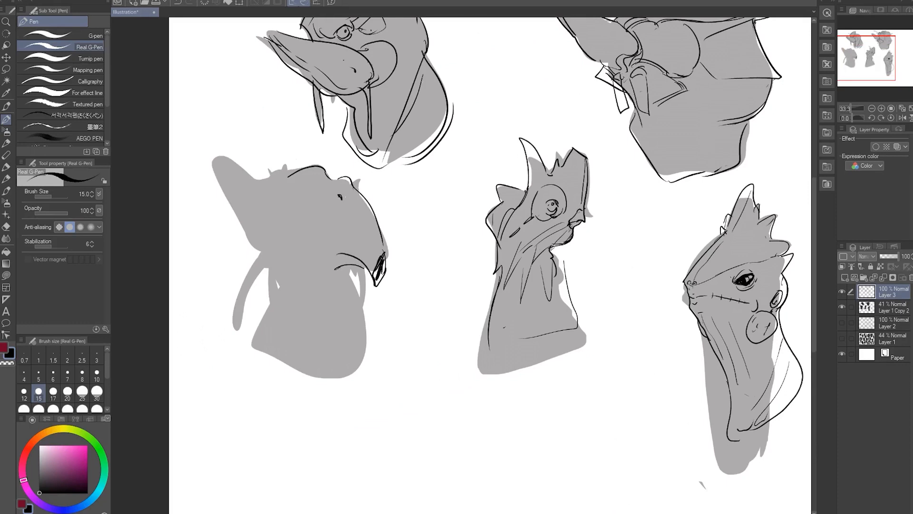
Draw the beaked creature's tall pointed ear, ringed eye and small spikes along its crown and snout
mouse_move(288, 180)
left_mouse_down()
mouse_move(306, 175)
mouse_move(311, 184)
mouse_move(308, 201)
mouse_move(302, 176)
mouse_move(309, 209)
mouse_move(275, 203)
mouse_move(301, 213)
left_mouse_up()
mouse_move(215, 157)
left_mouse_down()
mouse_move(261, 187)
mouse_move(267, 246)
left_mouse_up()
mouse_move(232, 170)
left_mouse_down()
mouse_move(252, 194)
mouse_move(265, 239)
left_mouse_up()
mouse_move(259, 179)
left_mouse_down()
mouse_move(277, 173)
mouse_move(285, 158)
mouse_move(289, 169)
mouse_move(303, 152)
left_mouse_up()
left_click_drag(353, 191, 365, 172)
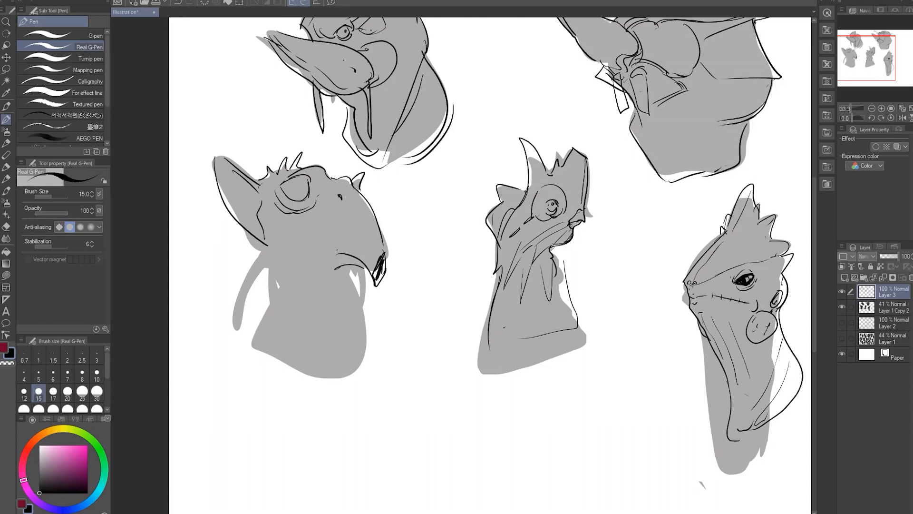
Add the beaked creature's lower jaw, mouth corner folds, snout wrinkles and curved cheek lines behind the eye
mouse_move(316, 261)
left_mouse_down()
mouse_move(376, 215)
mouse_move(359, 245)
mouse_move(373, 255)
left_mouse_up()
left_click_drag(369, 246, 378, 260)
left_click_drag(359, 195, 345, 204)
left_click_drag(335, 217, 316, 242)
left_click_drag(328, 201, 319, 213)
left_click_drag(298, 224, 284, 242)
left_click_drag(262, 211, 272, 240)
mouse_move(289, 236)
left_mouse_down()
mouse_move(318, 253)
mouse_move(317, 280)
mouse_move(350, 284)
mouse_move(358, 302)
left_mouse_up()
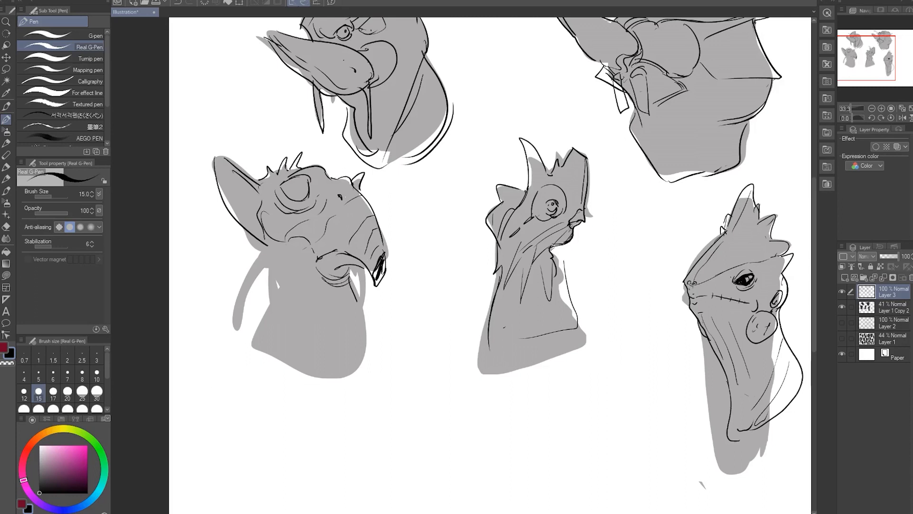
Draw long thin tendrils hanging behind the beaked creature's jaw and the curved front edge of its throat
mouse_move(265, 251)
left_mouse_down()
mouse_move(218, 376)
mouse_move(250, 277)
mouse_move(269, 263)
mouse_move(245, 319)
left_mouse_up()
left_click_drag(245, 319, 271, 268)
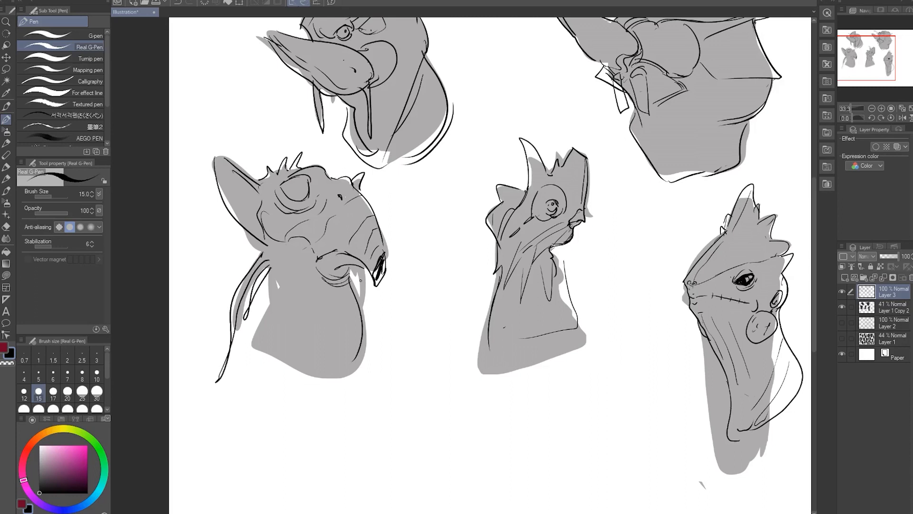
mouse_move(362, 279)
left_mouse_down()
mouse_move(366, 302)
mouse_move(357, 272)
left_mouse_up()
Outline the back of the beaked creature's neck with ragged tufts along its base, and fill in its dark pupil
mouse_move(246, 236)
left_mouse_down()
mouse_move(262, 252)
mouse_move(285, 246)
mouse_move(272, 251)
mouse_move(297, 333)
left_mouse_up()
mouse_move(271, 269)
left_mouse_down()
mouse_move(251, 338)
mouse_move(264, 333)
mouse_move(266, 368)
mouse_move(283, 354)
mouse_move(320, 378)
left_mouse_up()
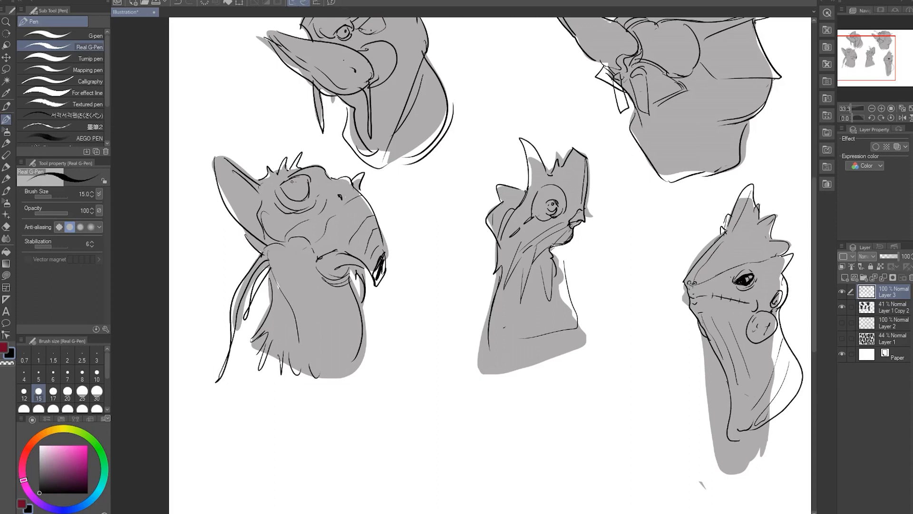
mouse_move(296, 183)
left_mouse_down()
mouse_move(290, 200)
mouse_move(308, 178)
mouse_move(294, 198)
mouse_move(307, 185)
mouse_move(292, 185)
mouse_move(304, 187)
mouse_move(292, 195)
mouse_move(303, 197)
mouse_move(309, 183)
mouse_move(358, 190)
left_mouse_up()
left_click_drag(342, 297, 348, 320)
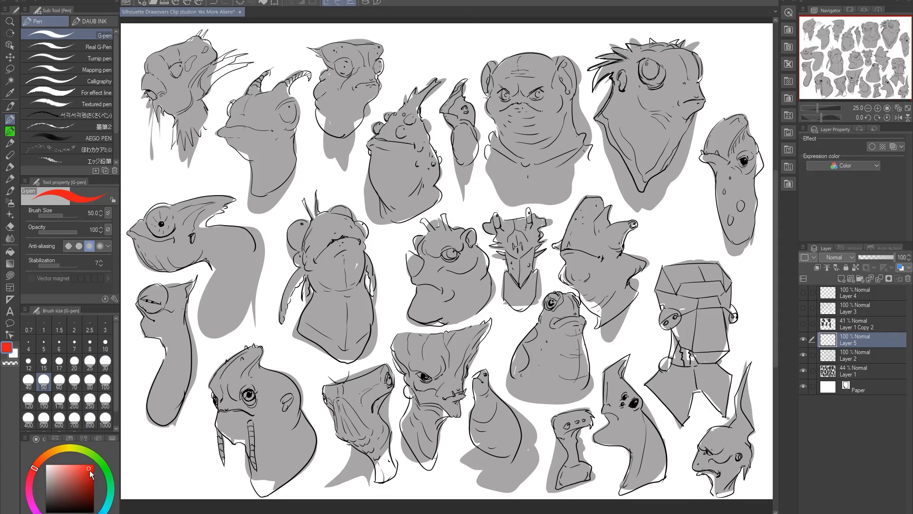
Using bright red at brush size 20, write a circled number 1 with an arrow at the flat-topped bottom-row creature's neck base
left_click_drag(90, 471, 93, 466)
key("bracketleft")
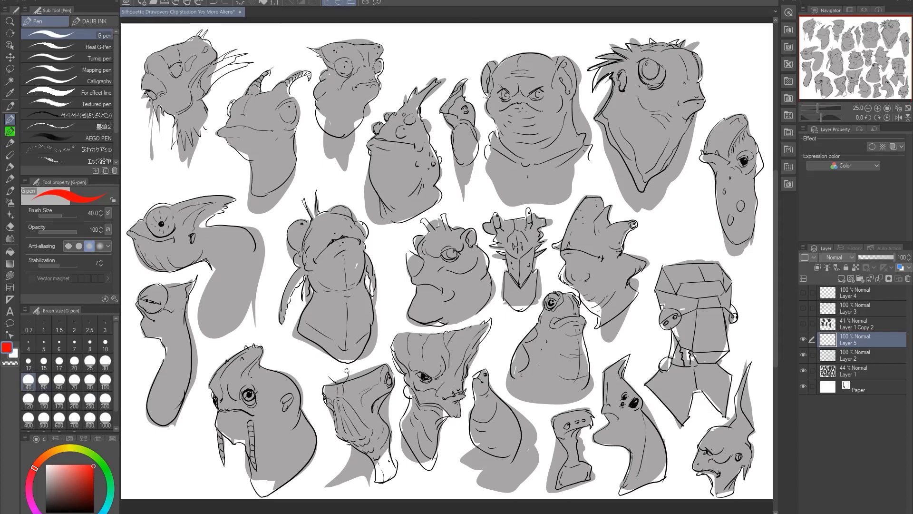
key("bracketleft")
key("bracketleft")
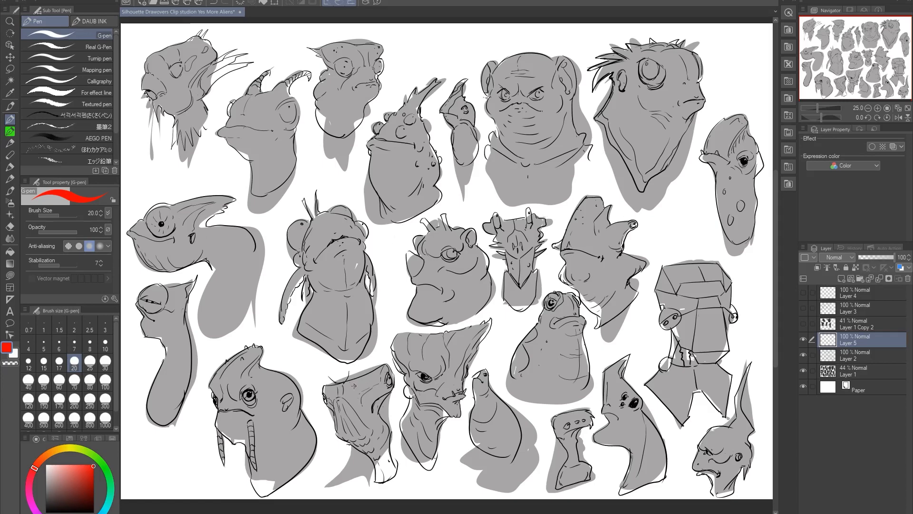
mouse_move(340, 458)
left_mouse_down()
mouse_move(346, 452)
mouse_move(346, 473)
left_mouse_up()
left_click_drag(339, 474, 354, 472)
left_click_drag(351, 448, 350, 448)
left_click_drag(363, 474, 369, 463)
left_click_drag(364, 465, 369, 467)
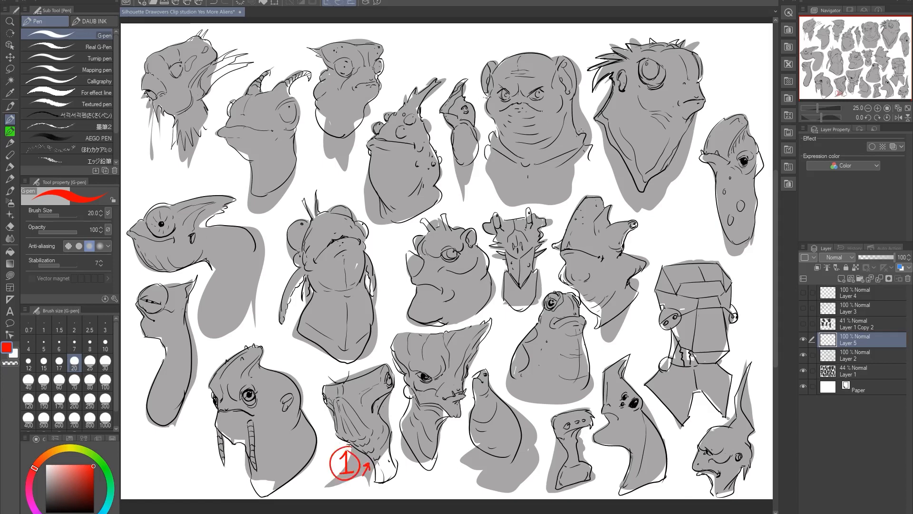
Add red annotation marks beside the large spiky-haired head and the bumpy-crested head in the upper row
mouse_move(702, 50)
left_mouse_down()
mouse_move(714, 62)
mouse_move(696, 56)
mouse_move(717, 46)
left_mouse_up()
mouse_move(387, 92)
left_mouse_down()
mouse_move(388, 105)
mouse_move(385, 93)
left_mouse_up()
mouse_move(428, 133)
left_mouse_down()
mouse_move(421, 143)
mouse_move(429, 141)
left_mouse_up()
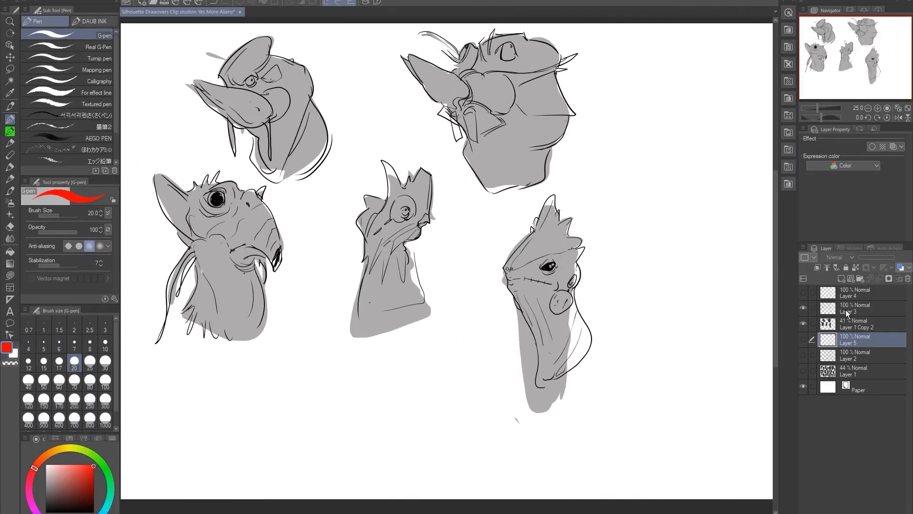
On a new layer above Layer 3, write a circled red 4 beside the tall crested head and a 5 beside the top-left head
left_click(845, 310)
key("ctrl+shift+n")
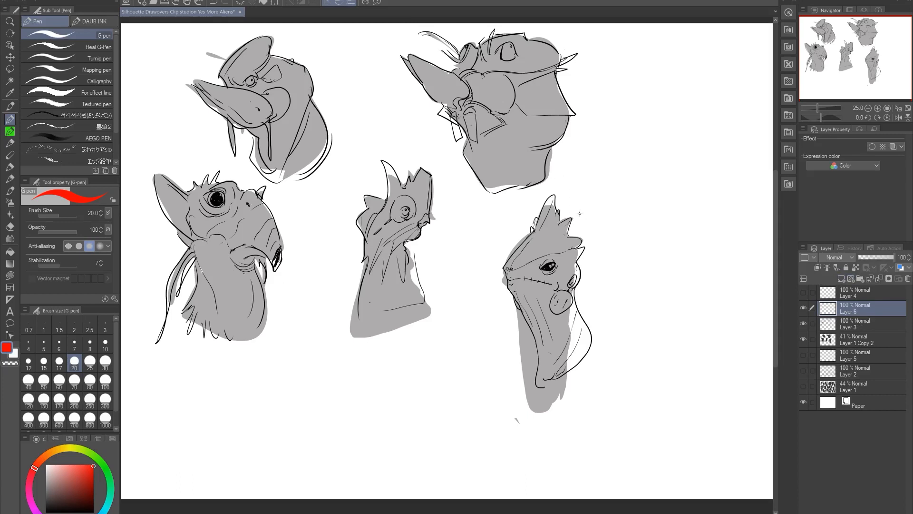
mouse_move(582, 212)
left_mouse_down()
mouse_move(584, 232)
mouse_move(584, 208)
left_mouse_up()
mouse_move(303, 39)
left_mouse_down()
mouse_move(299, 54)
mouse_move(315, 34)
mouse_move(297, 36)
left_mouse_up()
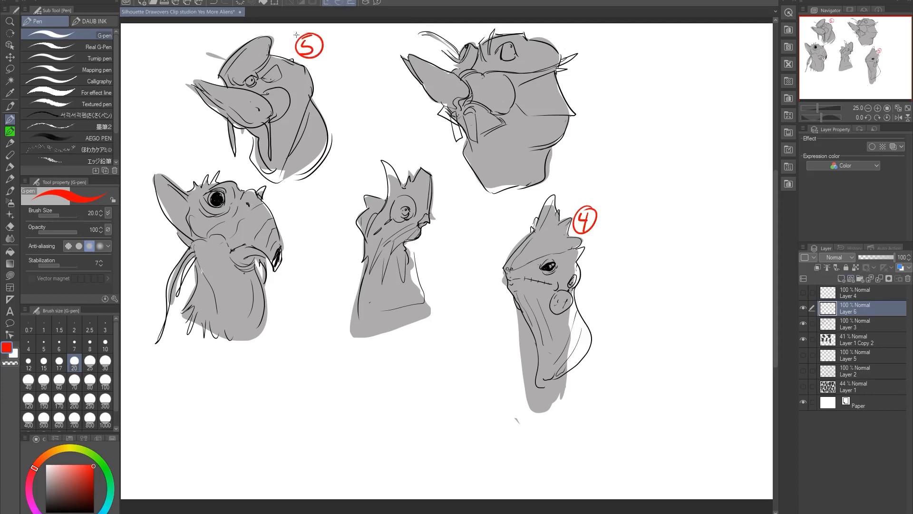